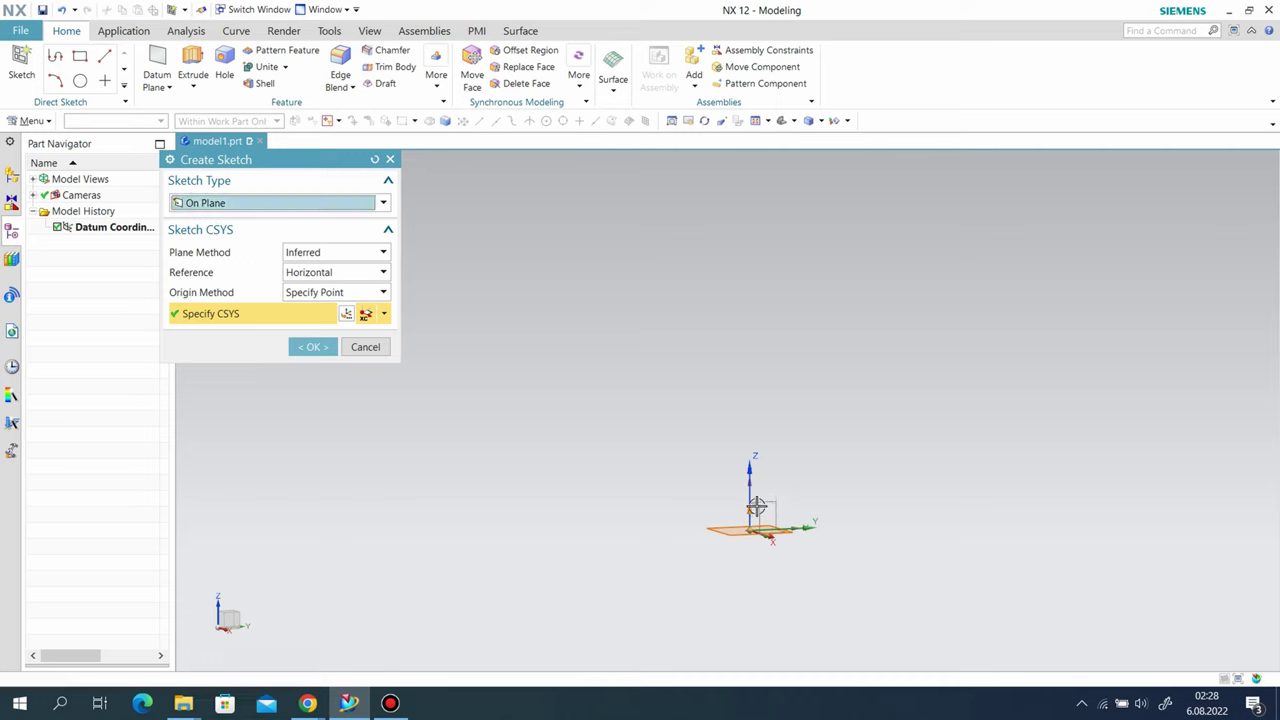
Step: Create a sketch on the datum YZ plane
left_click(390, 160)
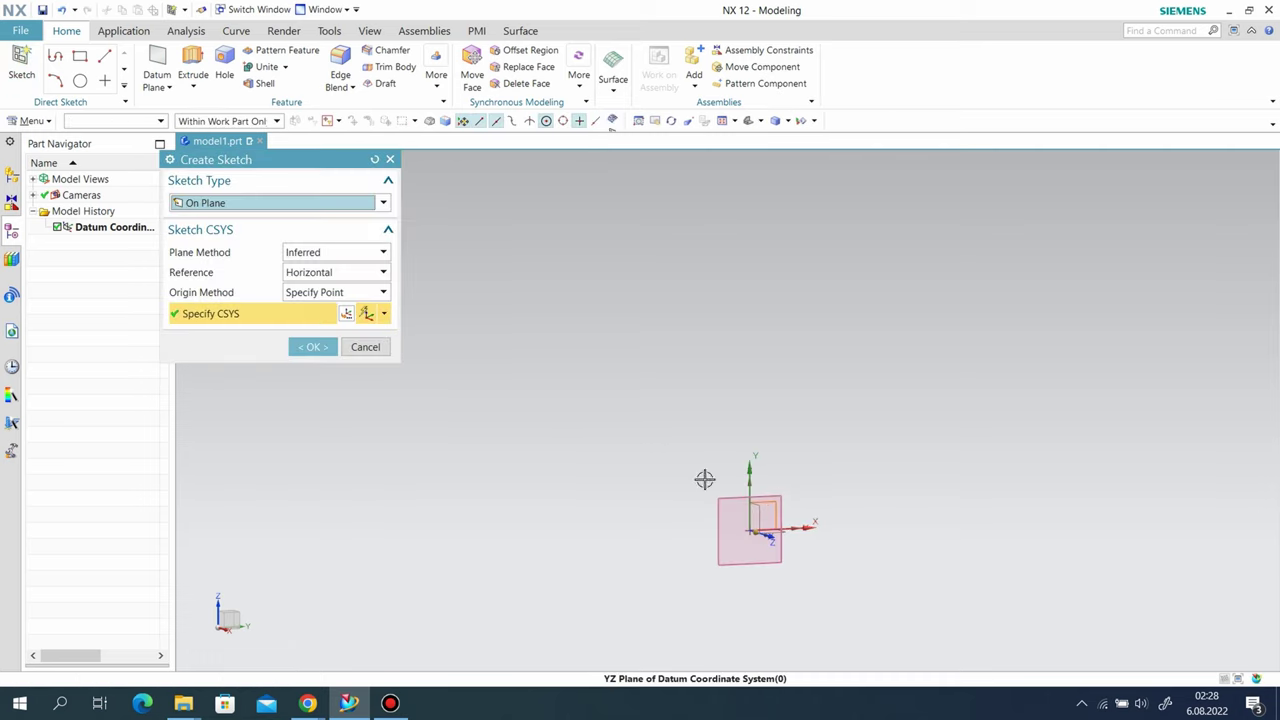
left_click(305, 350)
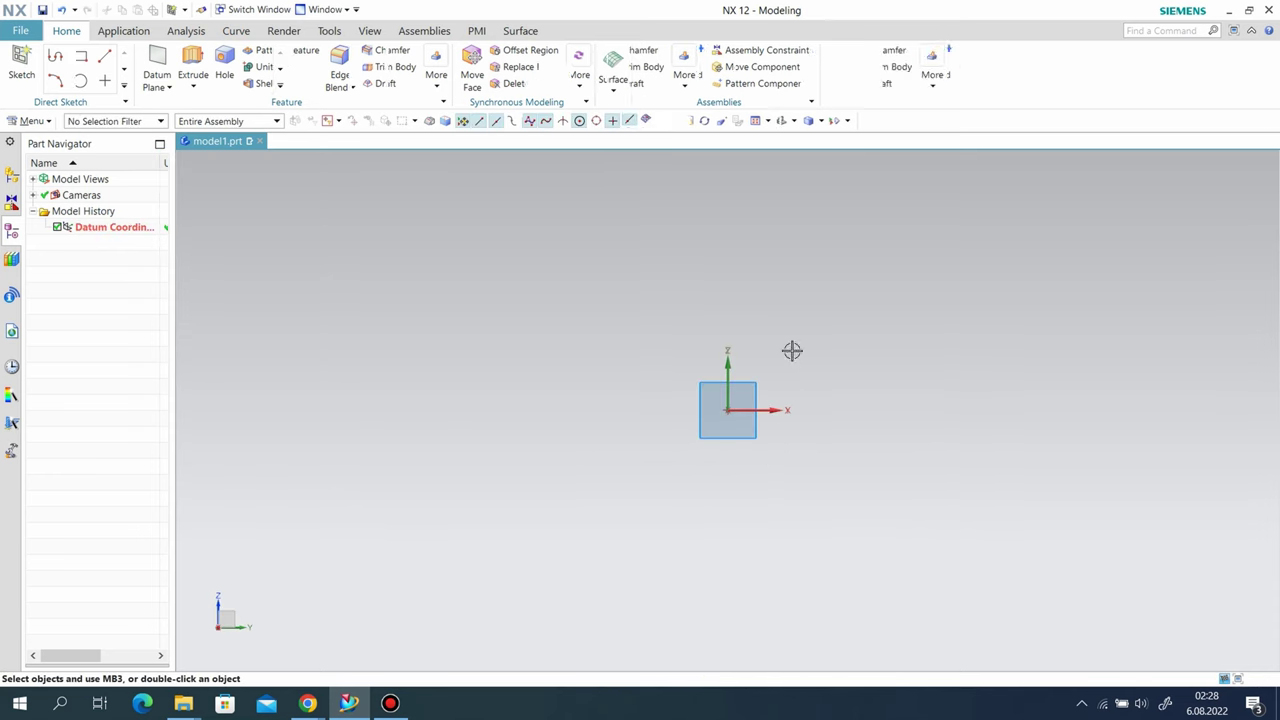
Step: Draw a horizontal line left from the origin with an angled line rising from its end
left_click(136, 56)
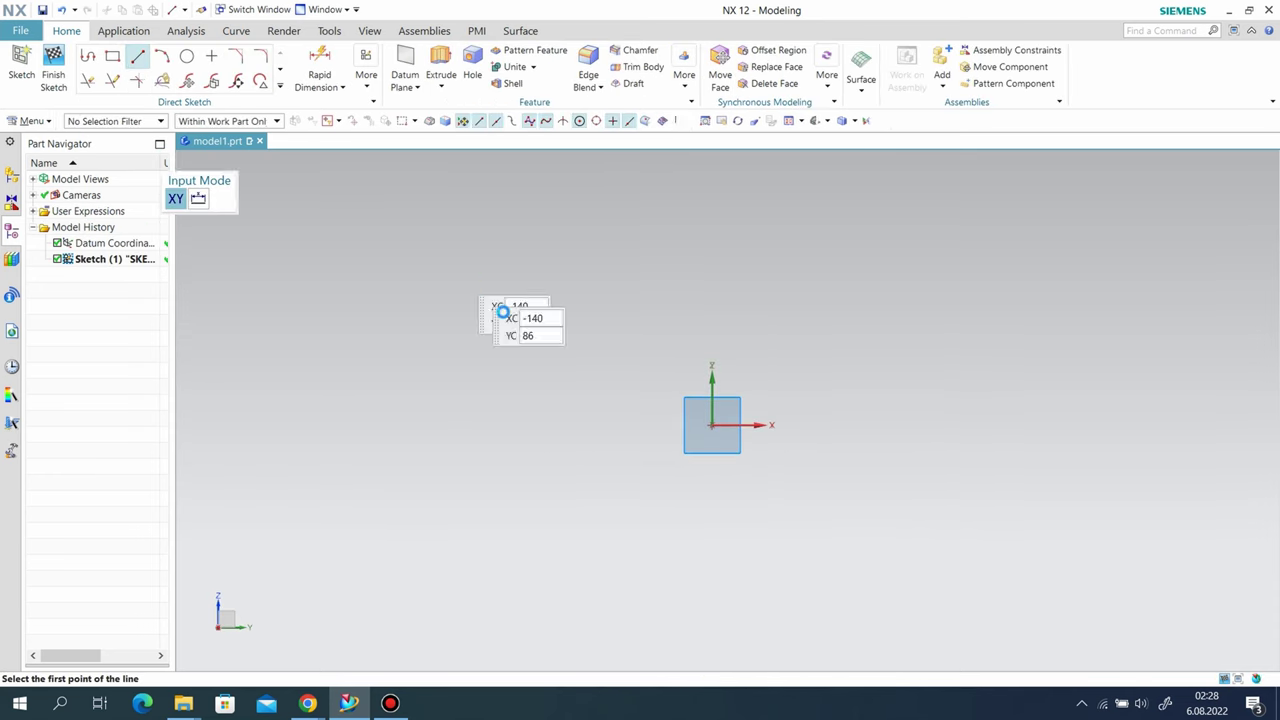
left_click(711, 425)
left_click(592, 425)
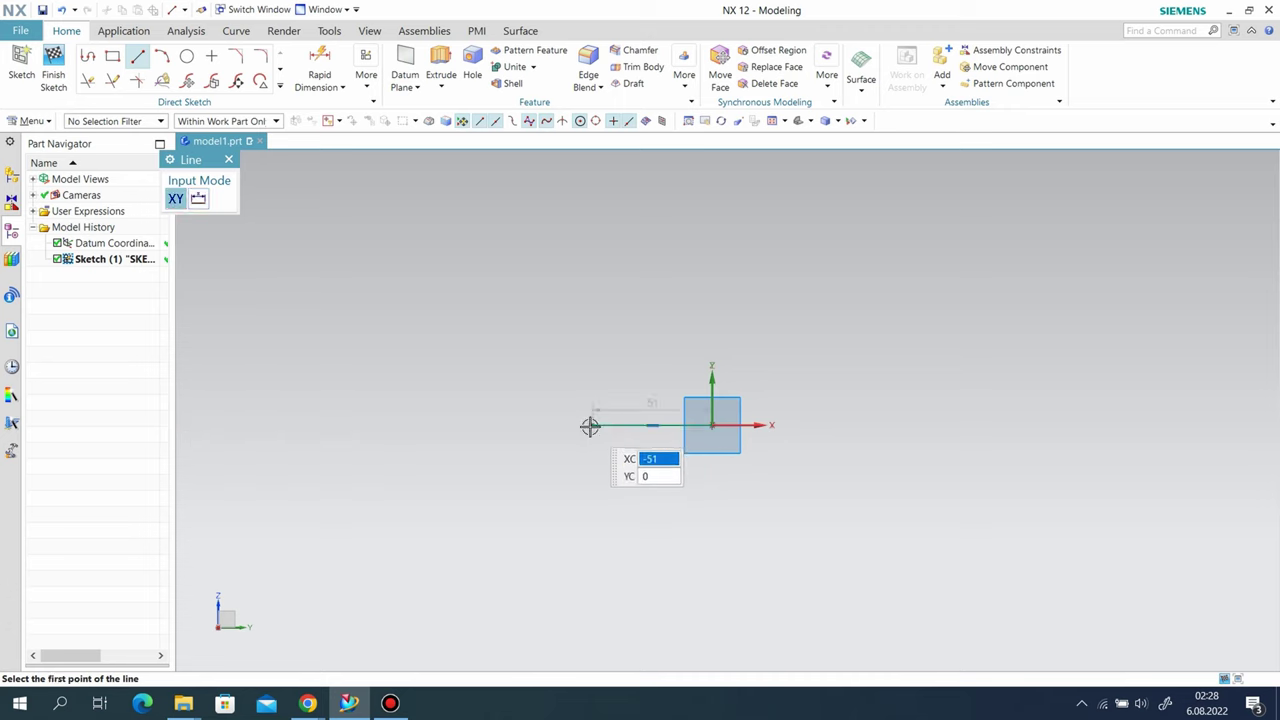
left_click(592, 425)
left_click(540, 323)
right_click(536, 280)
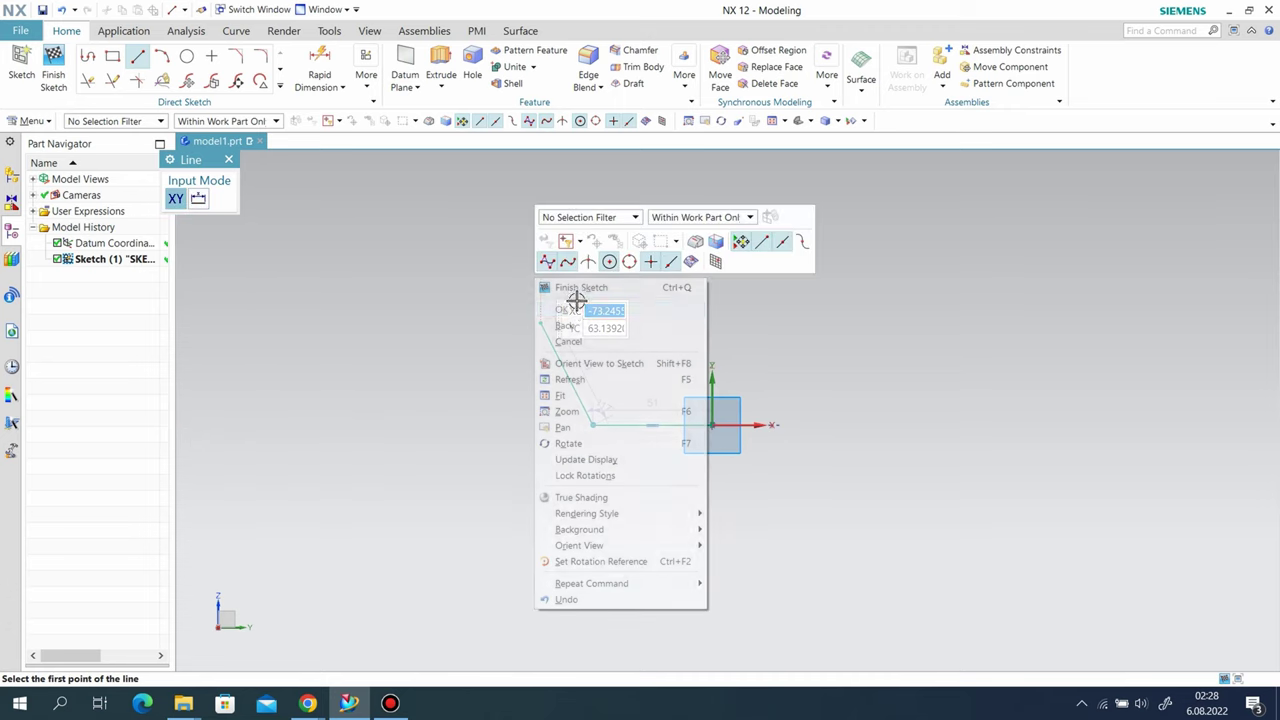
left_click(575, 314)
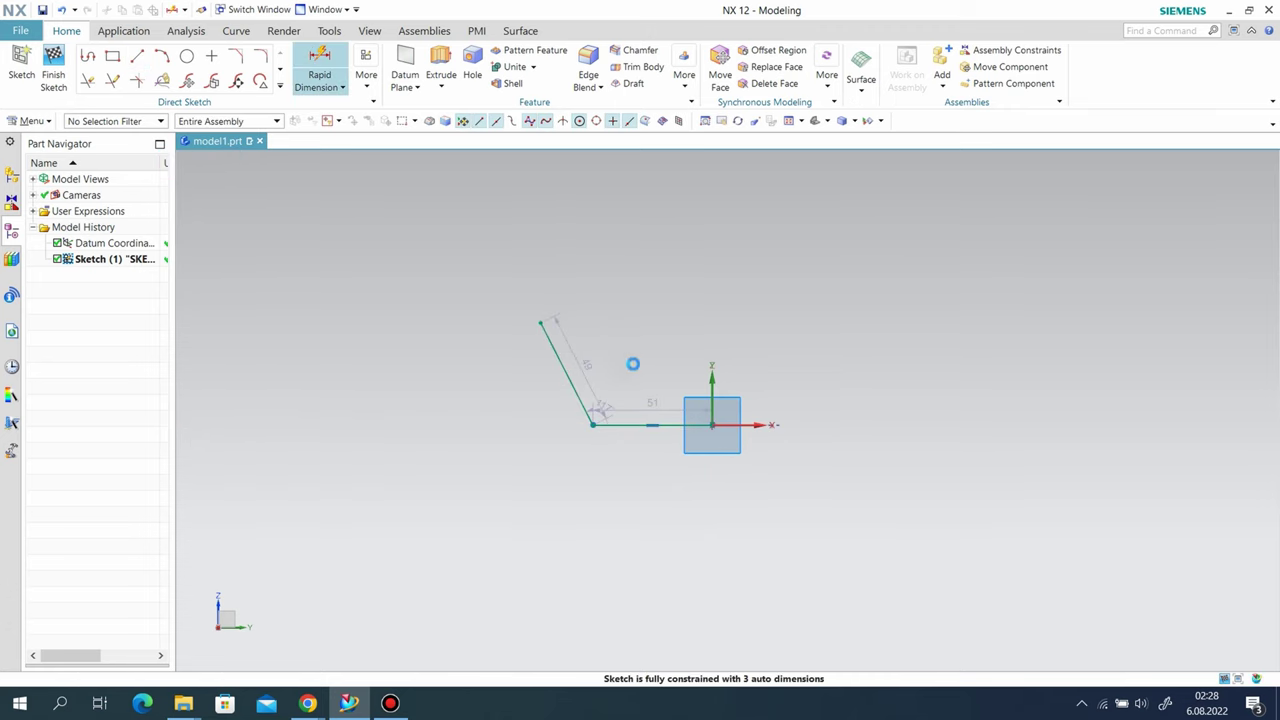
Step: Dimension the horizontal line to a length of 50
left_click(622, 426)
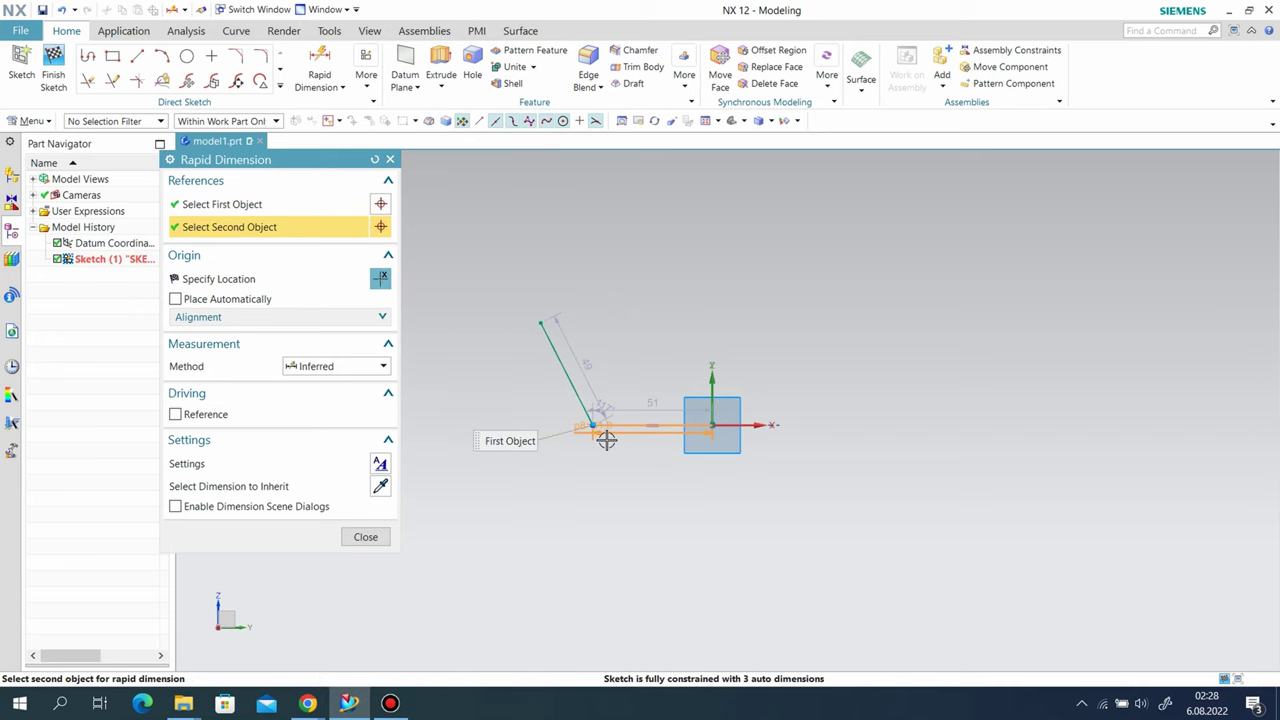
key("Escape")
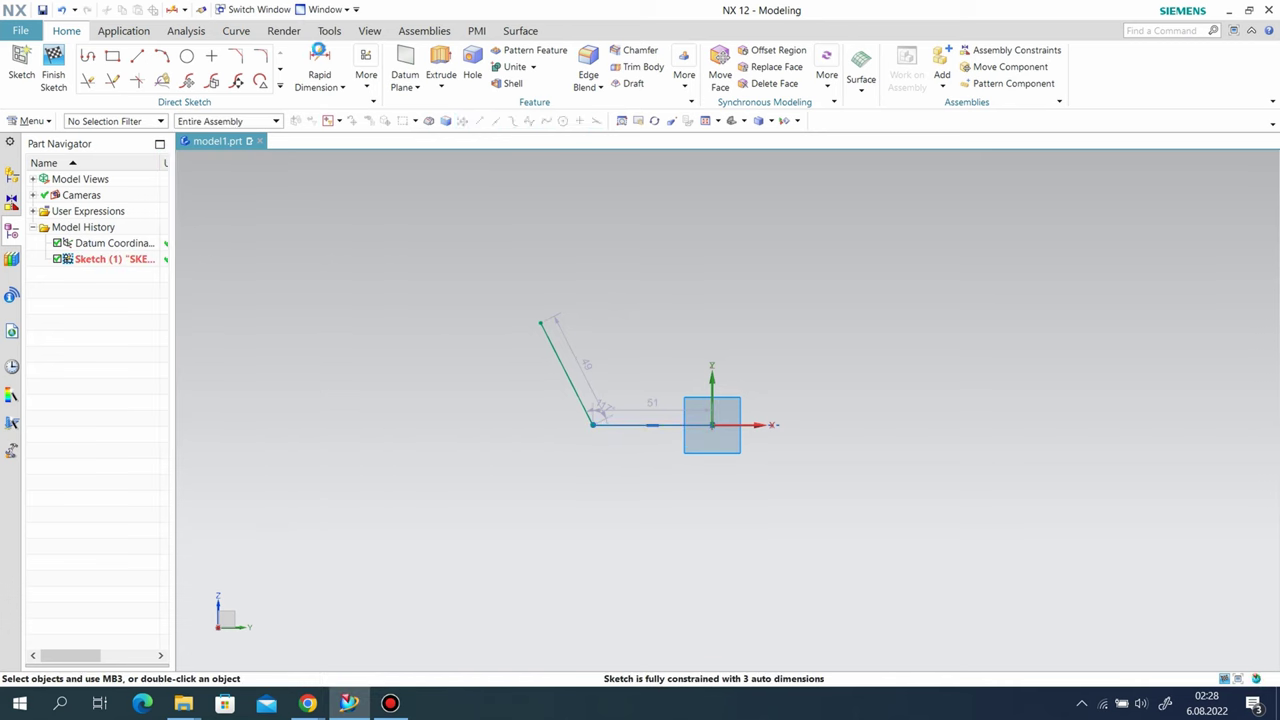
left_click(320, 68)
left_click(627, 428)
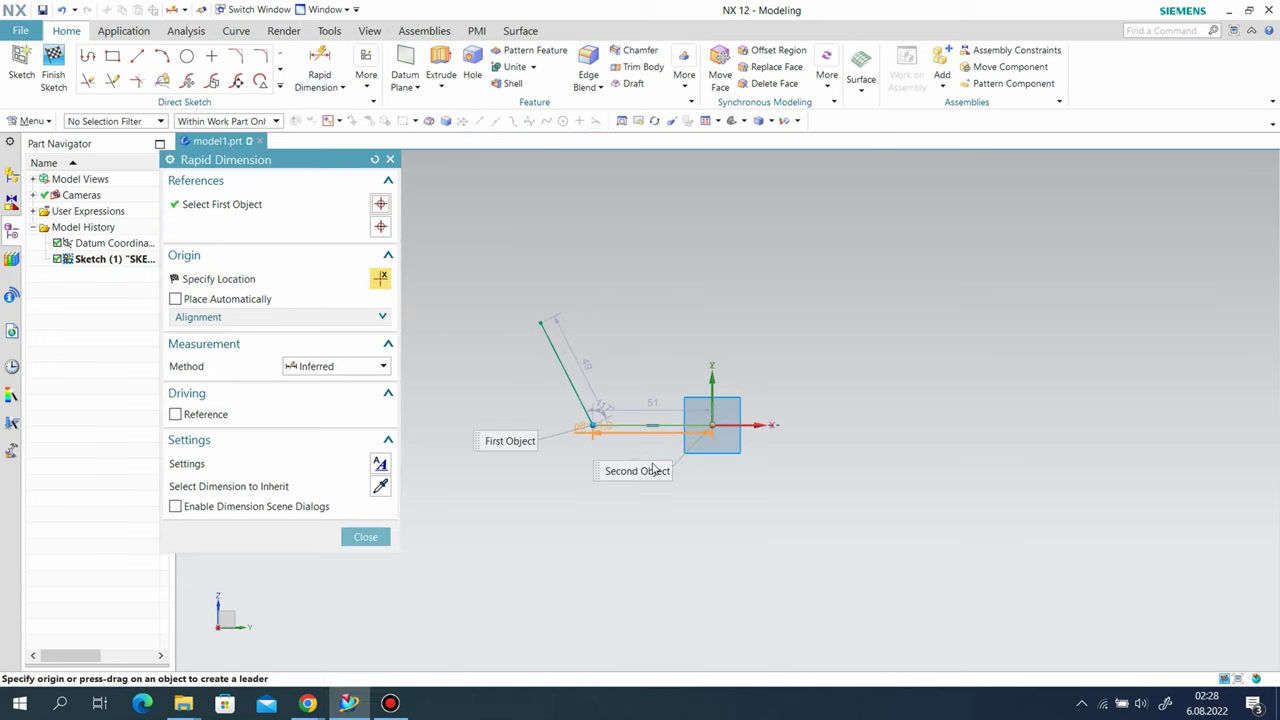
left_click(763, 451)
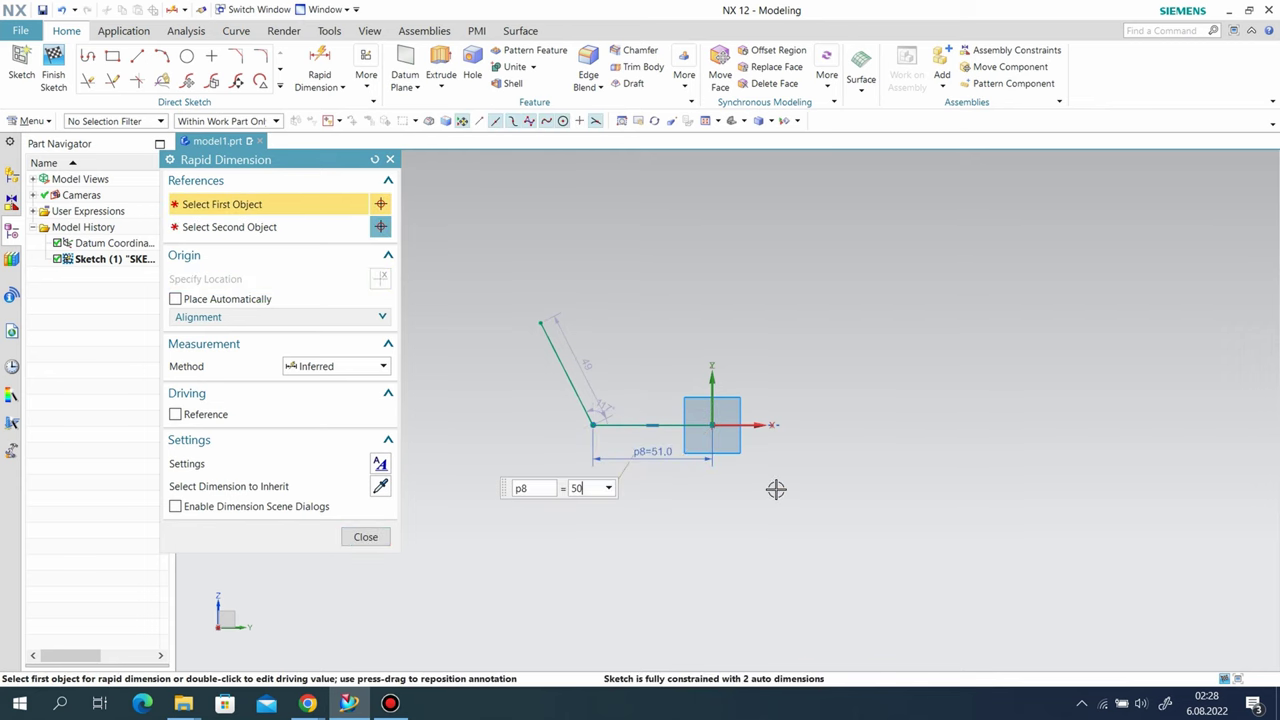
Step: Draw a vertical line up from the origin and dimension it to 100
left_click(366, 536)
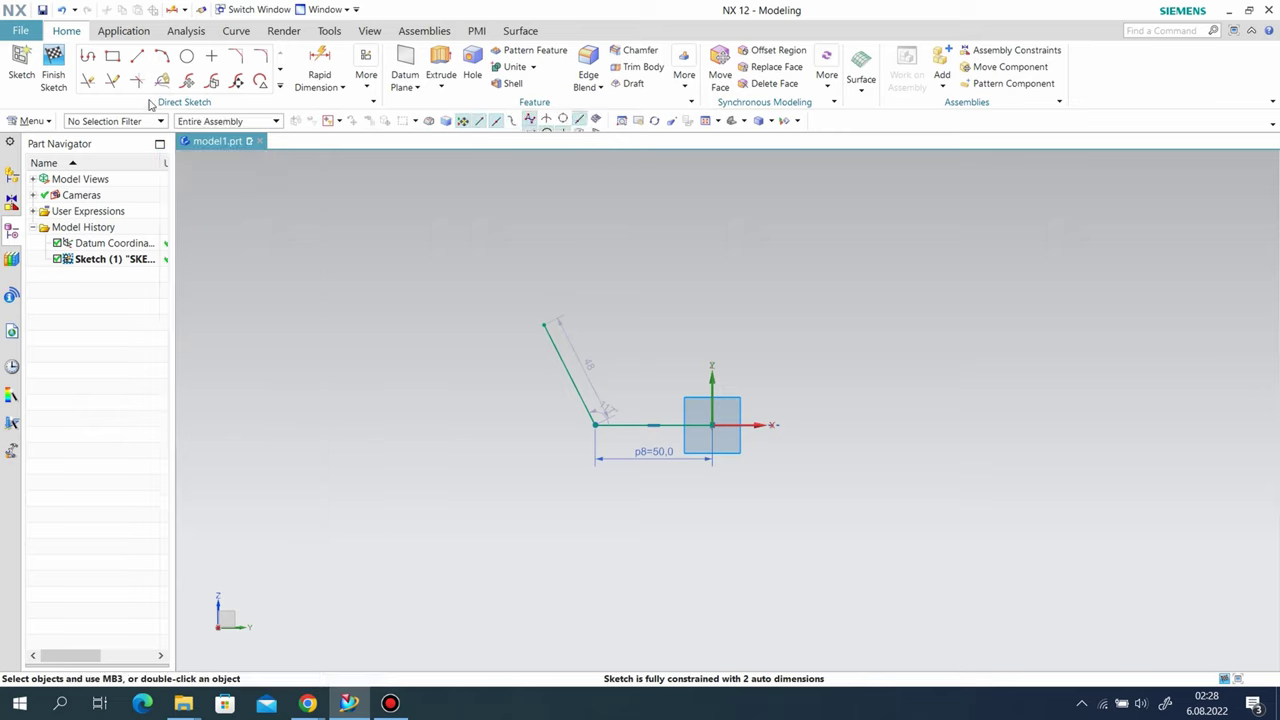
left_click(137, 56)
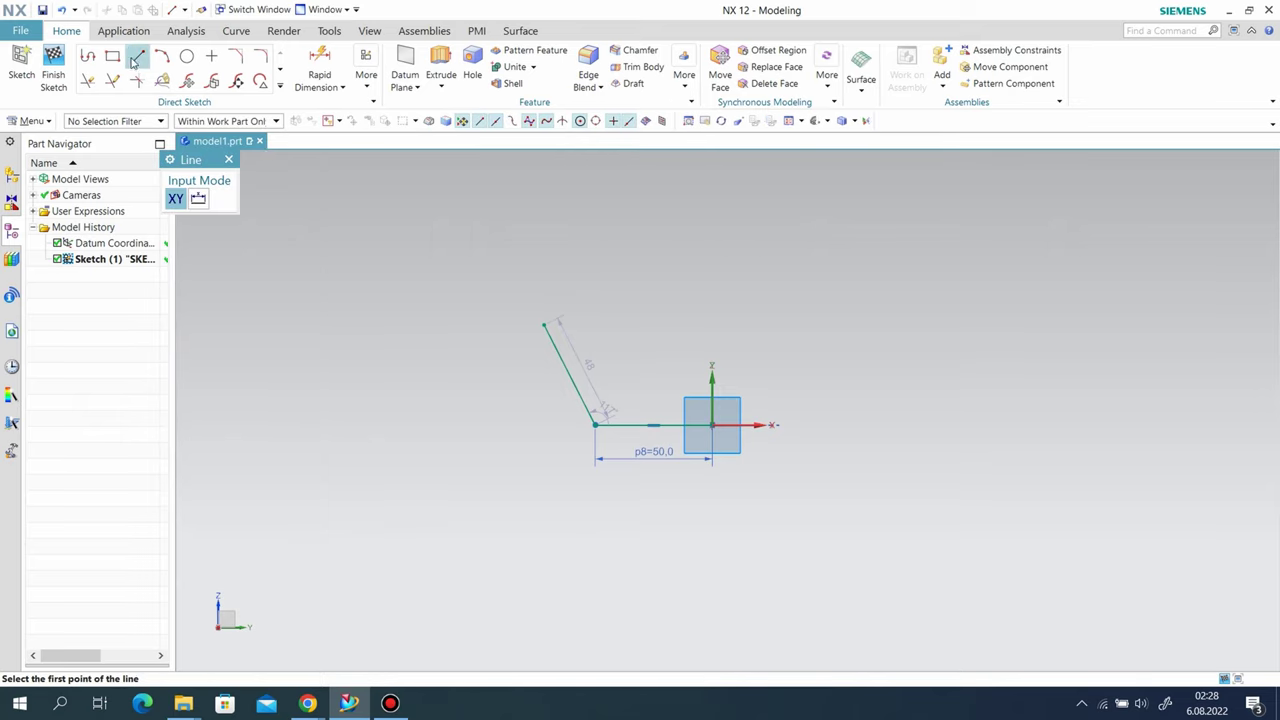
left_click(712, 424)
left_click(712, 221)
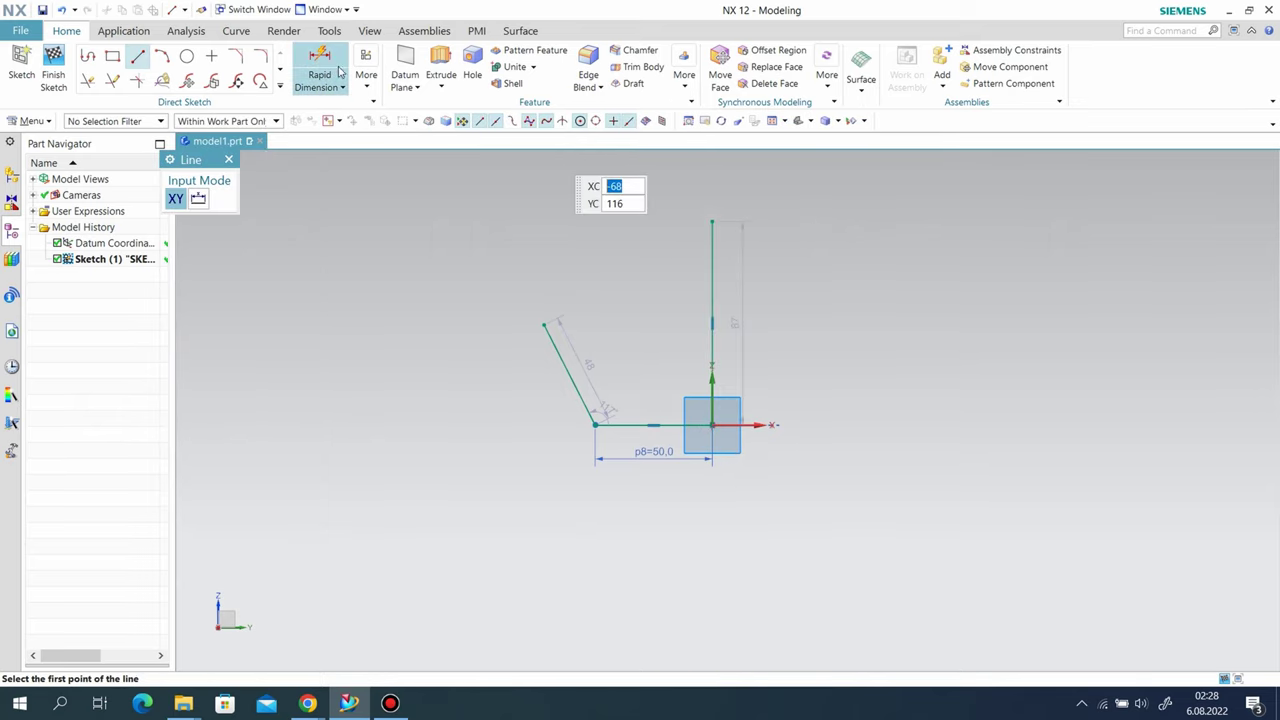
left_click(340, 72)
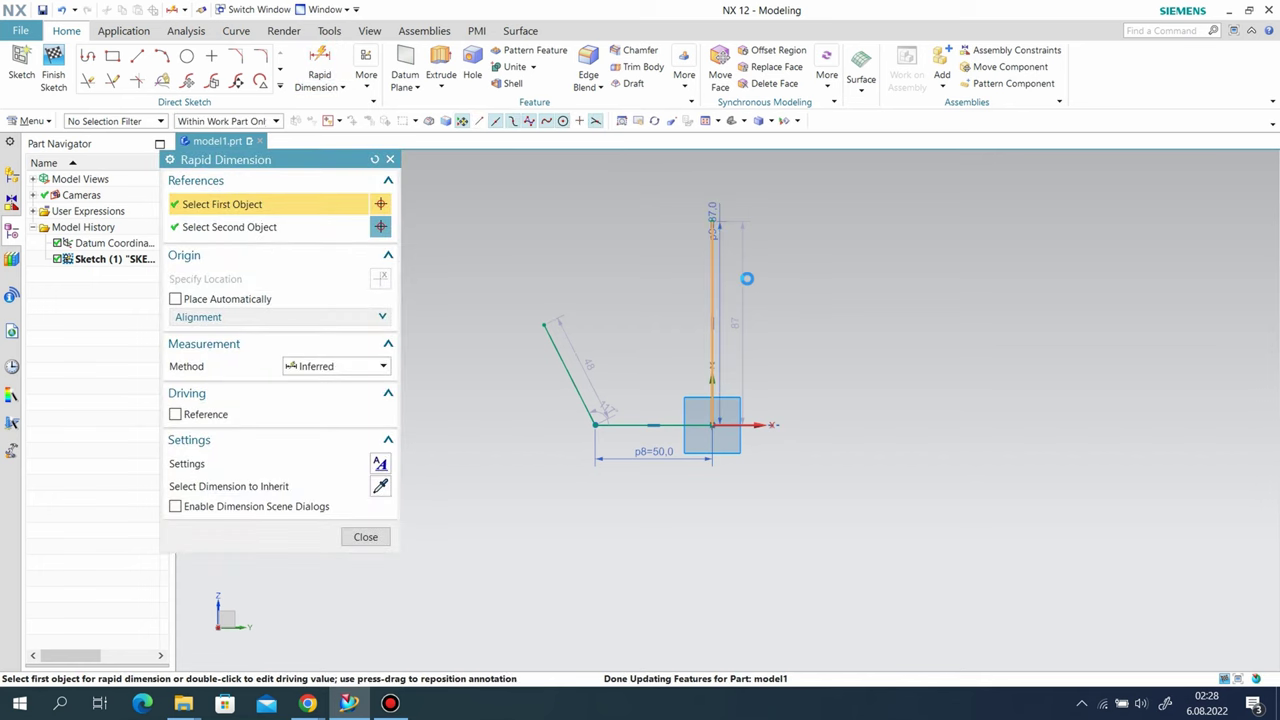
left_click(780, 320)
type("100")
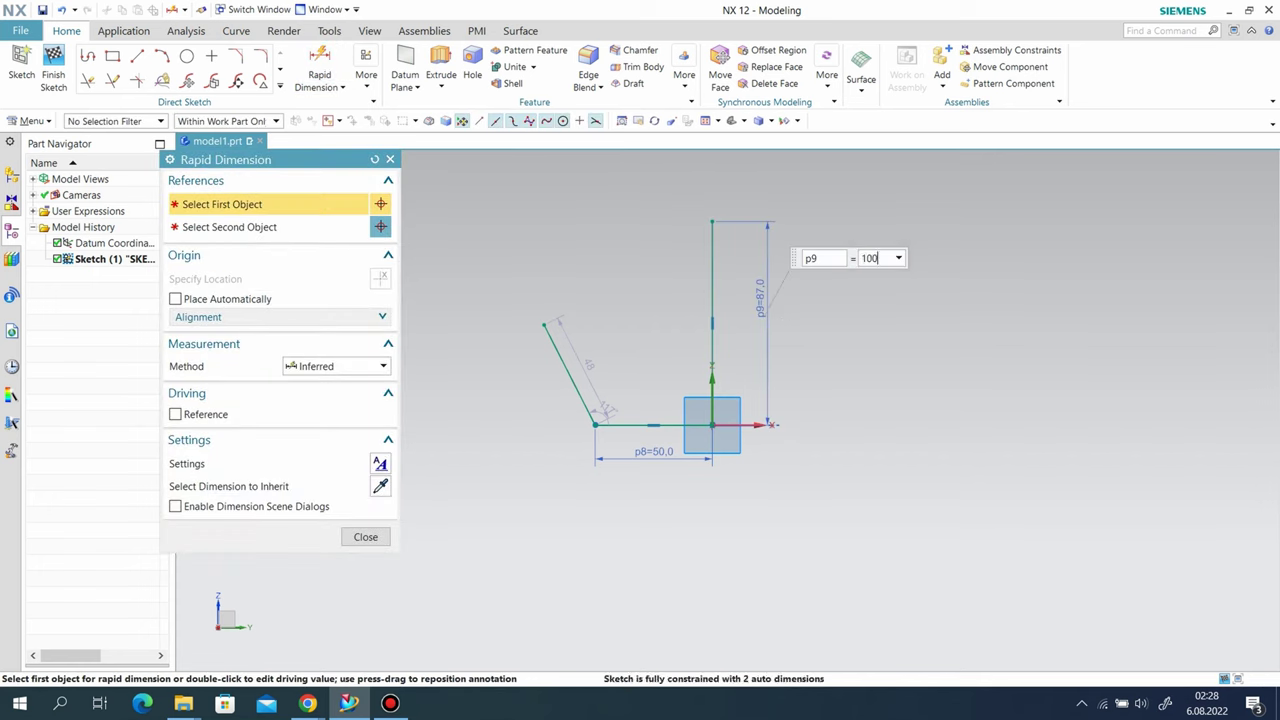
key("Return")
Step: Draw a horizontal line running left from the vertical line's top, dimensioned to 75
scroll(600, 466, "down", 2)
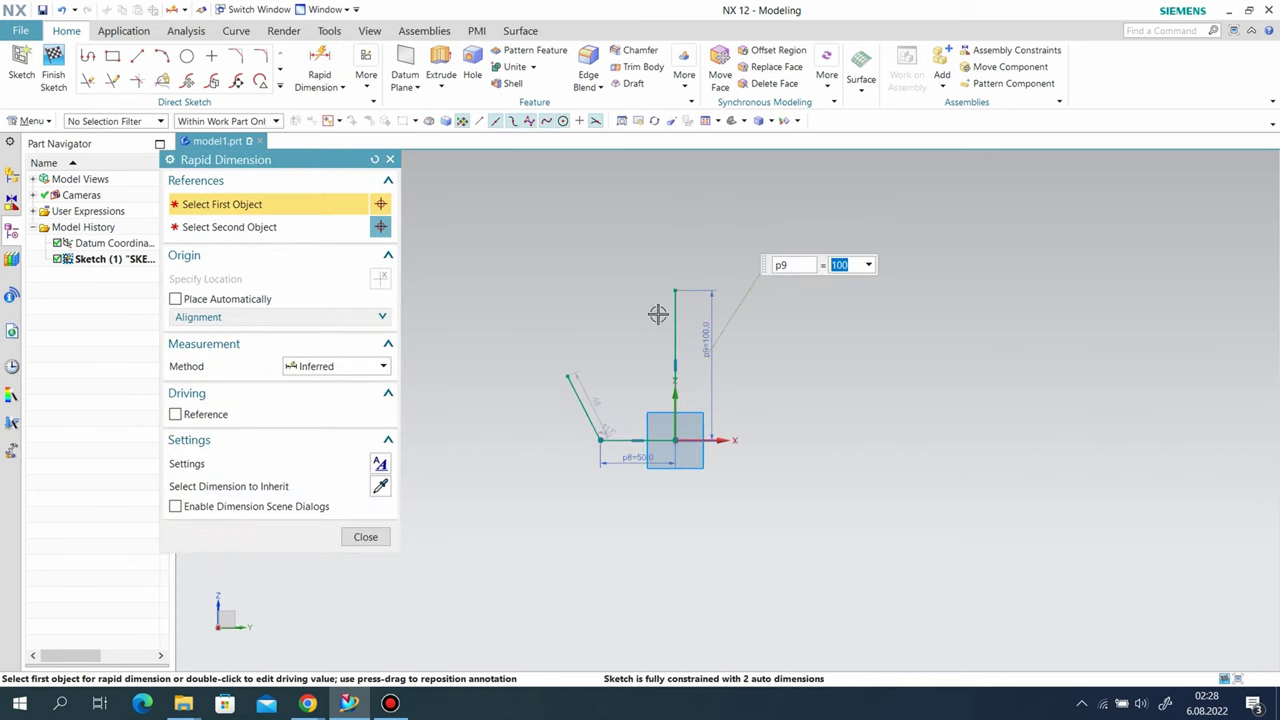
scroll(677, 289, "down", 1)
scroll(619, 262, "down", 1)
left_click(137, 56)
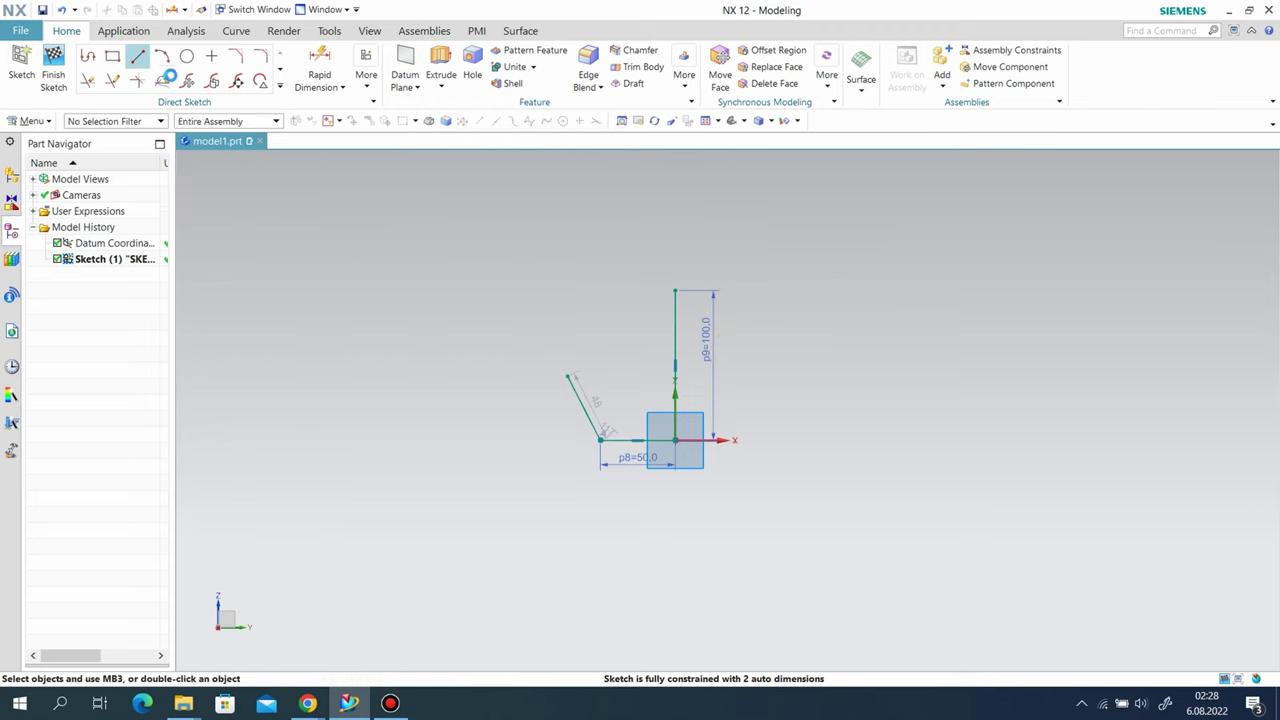
left_click(669, 290)
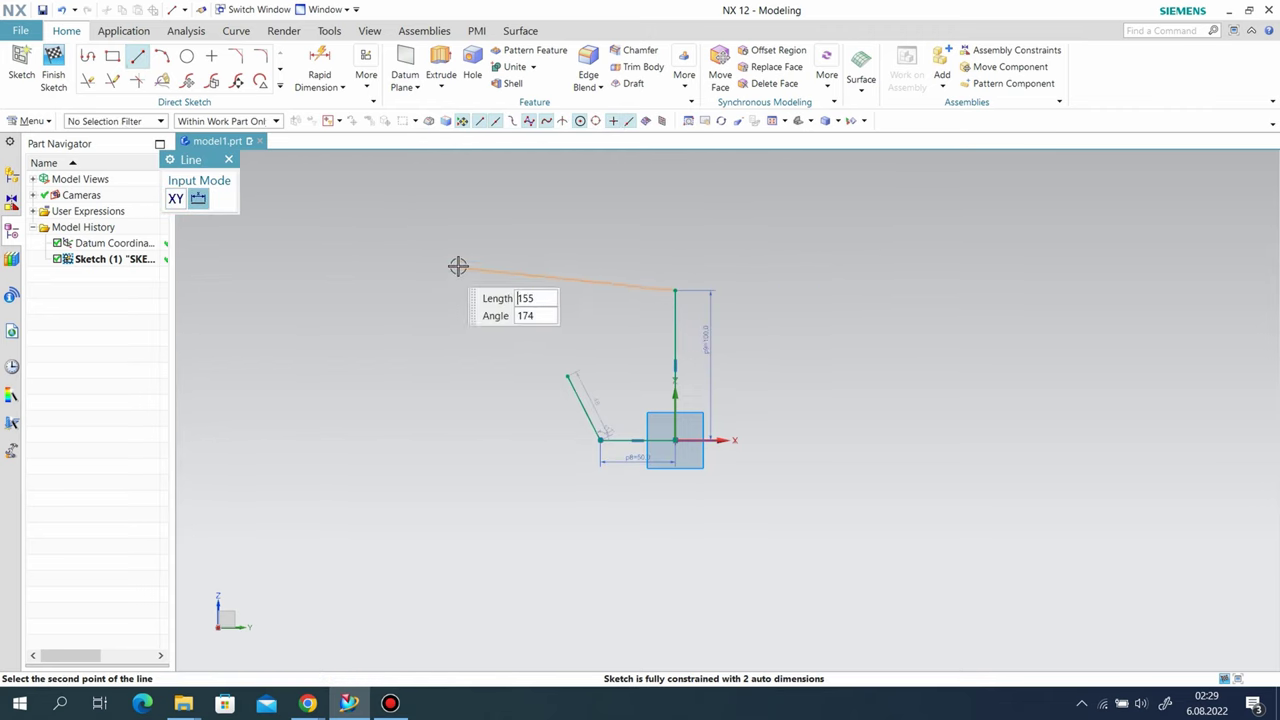
left_click(480, 286)
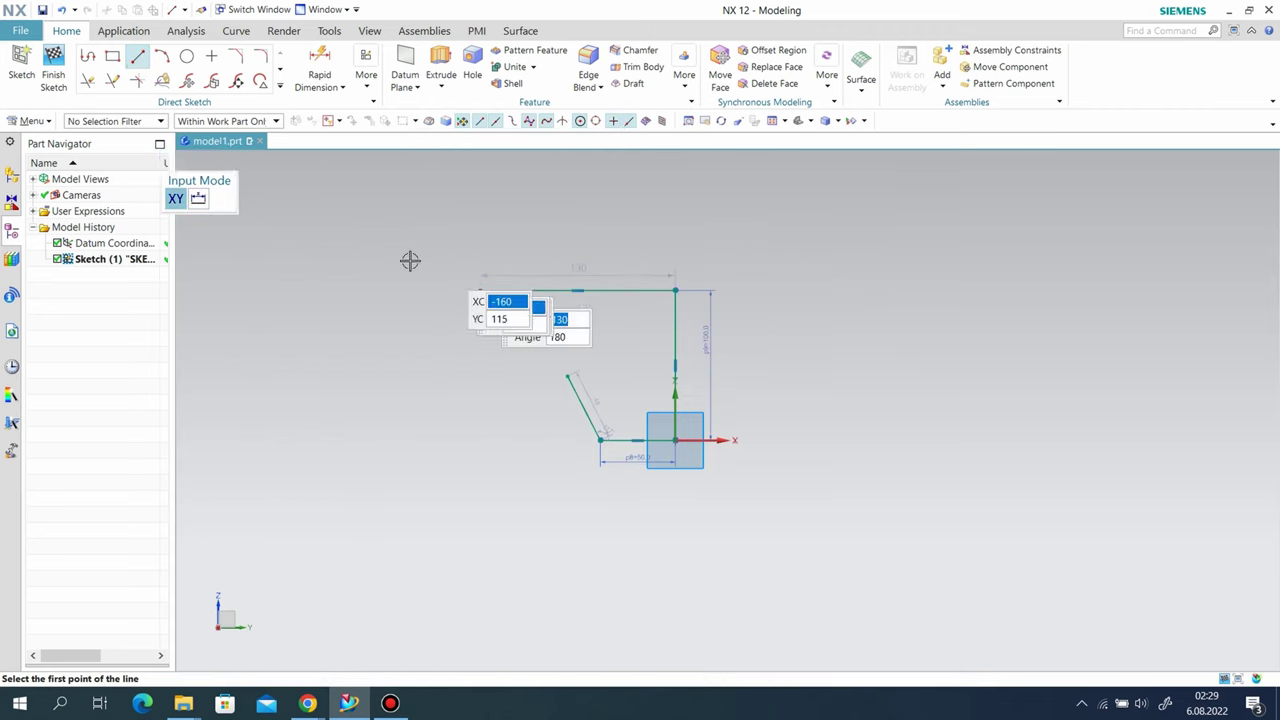
right_click(372, 228)
left_click(440, 262)
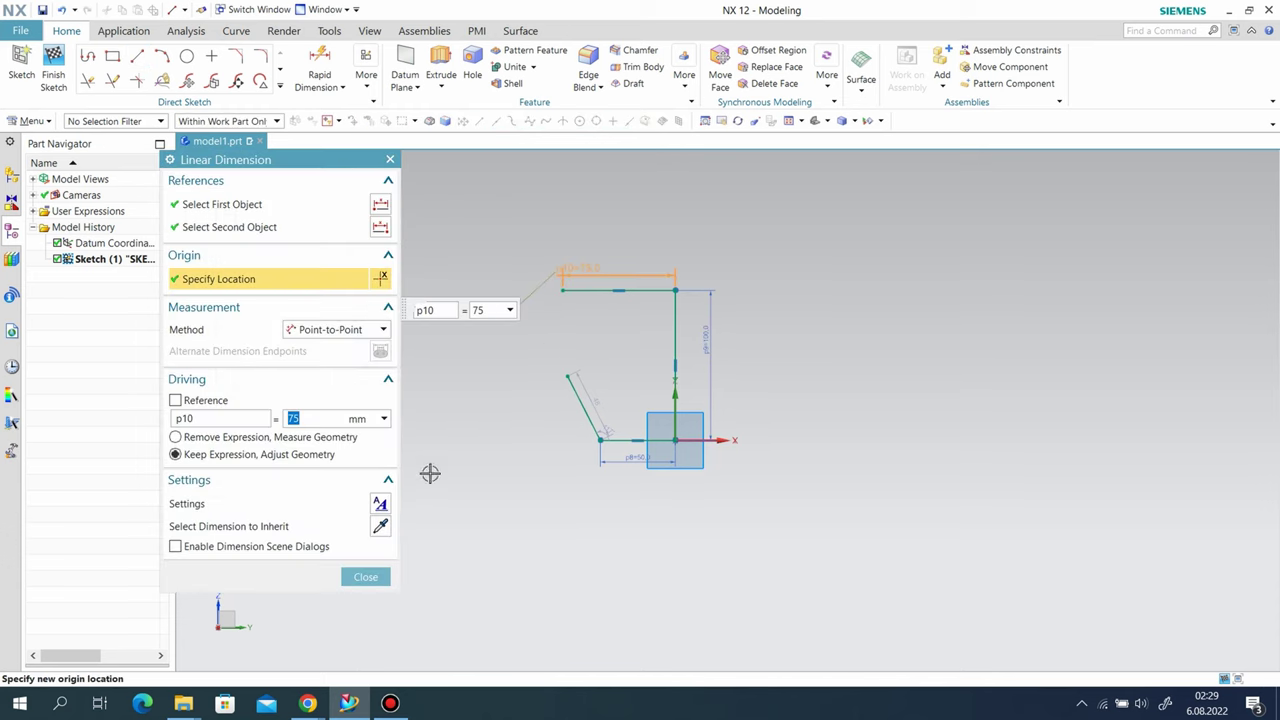
left_click(362, 577)
Step: Draw a slanted line and a short step line down from the top line's left end
scroll(500, 451, "up", 1)
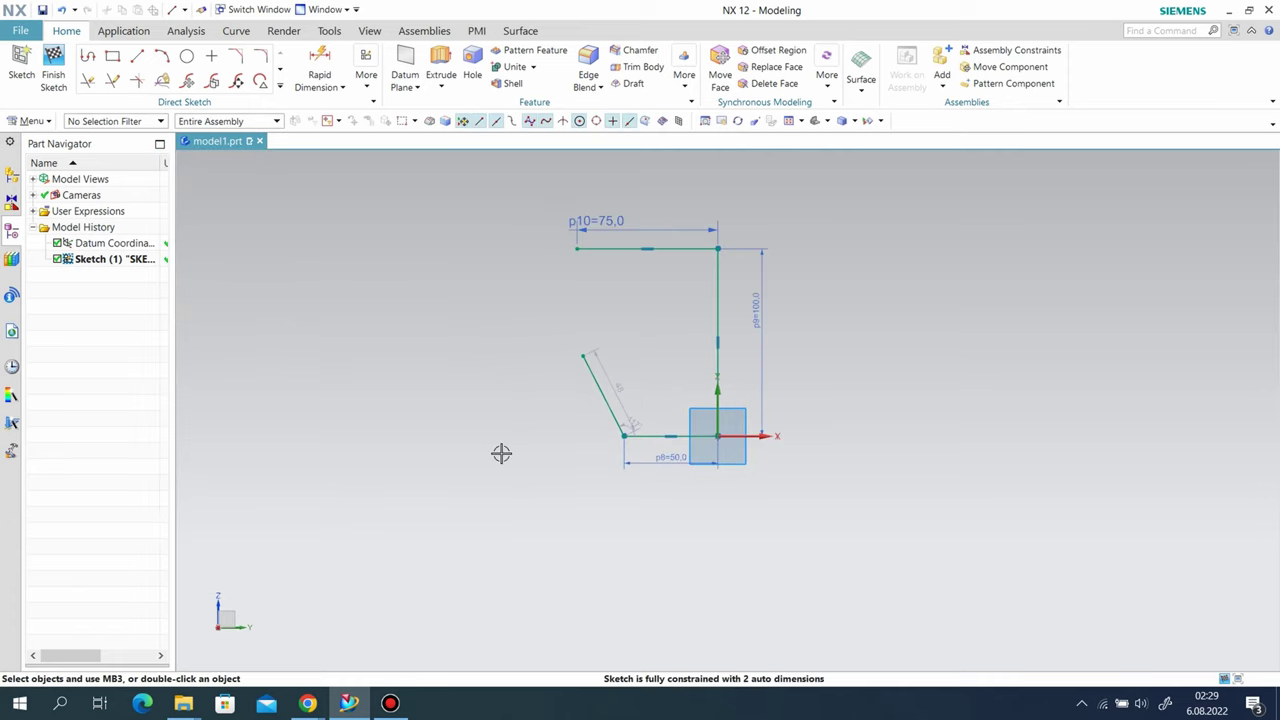
scroll(498, 434, "up", 2)
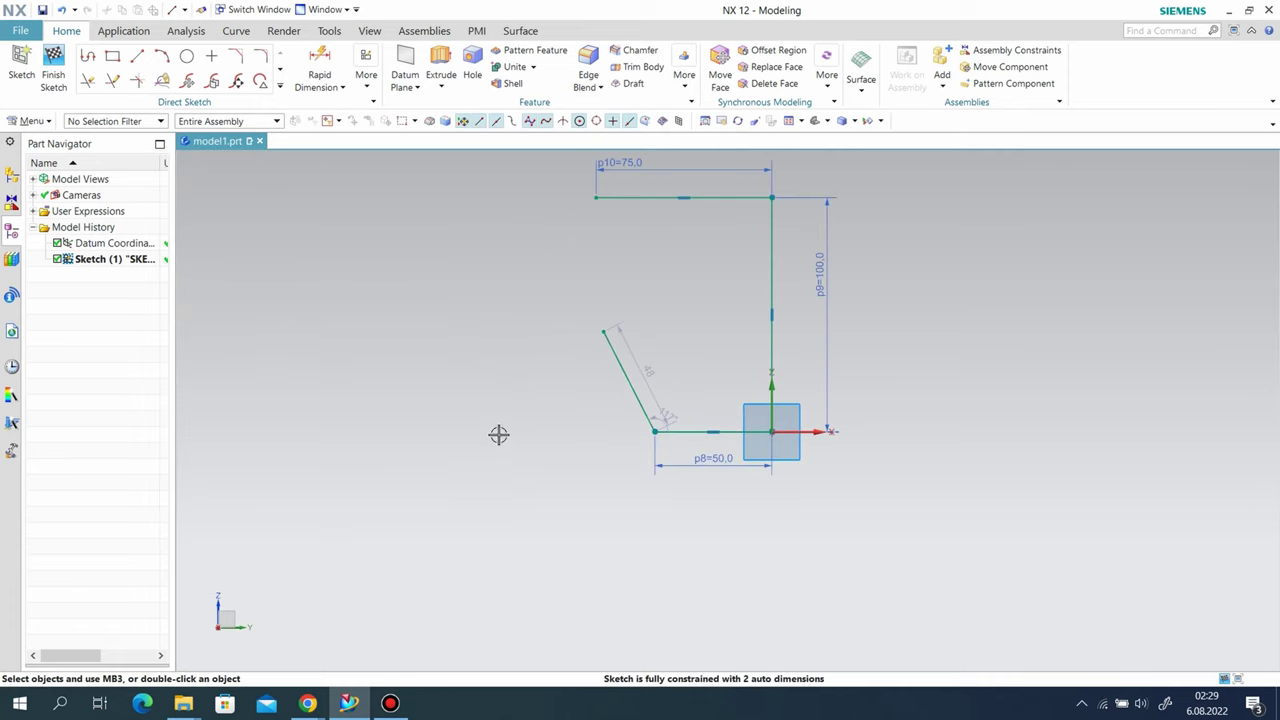
left_click(138, 56)
left_click(597, 197)
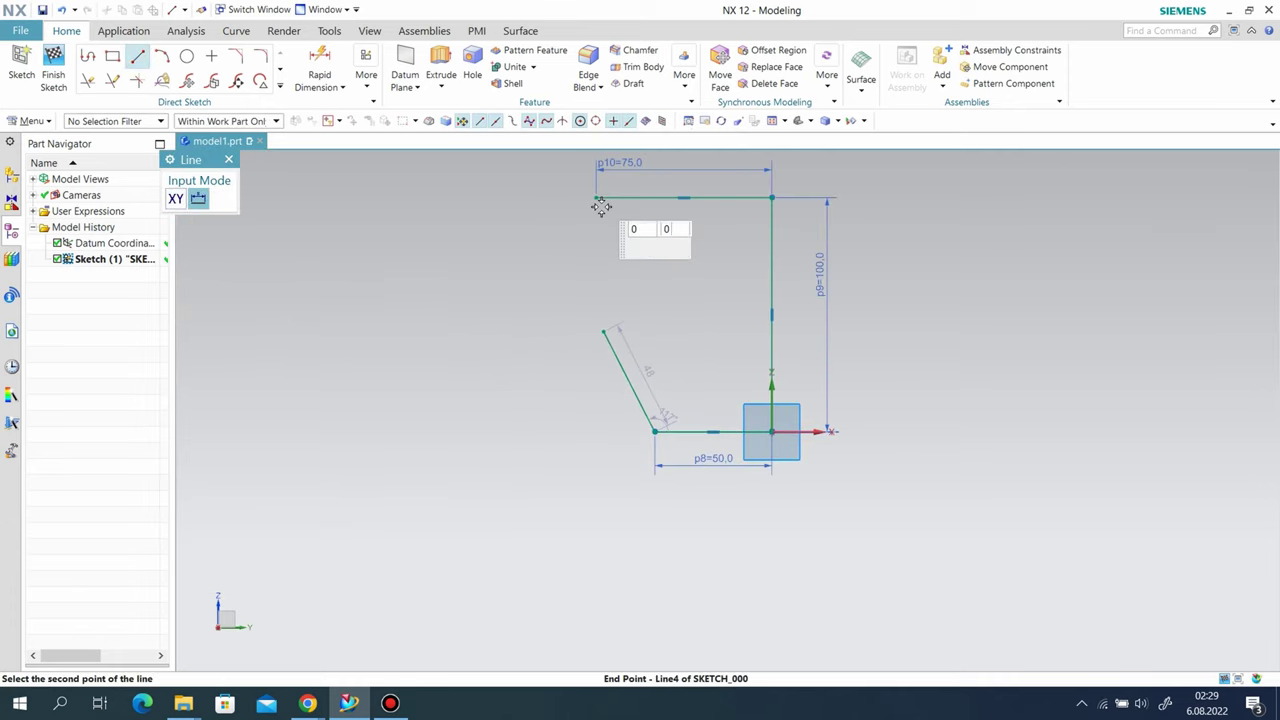
left_click(609, 261)
scroll(609, 261, "up", 1)
scroll(609, 263, "up", 1)
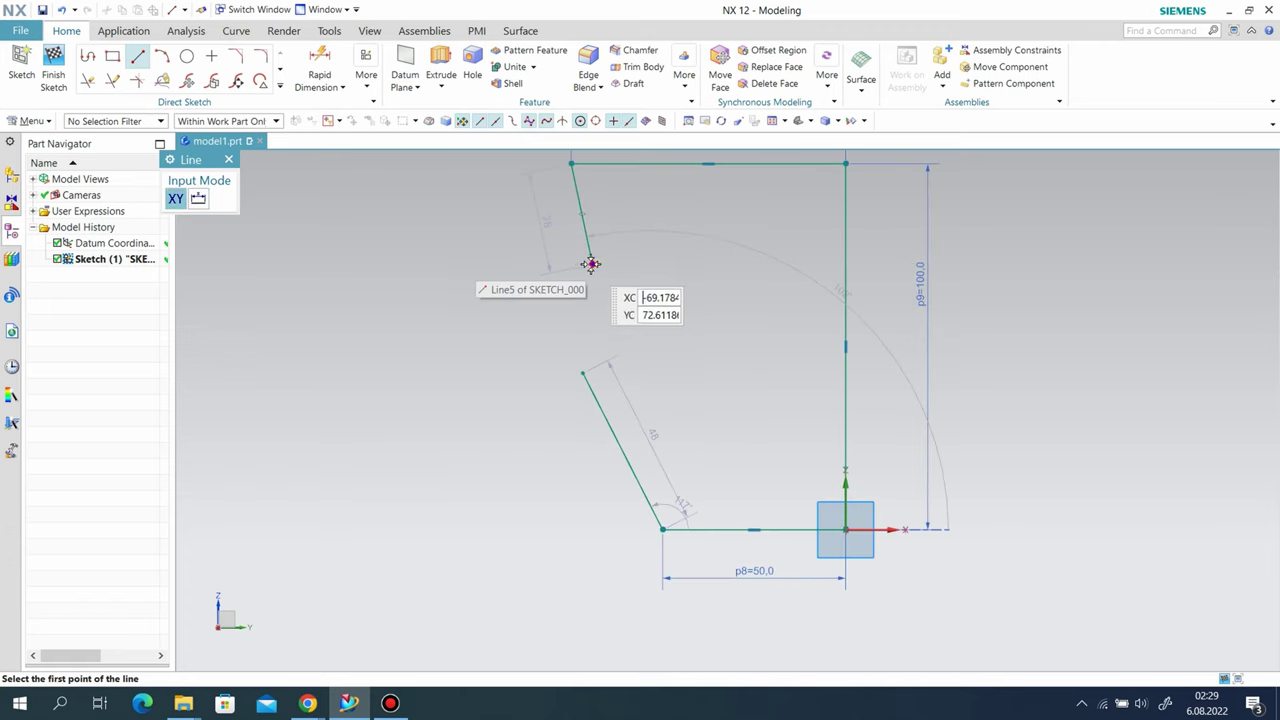
left_click(609, 265)
key("Return")
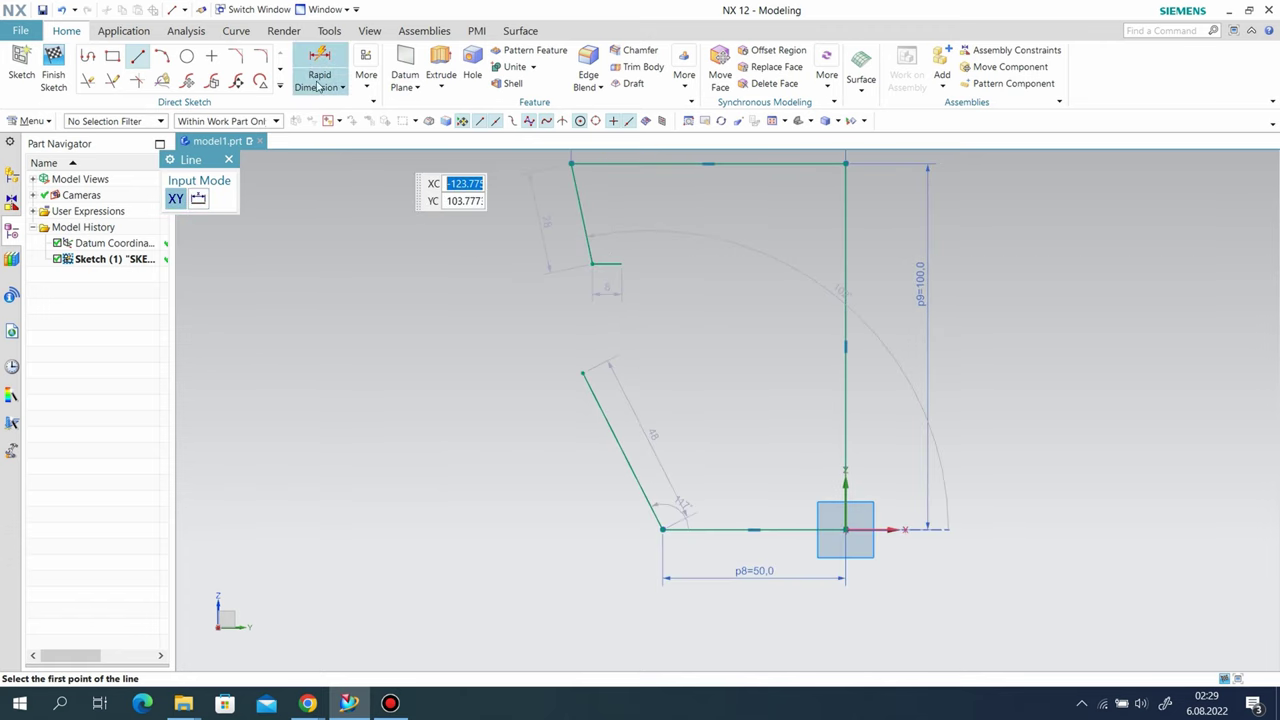
Step: Dimension the short rim step line to 5
left_click(318, 65)
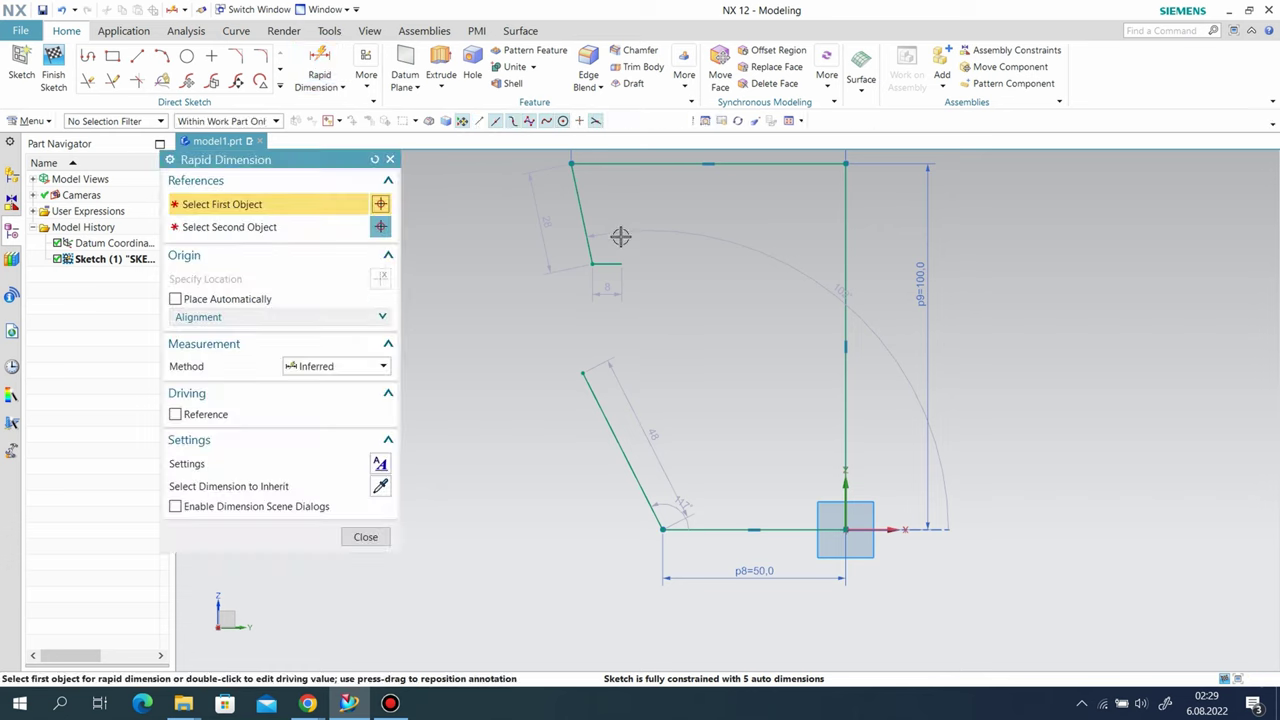
scroll(585, 280, "up", 2)
left_click(588, 275)
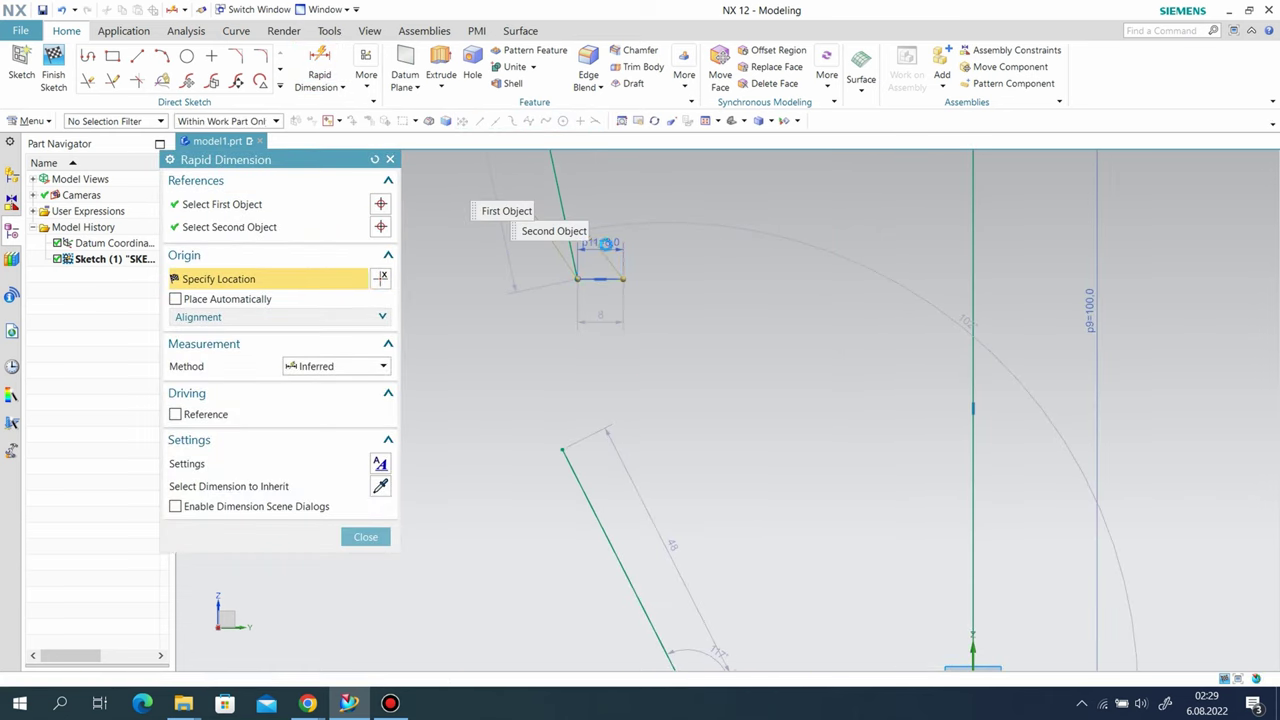
left_click(604, 243)
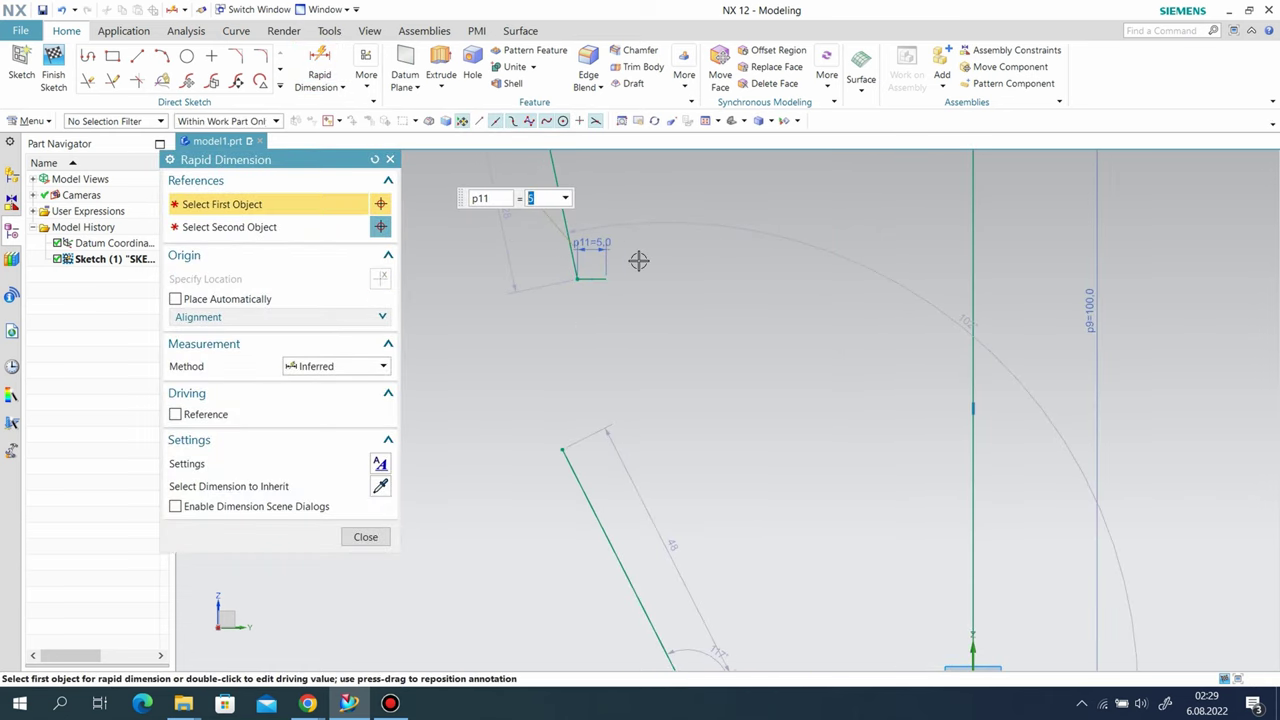
Step: Dimension the slanted rim edge to 35 and join the lower wall line to close the profile
scroll(620, 290, "down", 3)
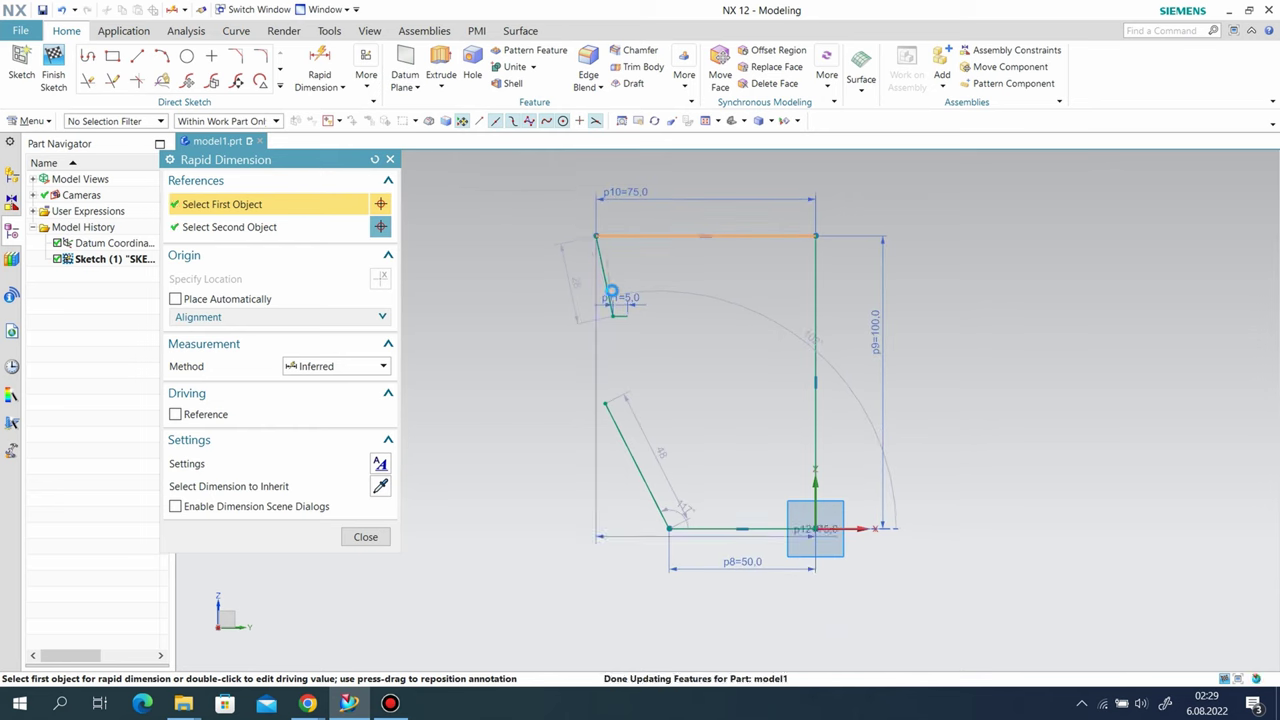
left_click(613, 320)
left_click(613, 320)
left_click(613, 315)
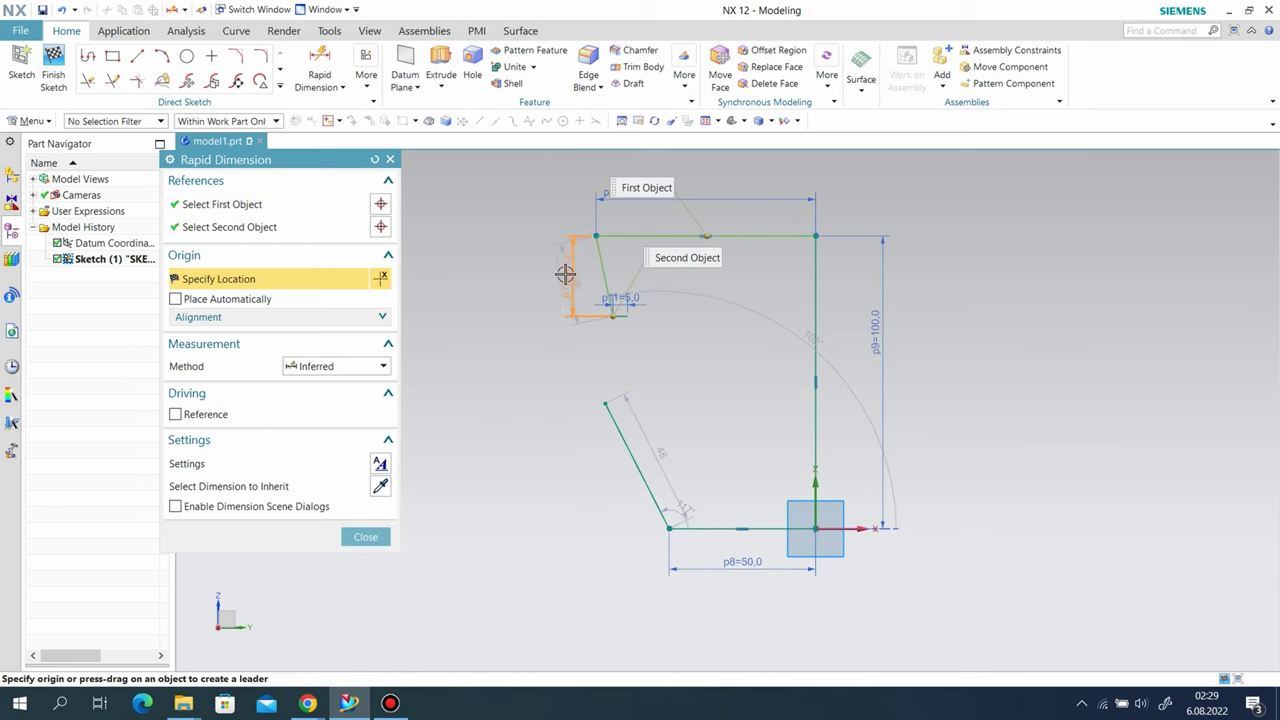
left_click(565, 277)
type("35")
key("Return")
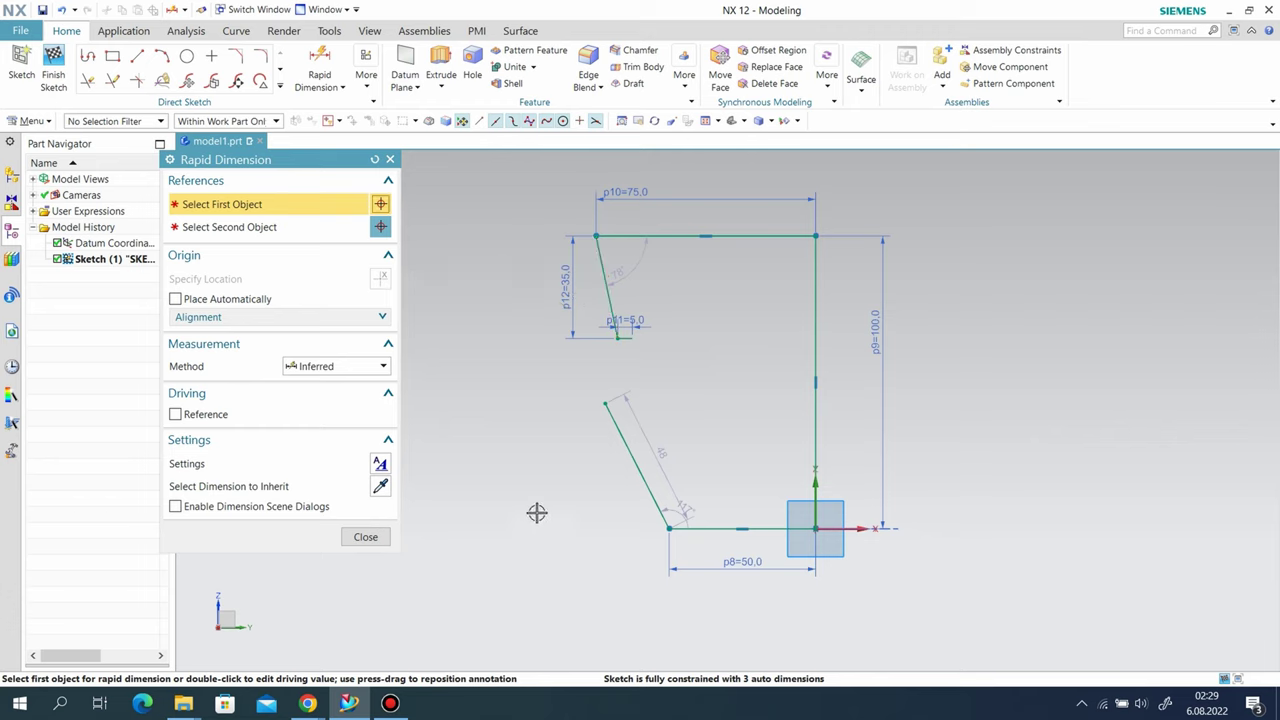
left_click(364, 538)
mouse_move(605, 400)
left_mouse_down()
mouse_move(642, 357)
mouse_move(631, 338)
left_mouse_up()
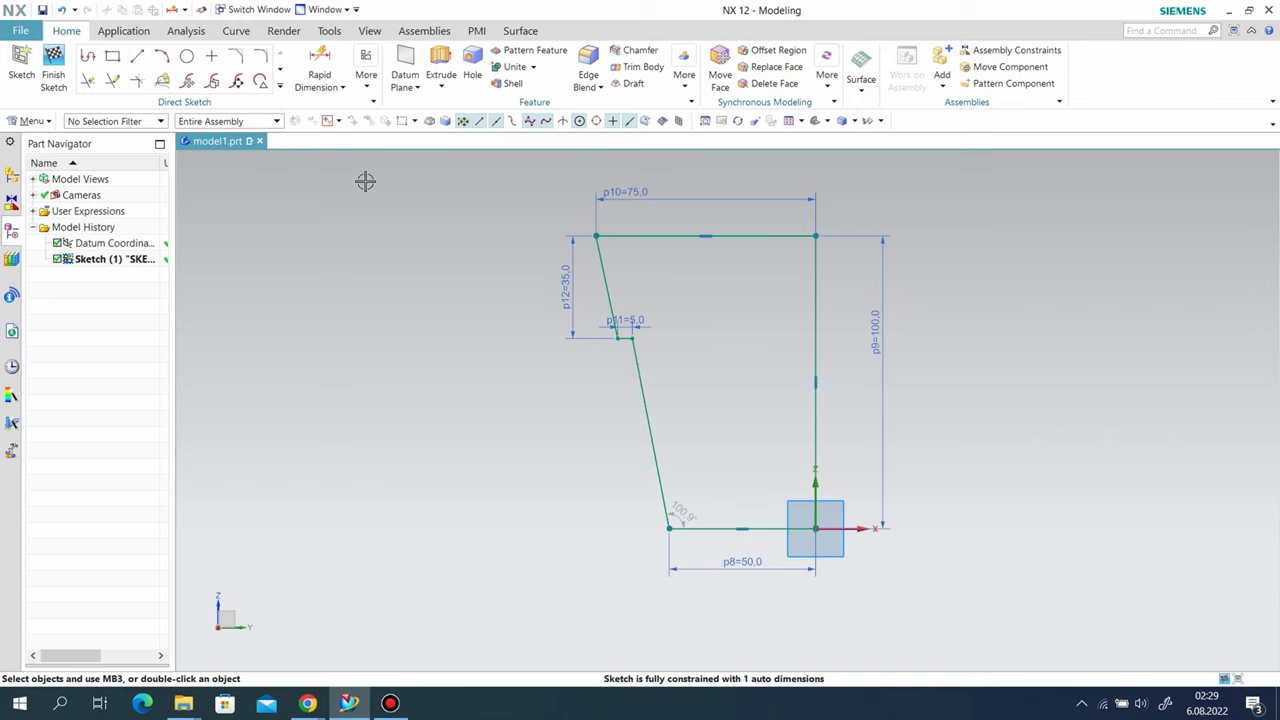
Step: Add a 7° angular dimension between the lower wall and vertical line, then finish the sketch
left_click(342, 87)
left_click(338, 156)
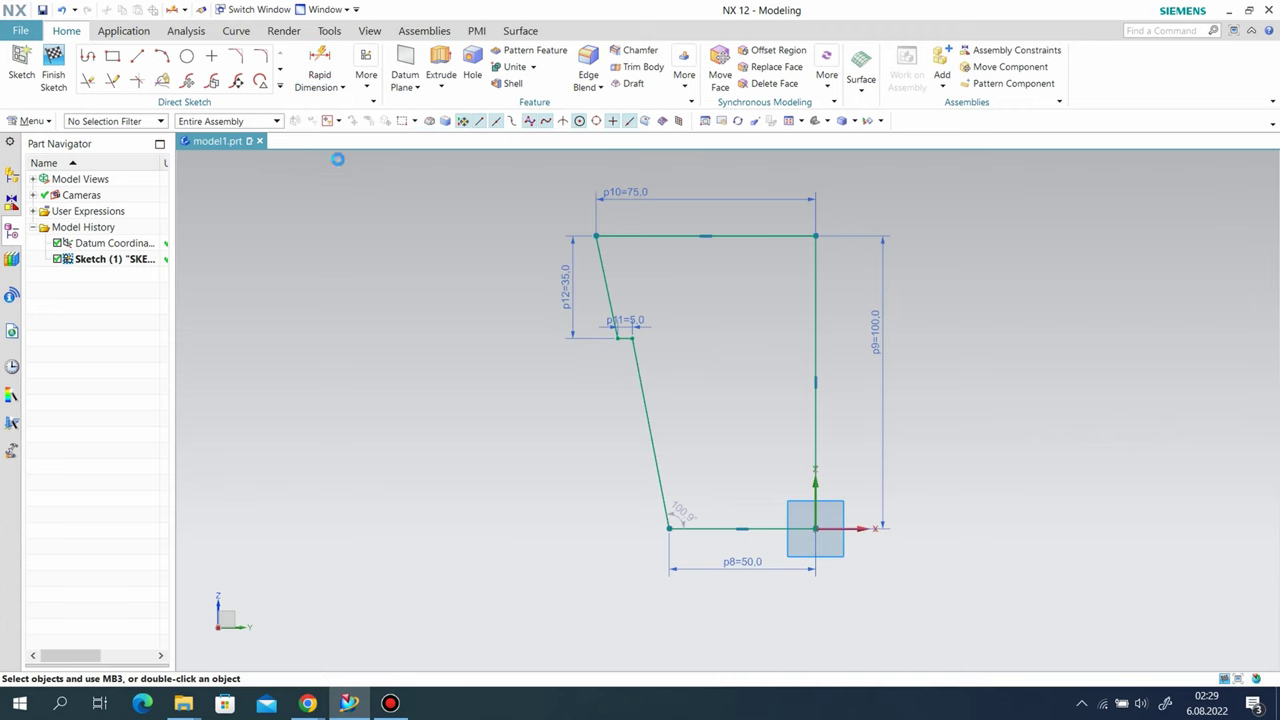
left_click(640, 376)
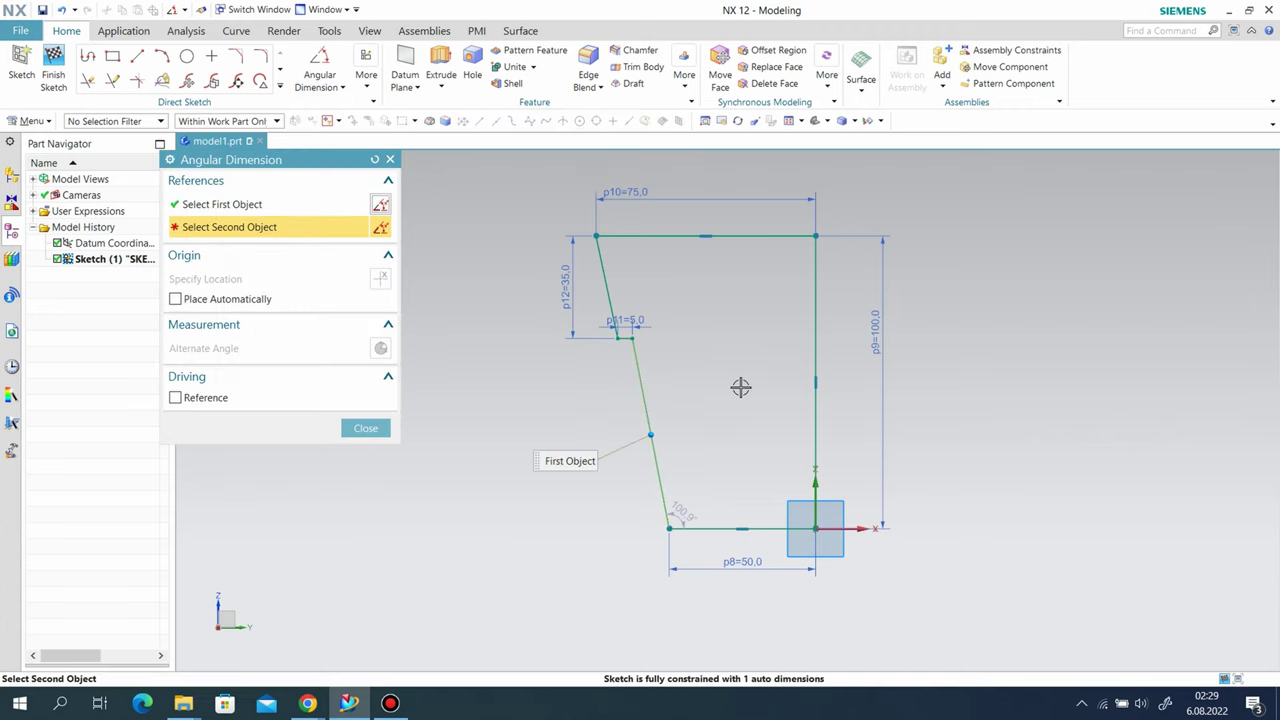
left_click(813, 362)
left_click(814, 376)
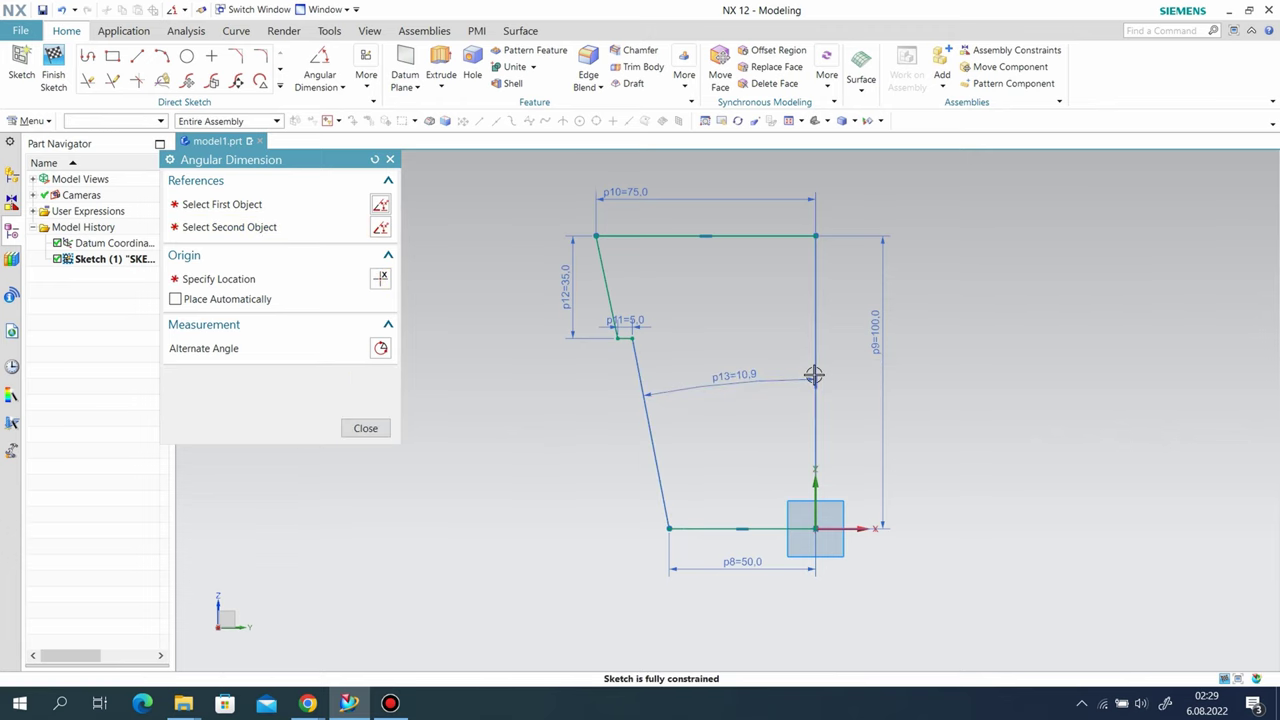
type("7")
key("Return")
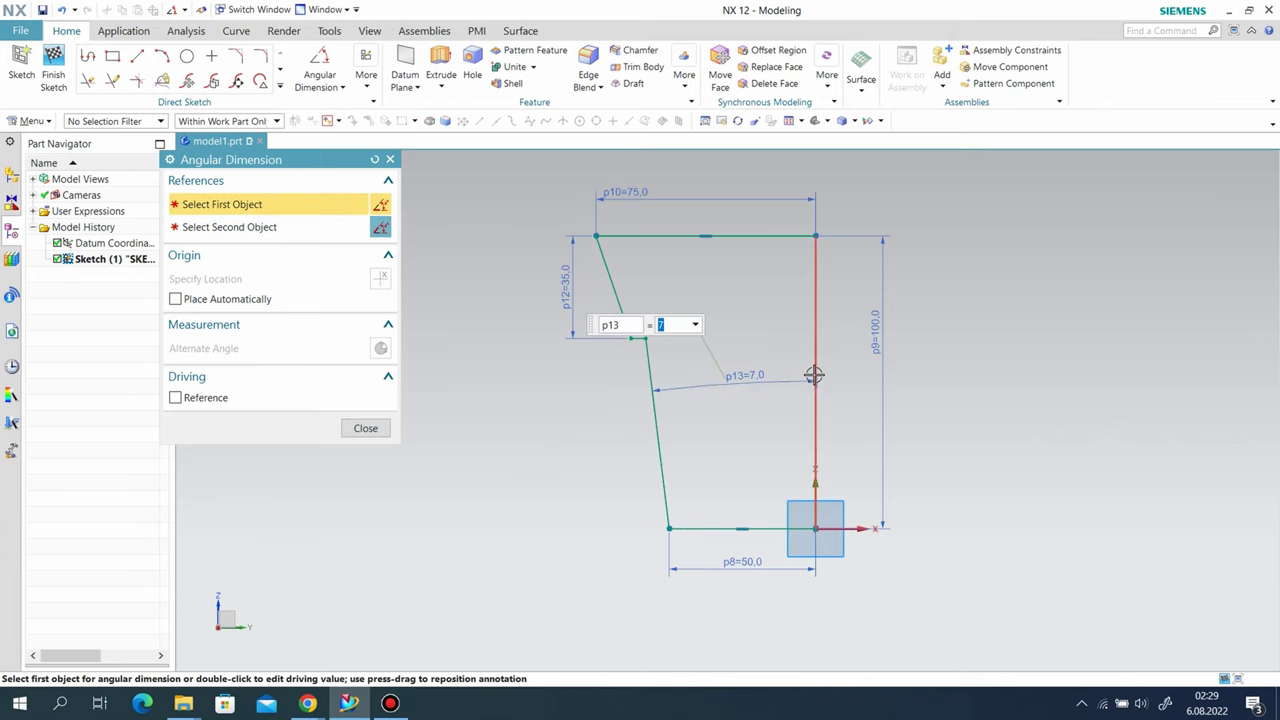
left_click(366, 428)
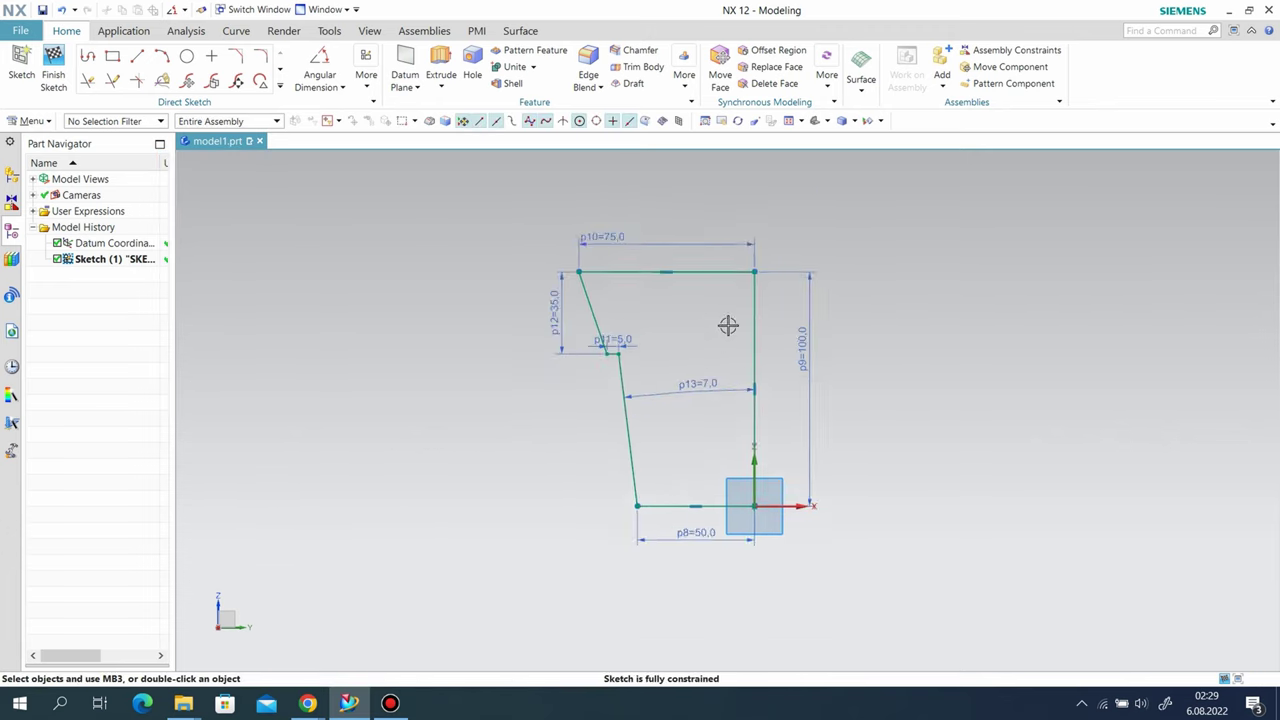
left_click(44, 76)
middle_click_drag(646, 409, 648, 412)
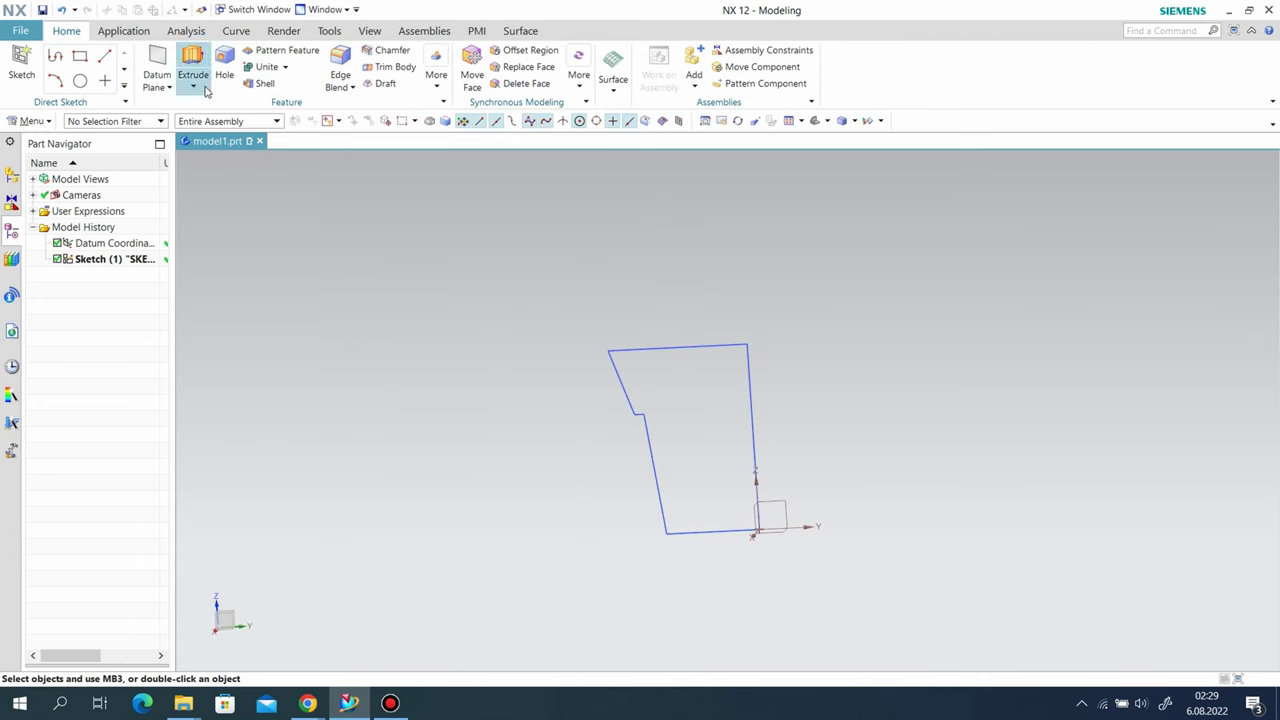
Step: Revolve the profile 360° about the vertical line, using its bottom endpoint as the axis point
left_click(207, 121)
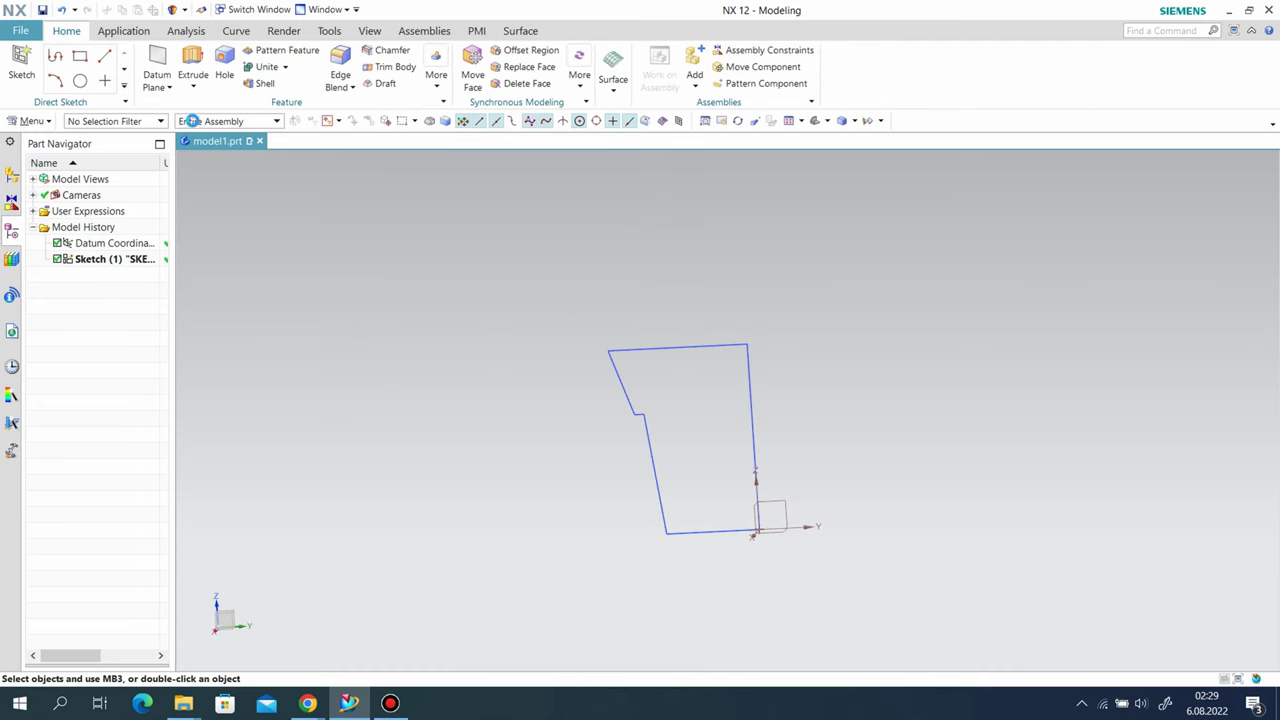
left_click(622, 378)
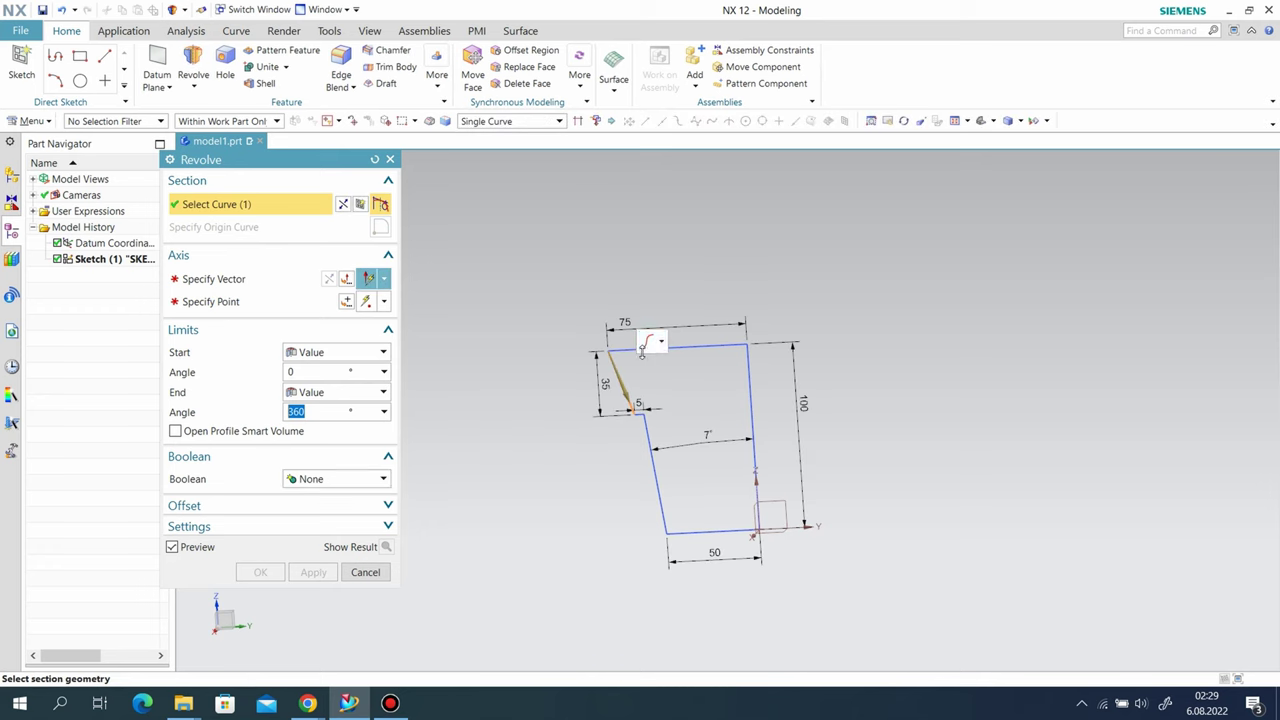
scroll(647, 420, "up", 3)
left_click(646, 441)
scroll(681, 379, "down", 2)
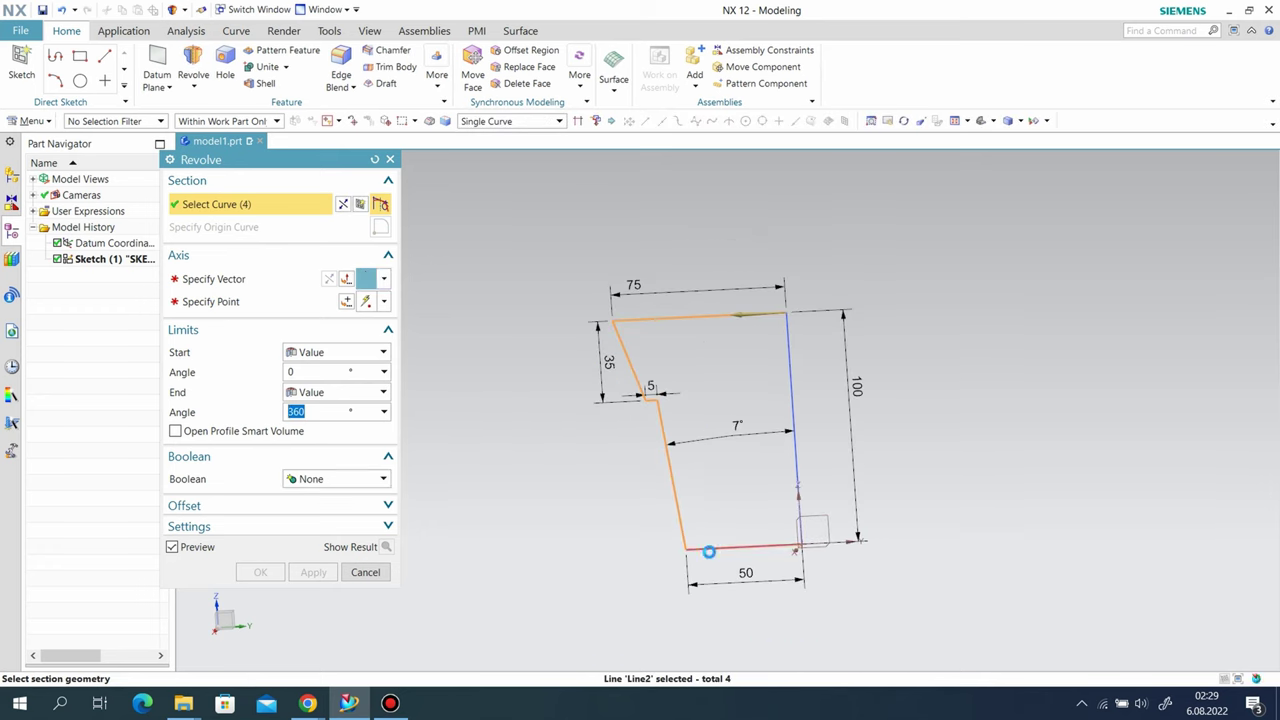
left_click(229, 283)
left_click(726, 382)
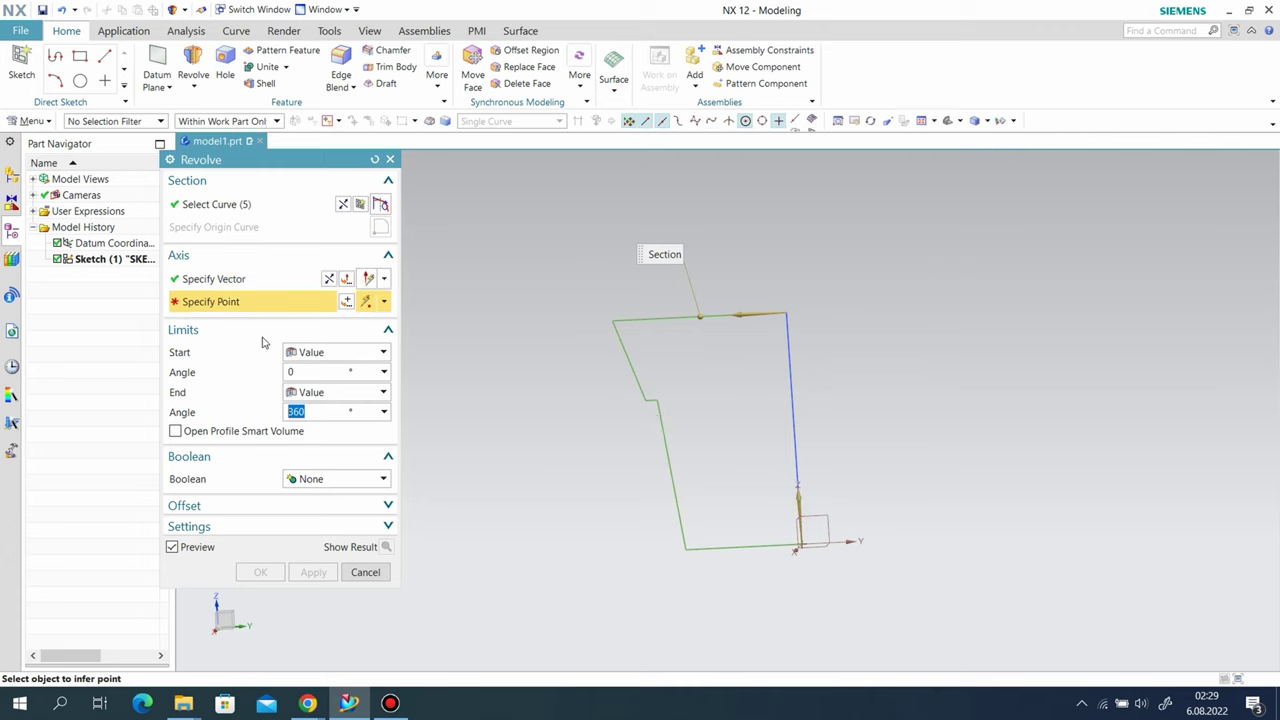
left_click(800, 544)
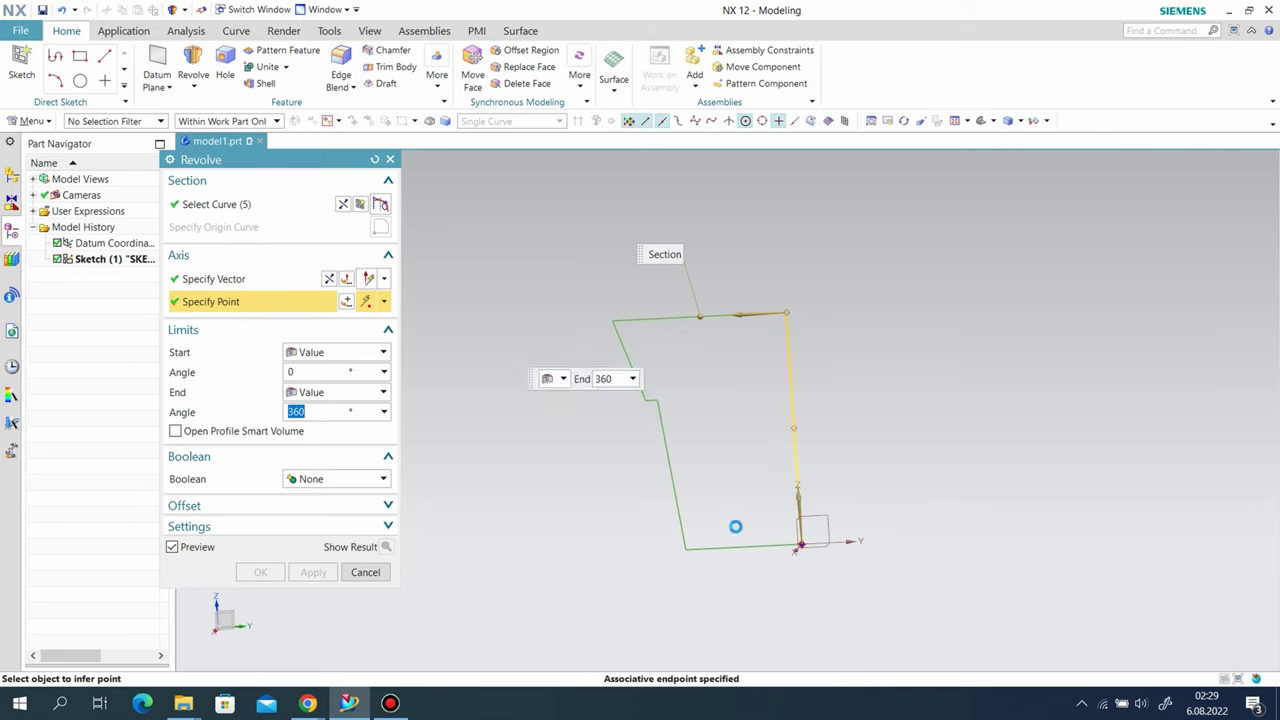
left_click(322, 581)
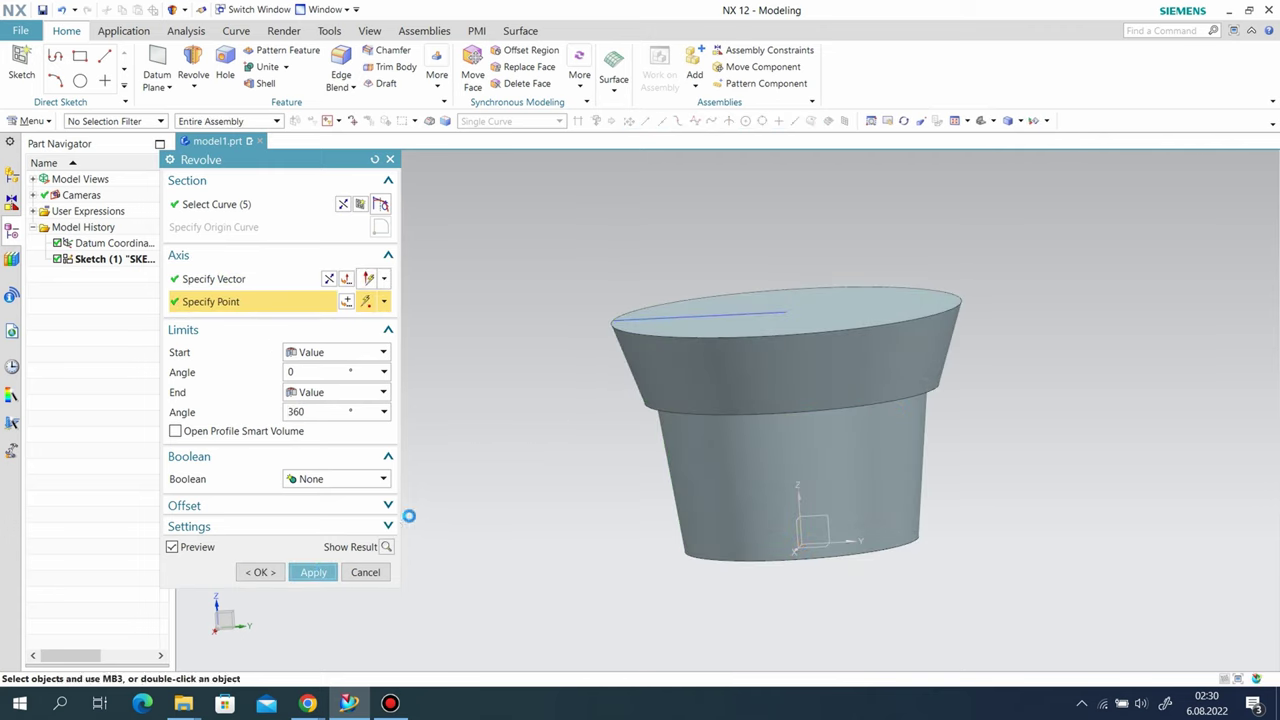
Step: Hide the profile sketch
key("Escape")
right_click(670, 314)
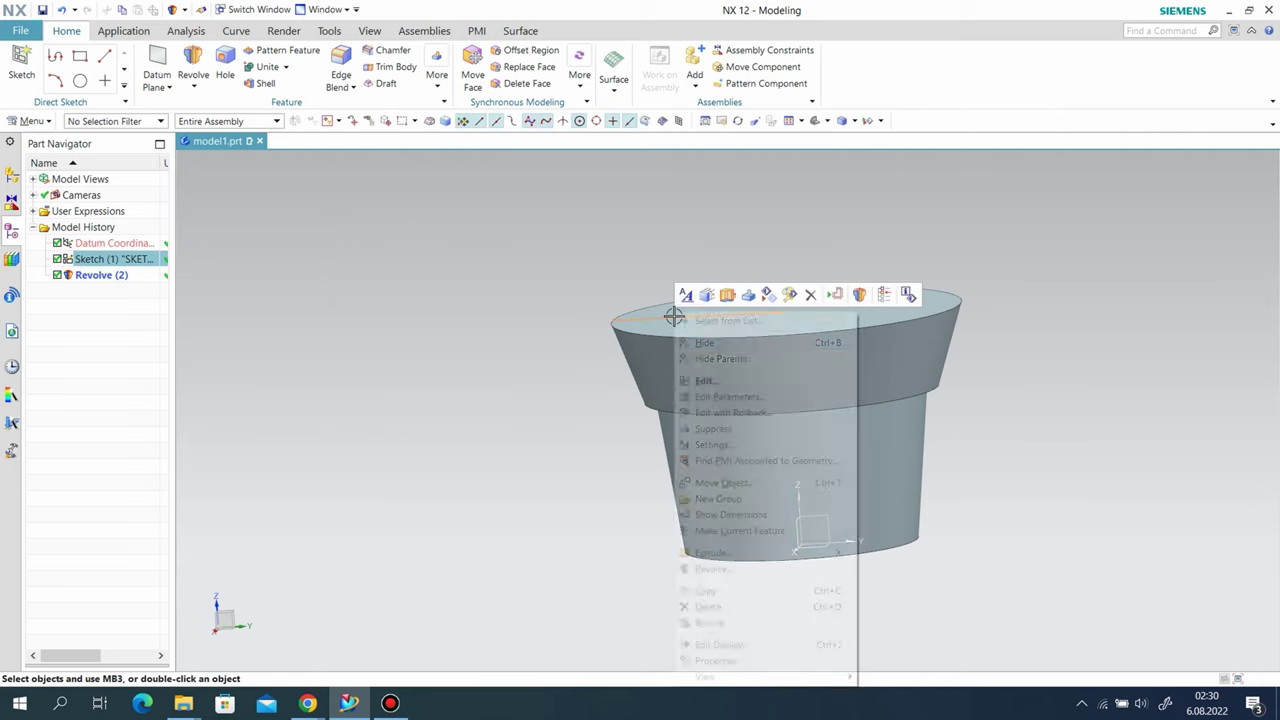
left_click(745, 346)
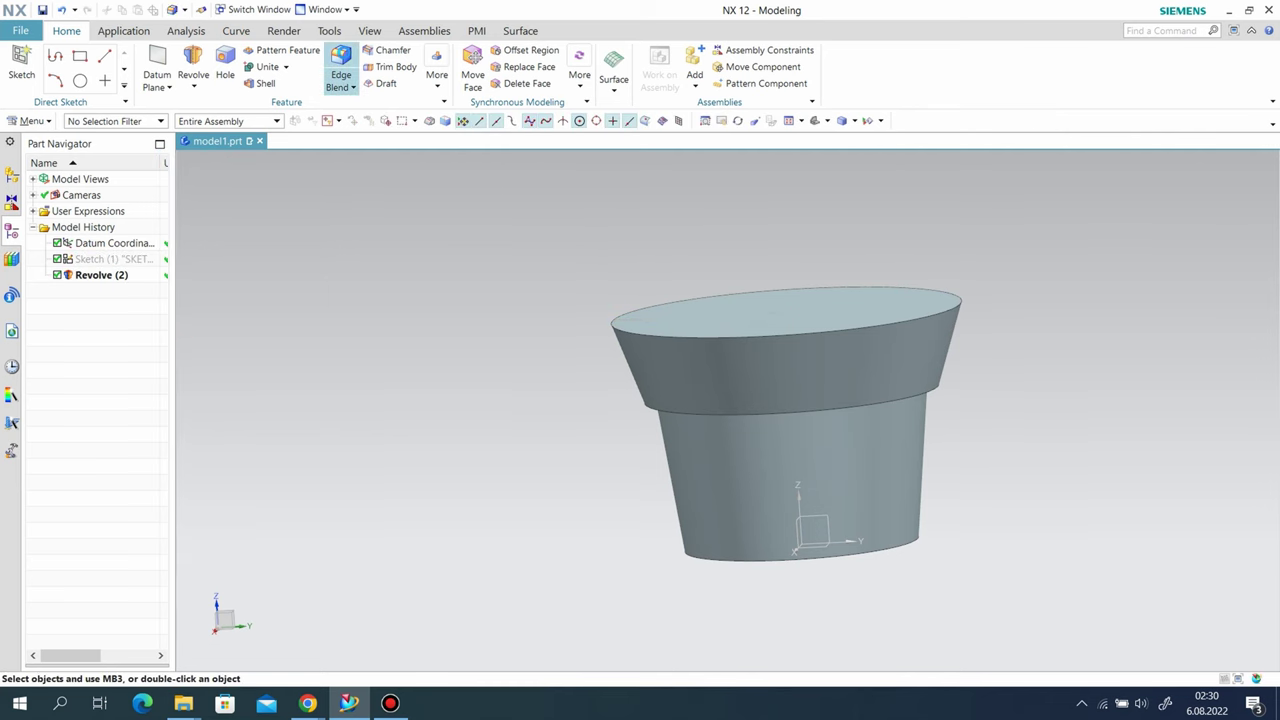
Step: Apply a 3 mm edge blend to the three circular edges on the pot's underside
left_click(340, 62)
mouse_move(323, 246)
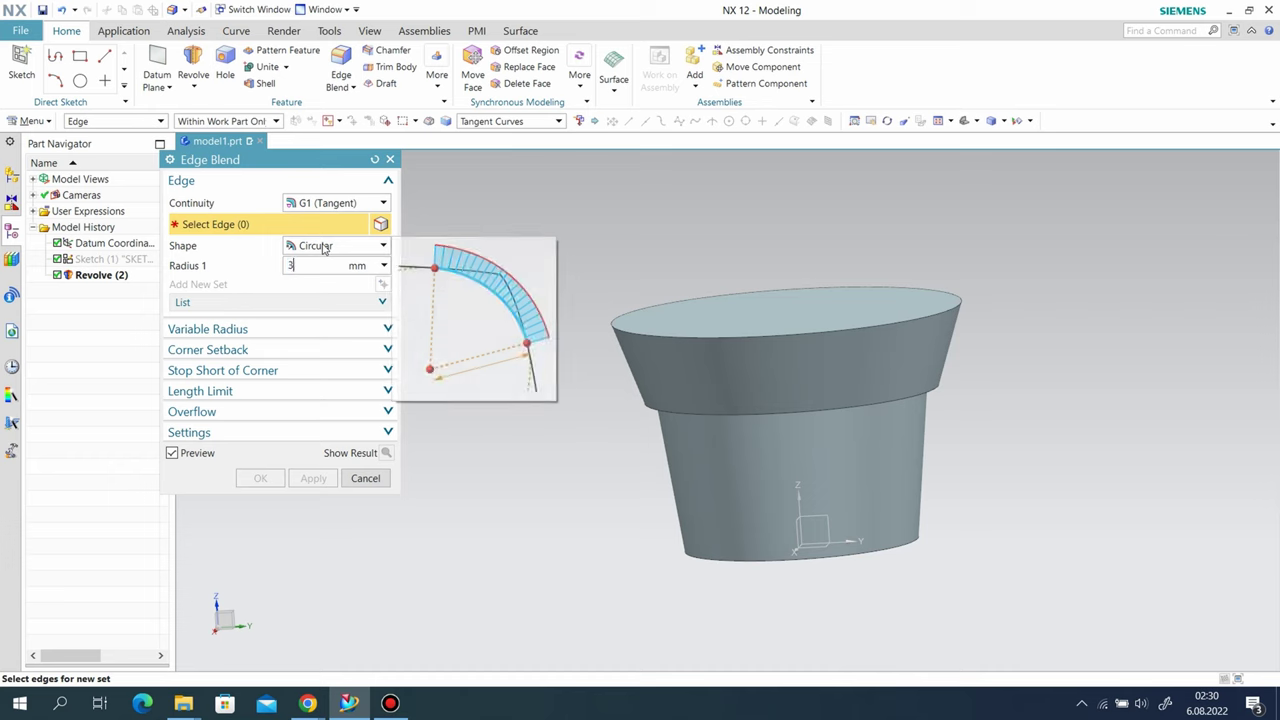
middle_click_drag(725, 478, 739, 395)
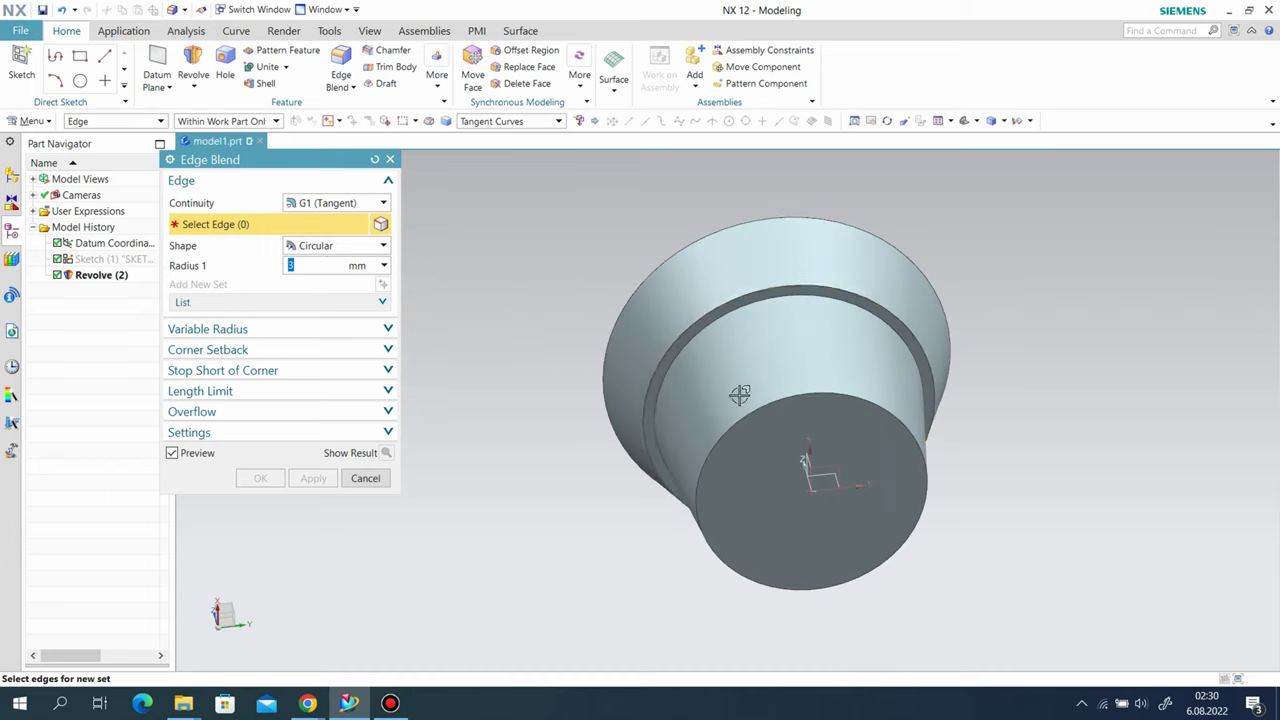
left_click(648, 387)
left_click(687, 344)
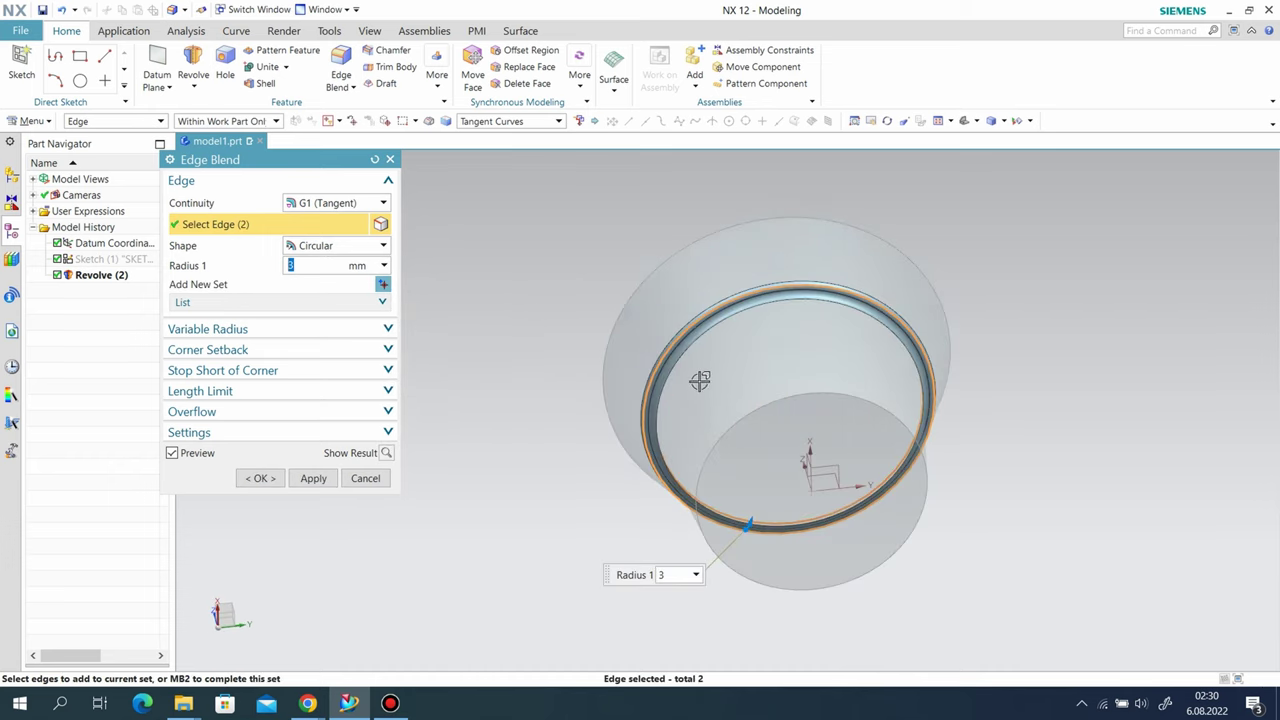
left_click(716, 443)
left_click(260, 478)
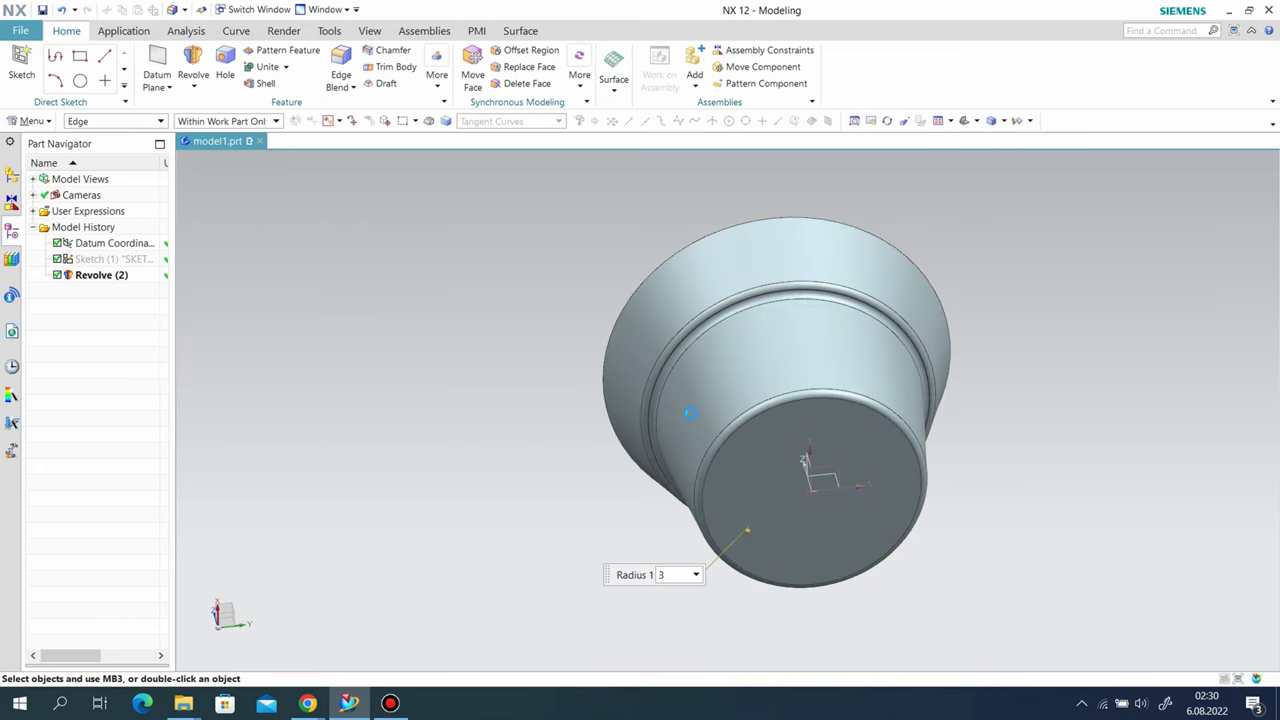
middle_click_drag(686, 531, 855, 428)
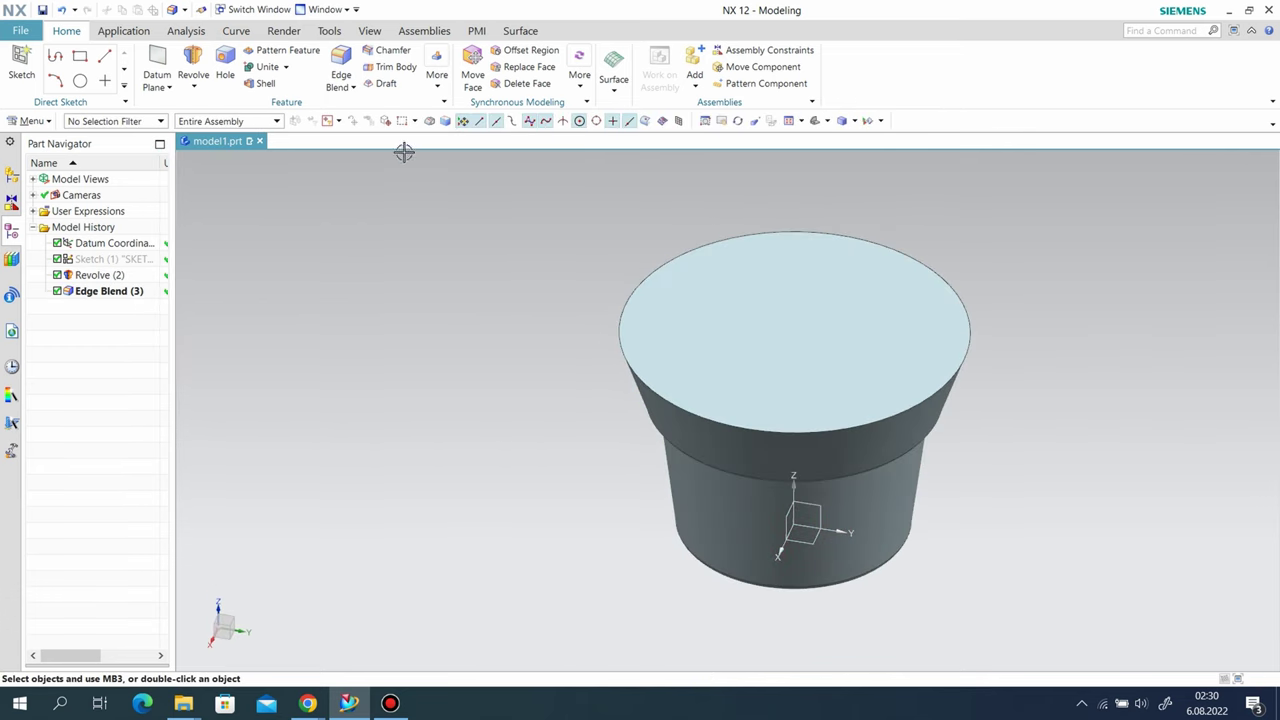
Step: Shell the pot to 2.5 mm walls with the top face removed
left_click(258, 84)
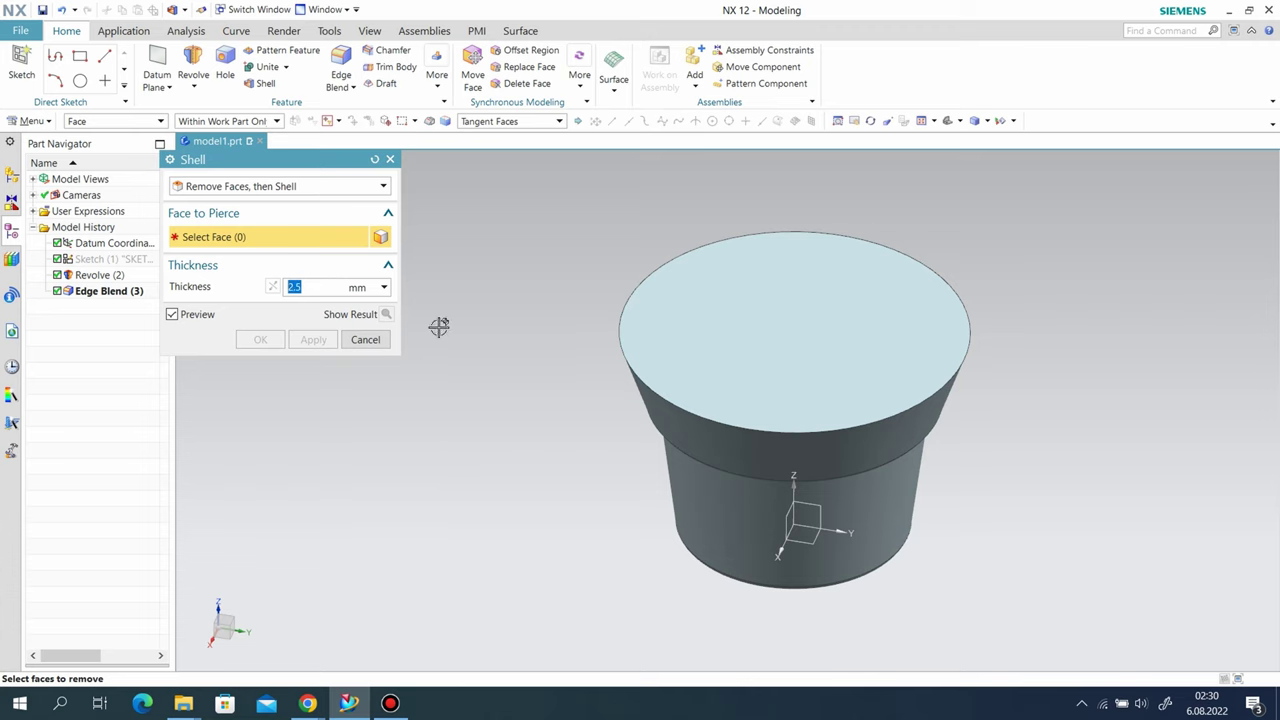
left_click(746, 363)
middle_click_drag(828, 455, 821, 443)
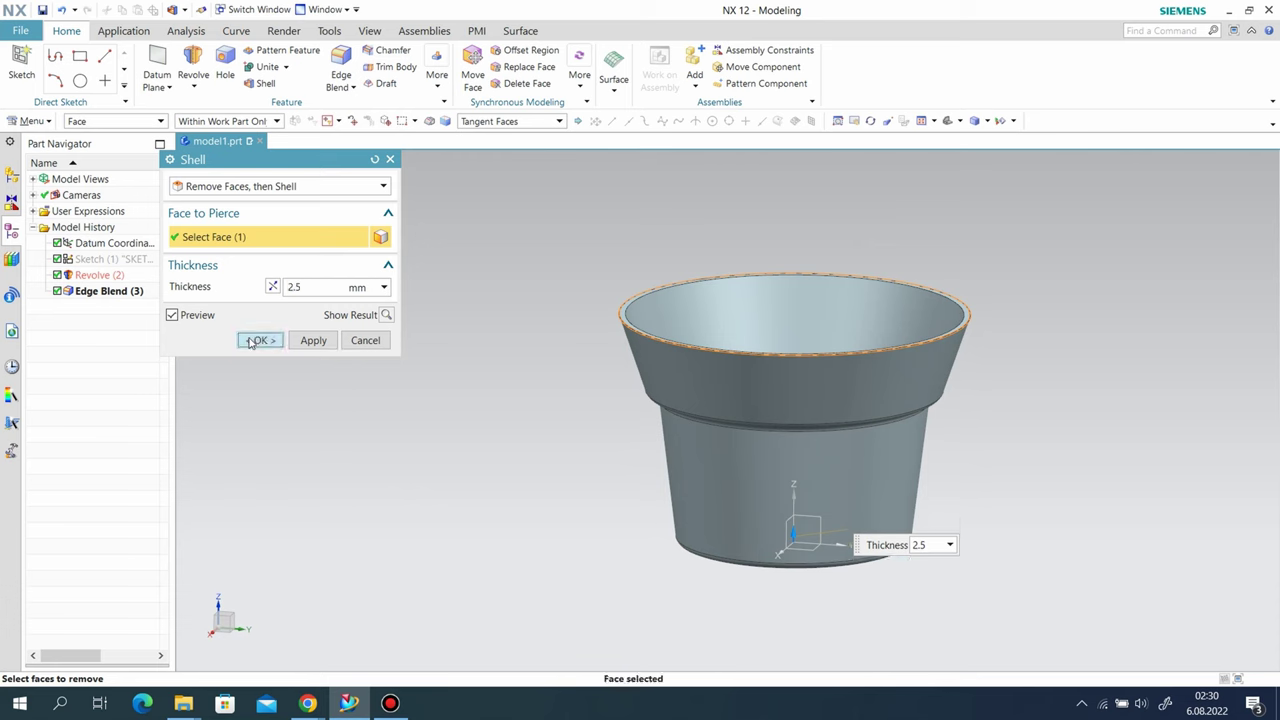
left_click(259, 340)
mouse_move(760, 400)
middle_mouse_down()
mouse_move(723, 350)
mouse_move(690, 400)
middle_mouse_up()
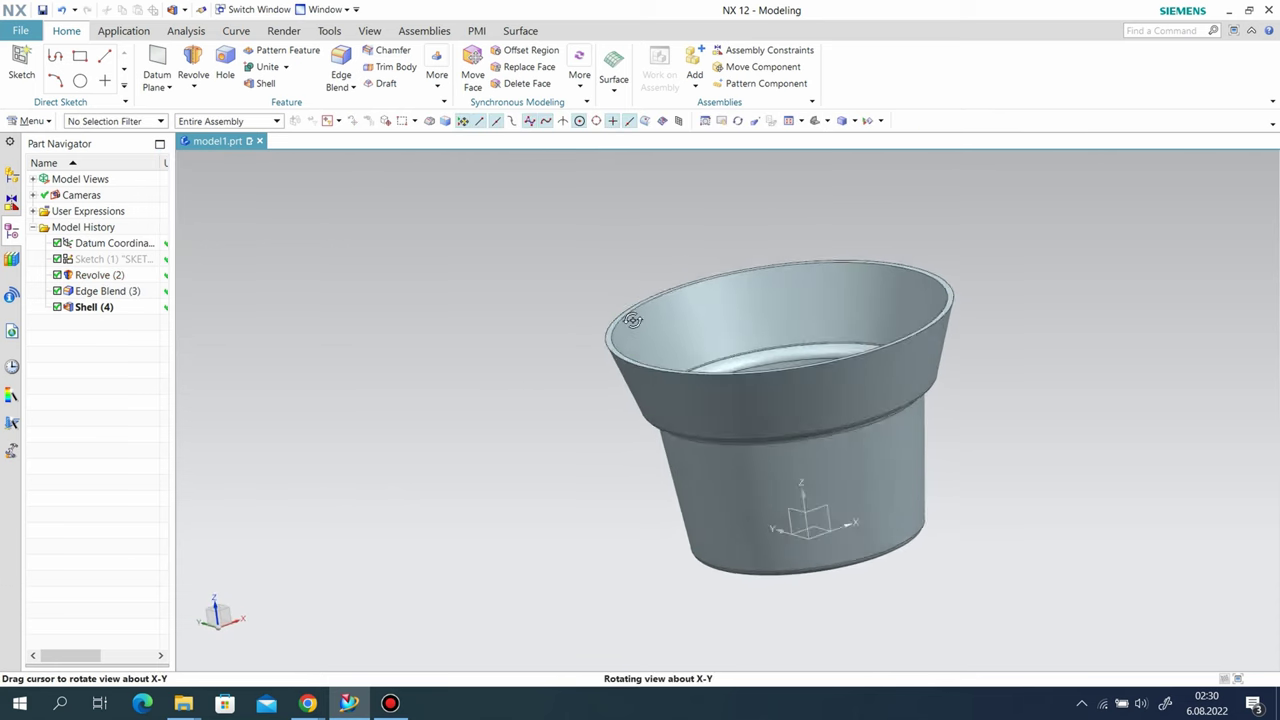
Step: Hide the datum CSYS to inspect the pot, then show the datum CSYS and profile sketch again
right_click(792, 518)
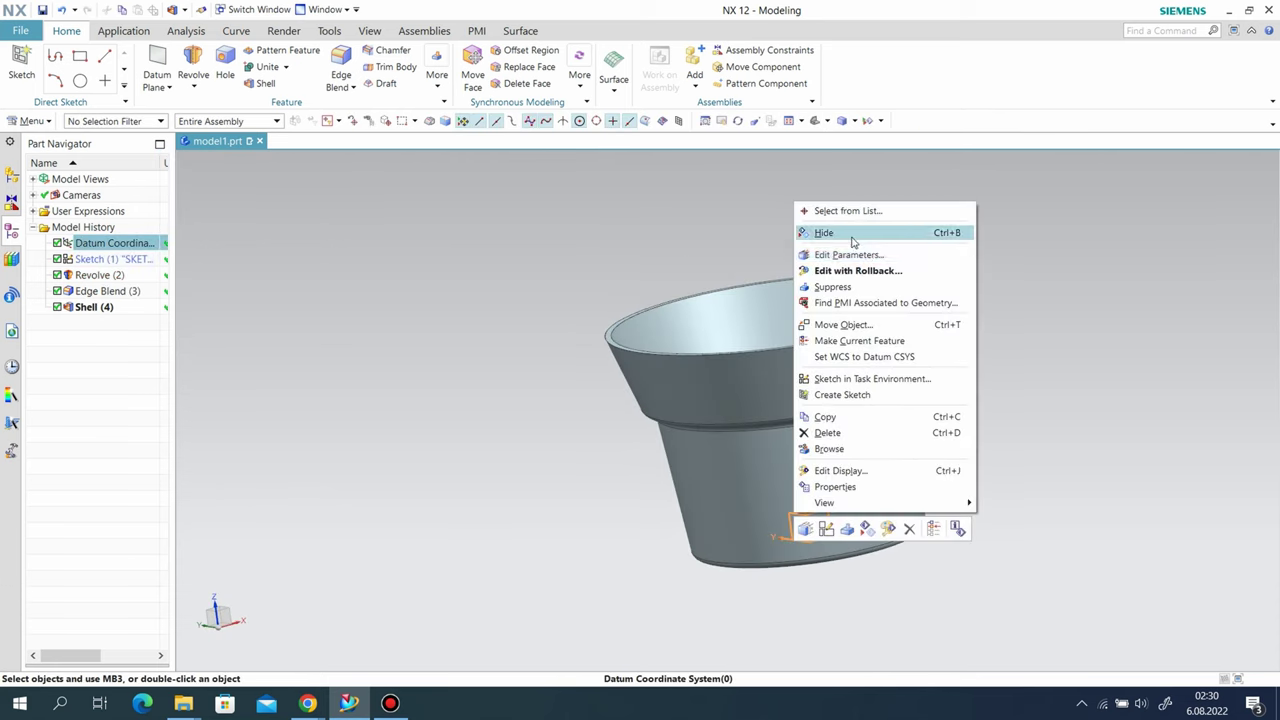
left_click(851, 238)
middle_click_drag(743, 434, 764, 414)
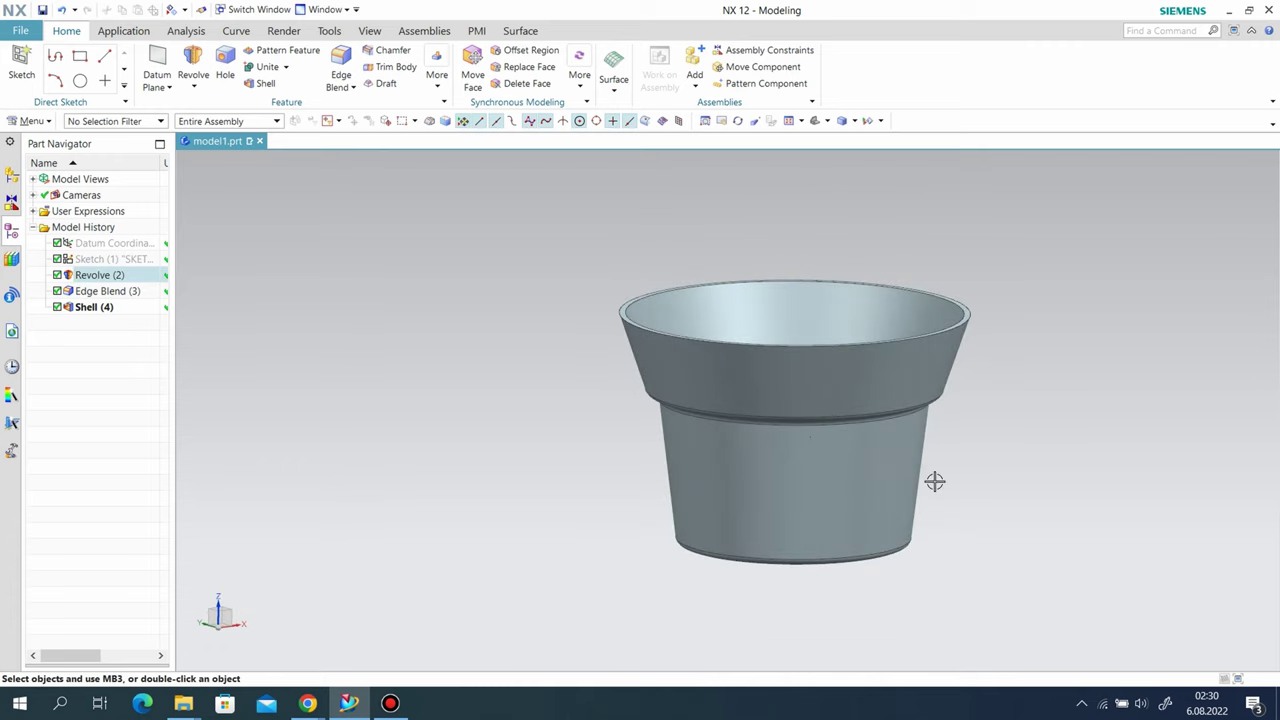
mouse_move(934, 482)
middle_mouse_down()
mouse_move(757, 423)
mouse_move(766, 480)
mouse_move(773, 471)
middle_mouse_up()
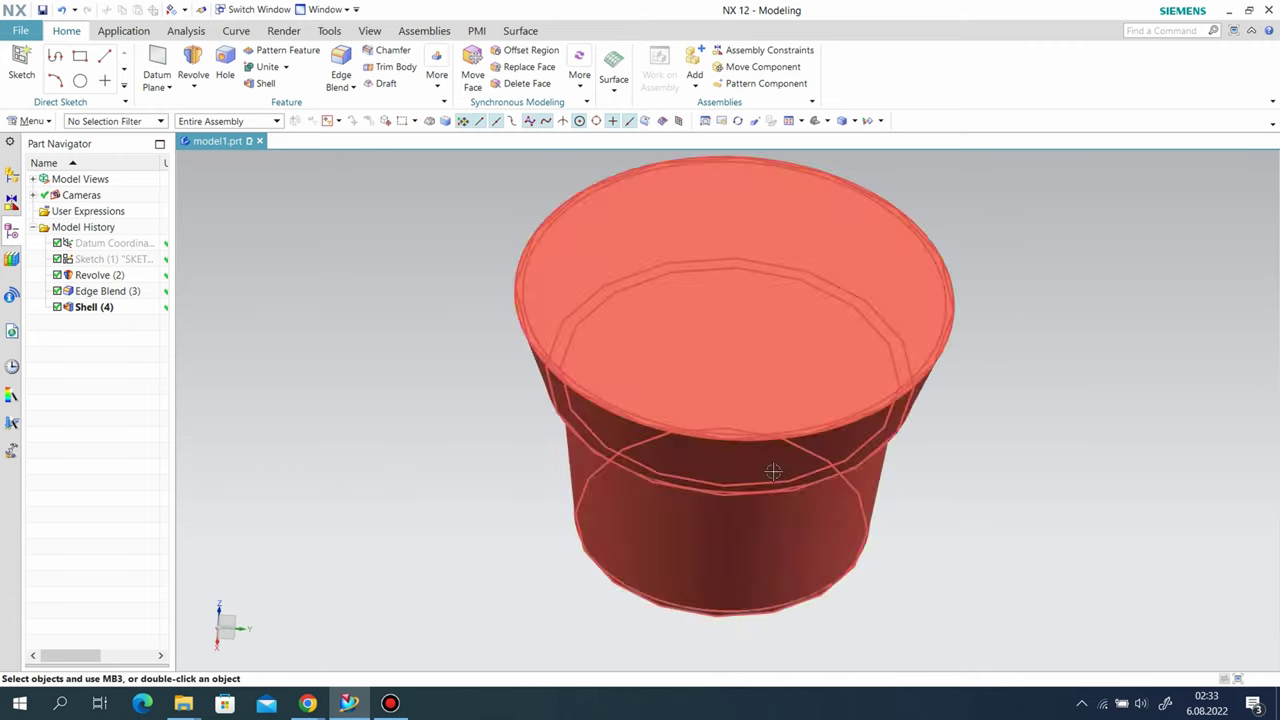
right_click(118, 245)
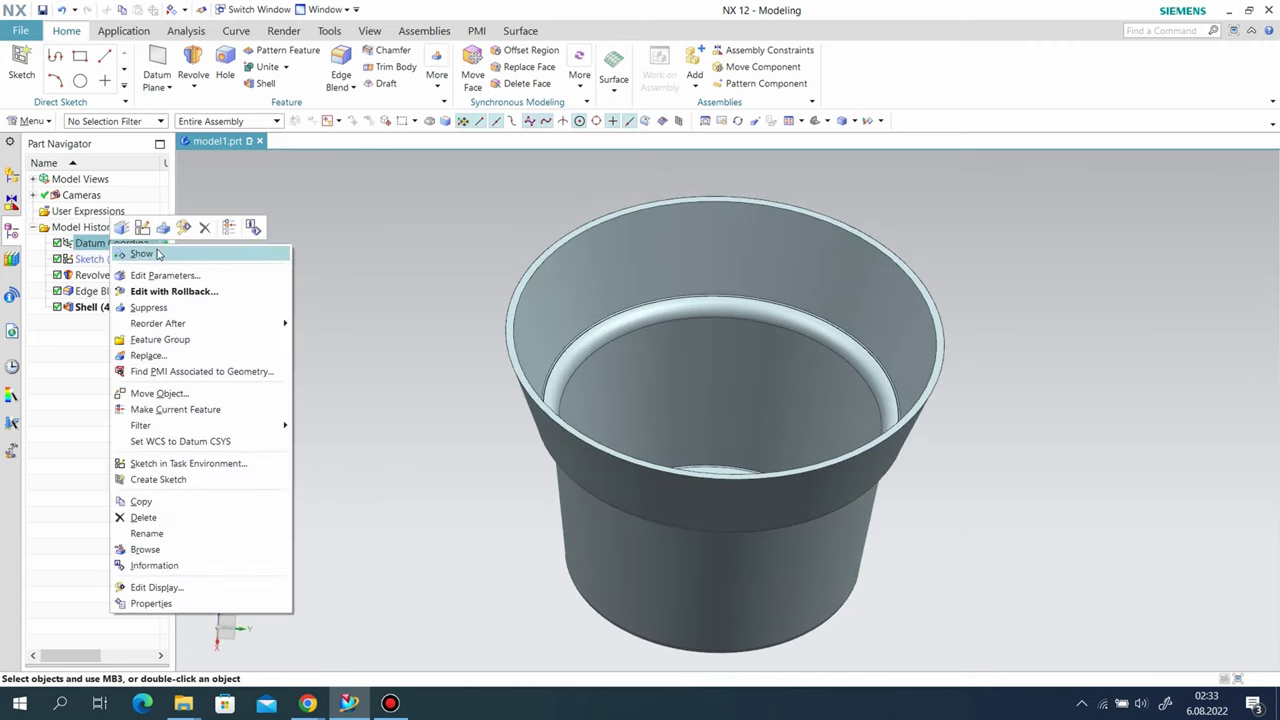
left_click(145, 253)
right_click(138, 259)
left_click(150, 264)
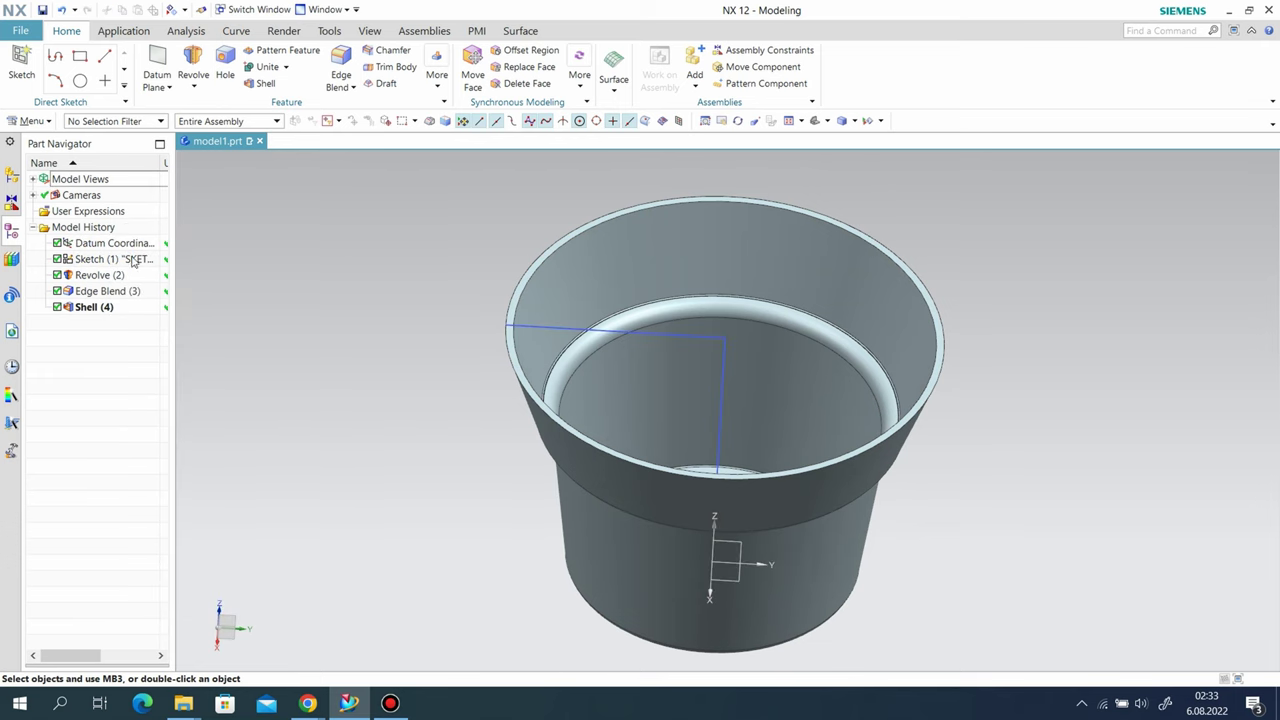
Step: Create a new sketch on the datum coordinate system plane
left_click(740, 546)
scroll(679, 478, "down", 3)
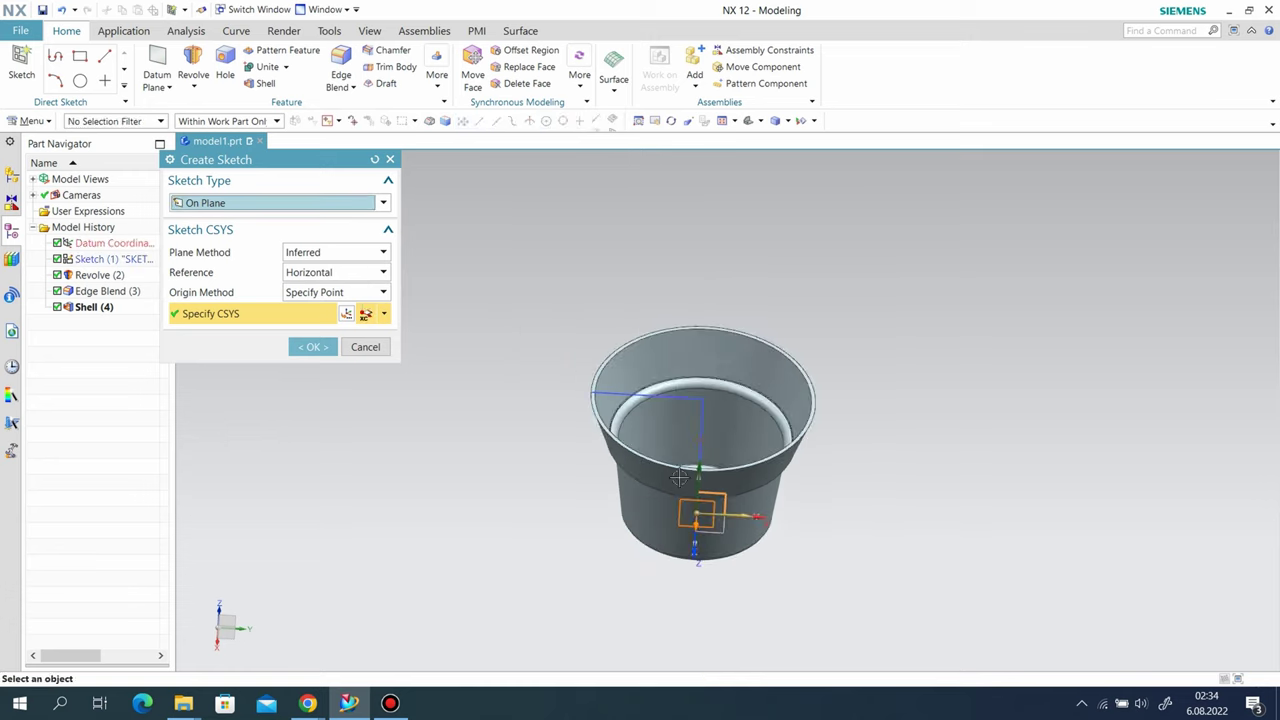
middle_click_drag(869, 516, 866, 505)
left_click(313, 347)
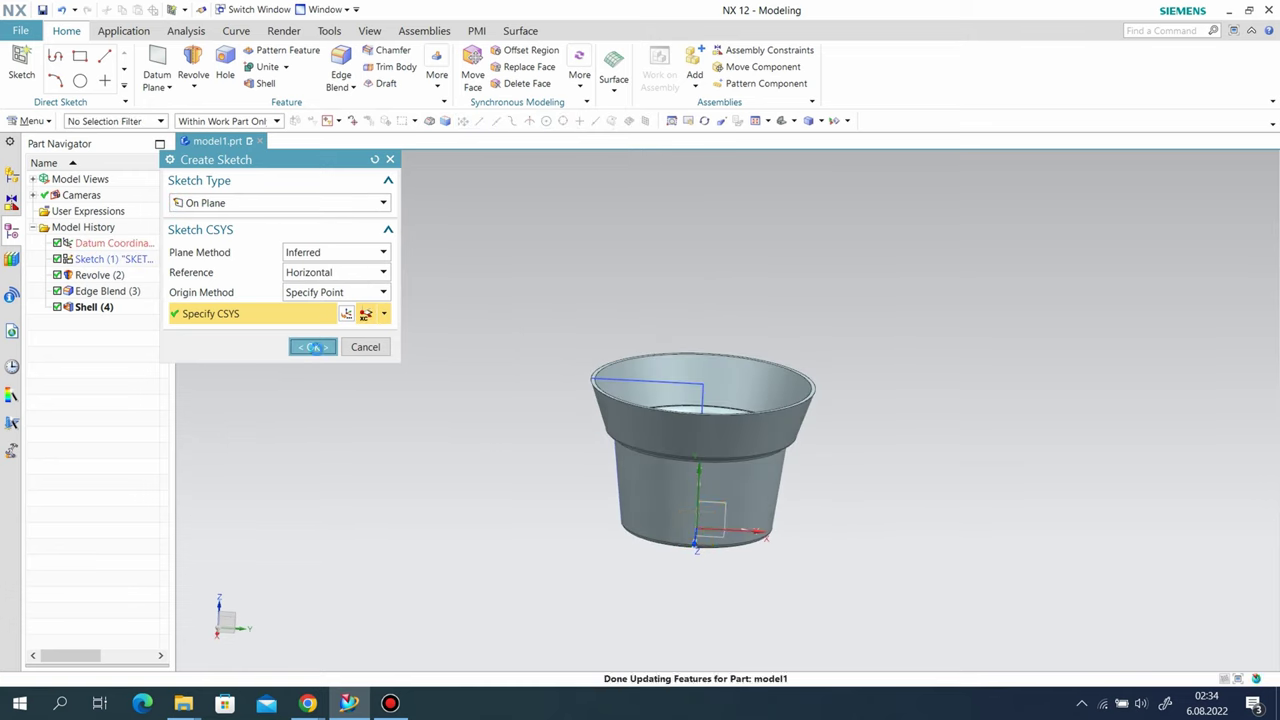
Step: Draw a short top line 0.4 long from the rim's outer corner
scroll(557, 236, "up", 3)
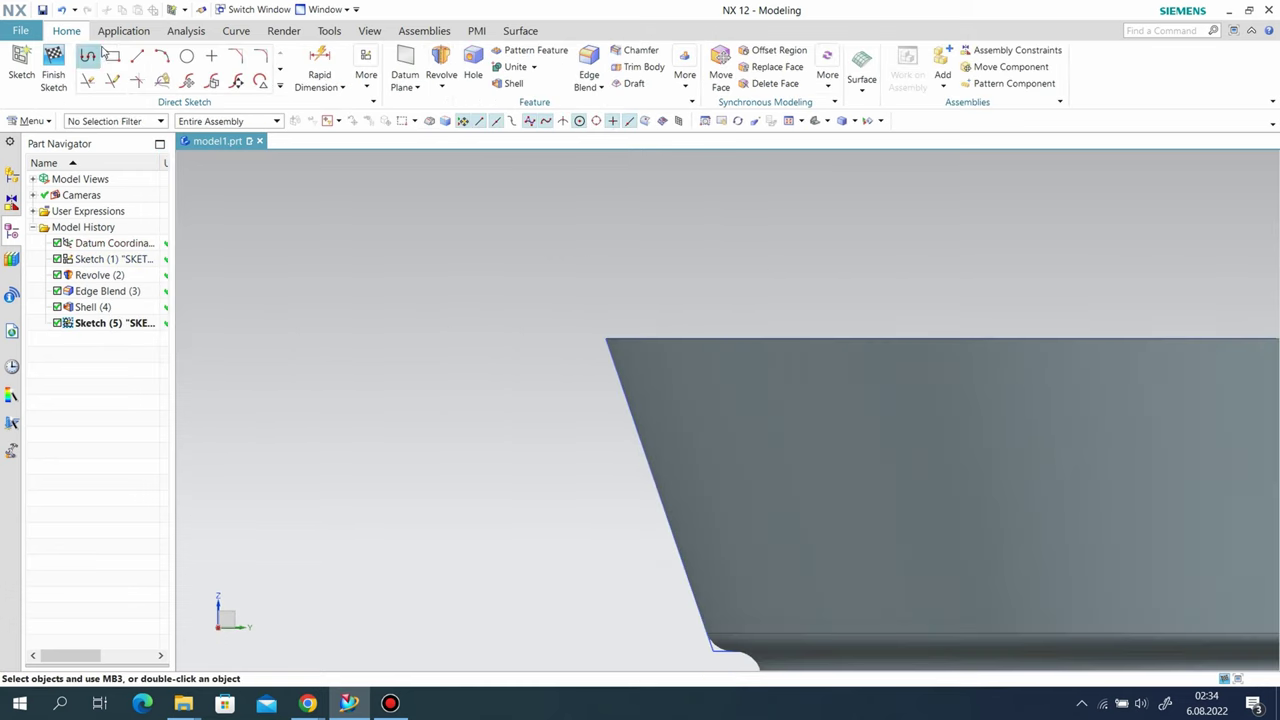
left_click(140, 55)
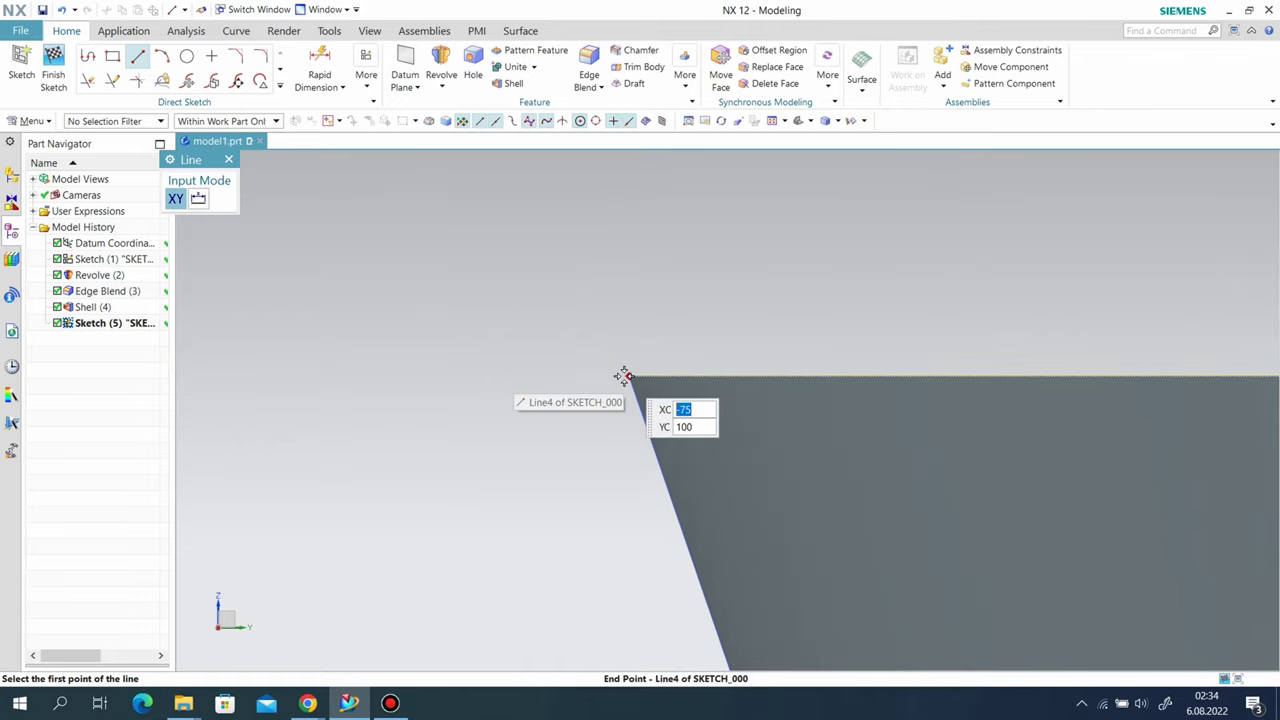
middle_click_drag(628, 385, 634, 308, "shift")
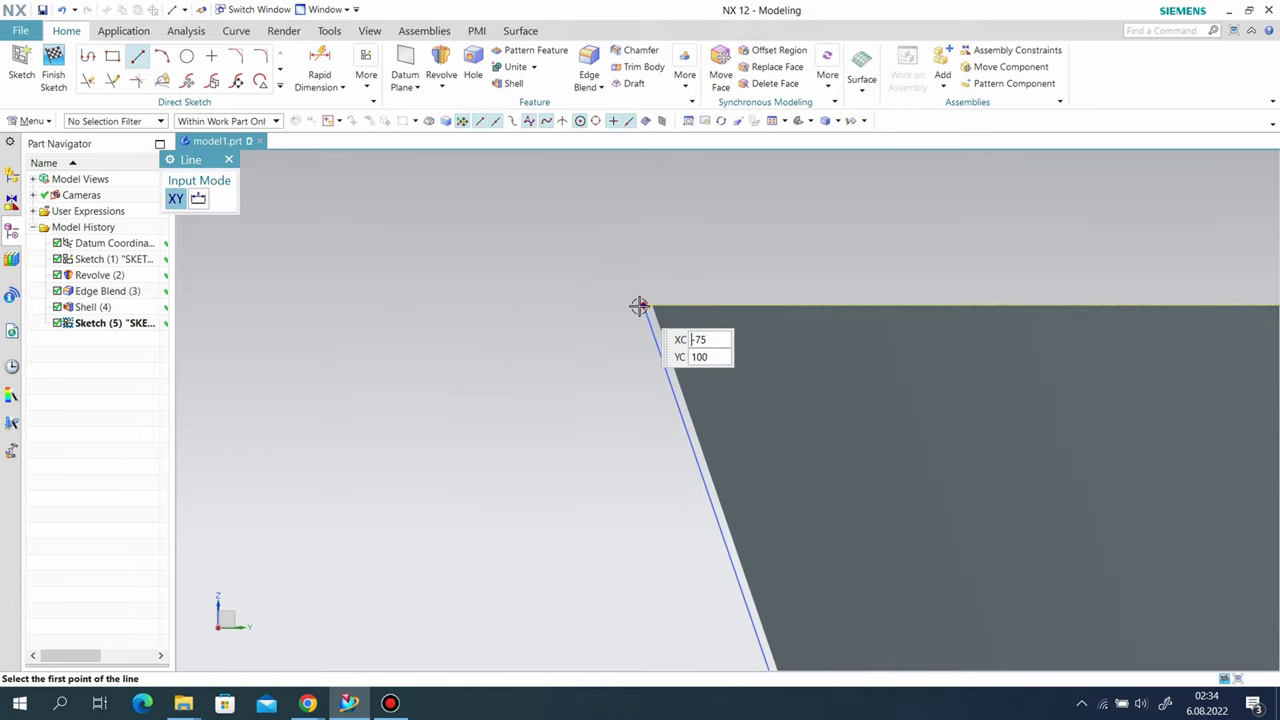
left_click(643, 307)
type("0.4")
key("Return")
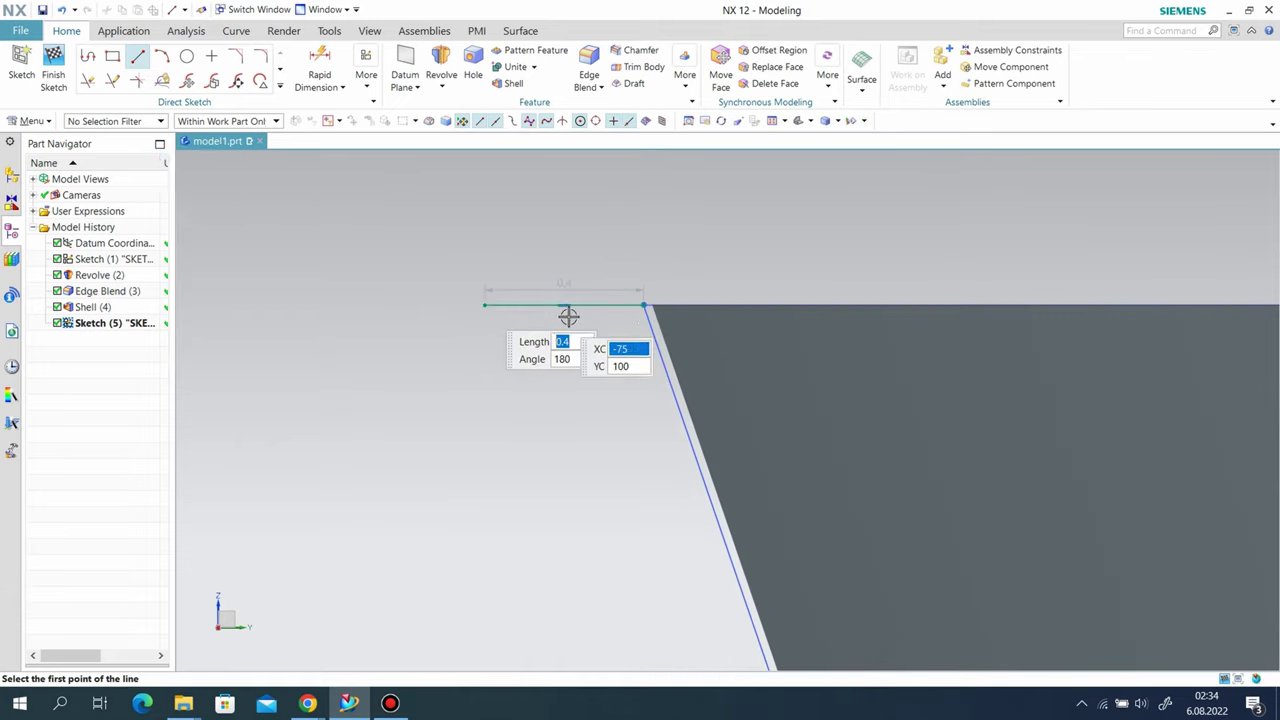
right_click(403, 203)
left_click(439, 238)
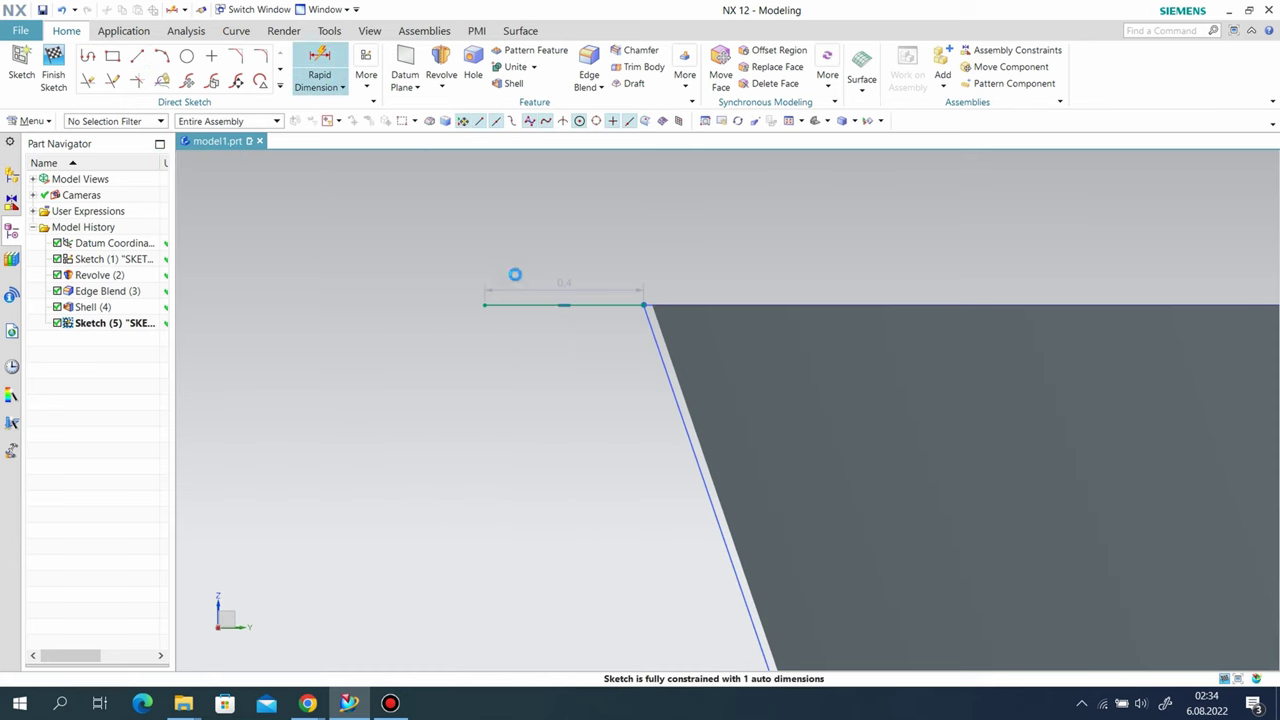
Step: Dimension the top line's width to 1.3
left_click(514, 305)
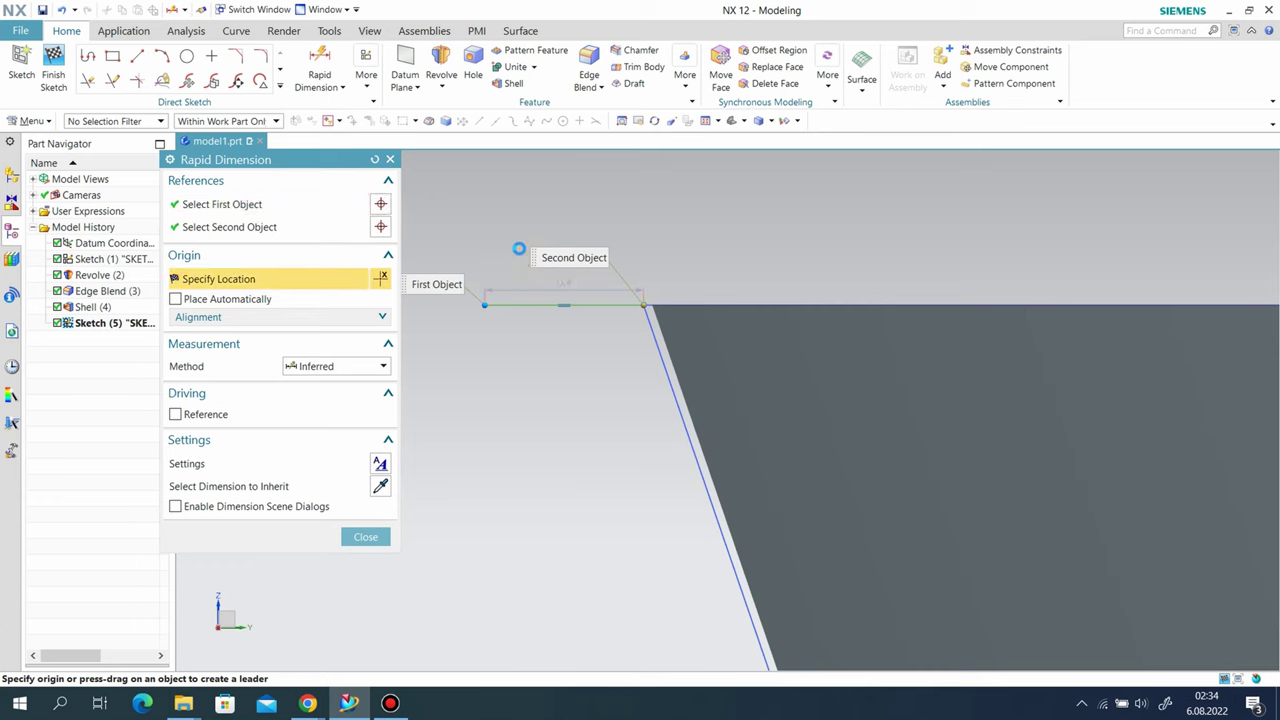
left_click(519, 249)
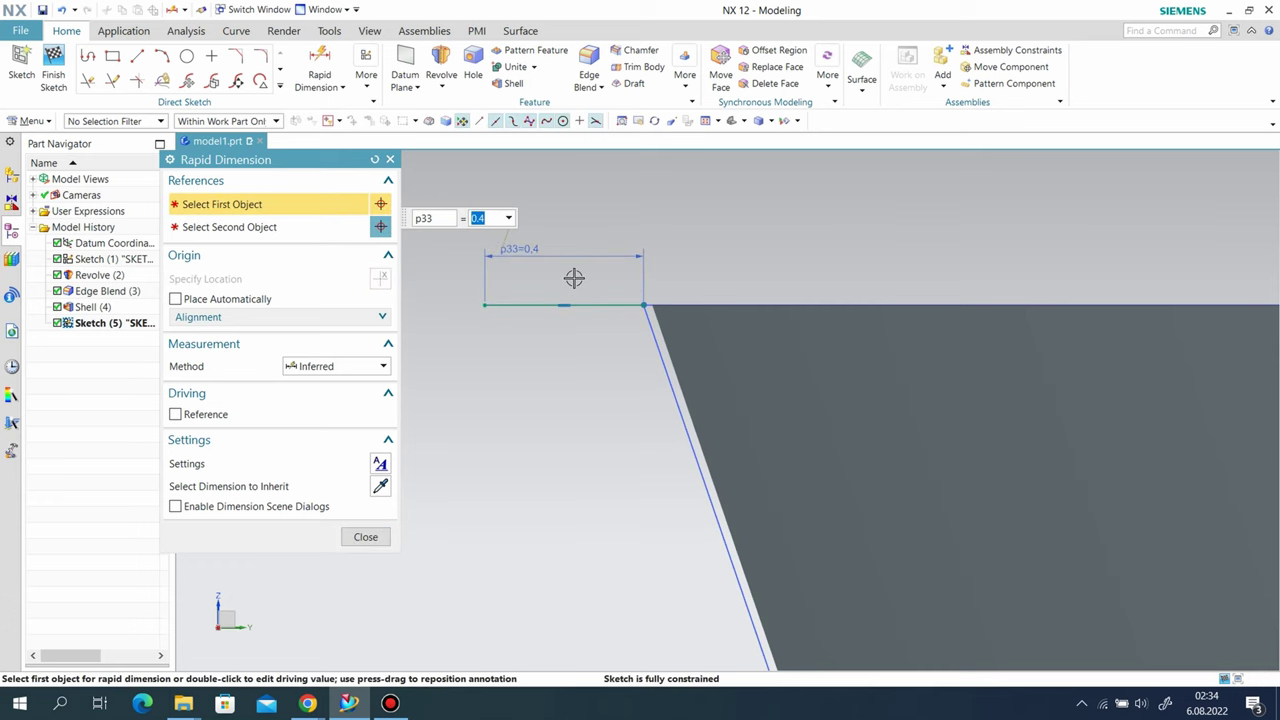
type(",3")
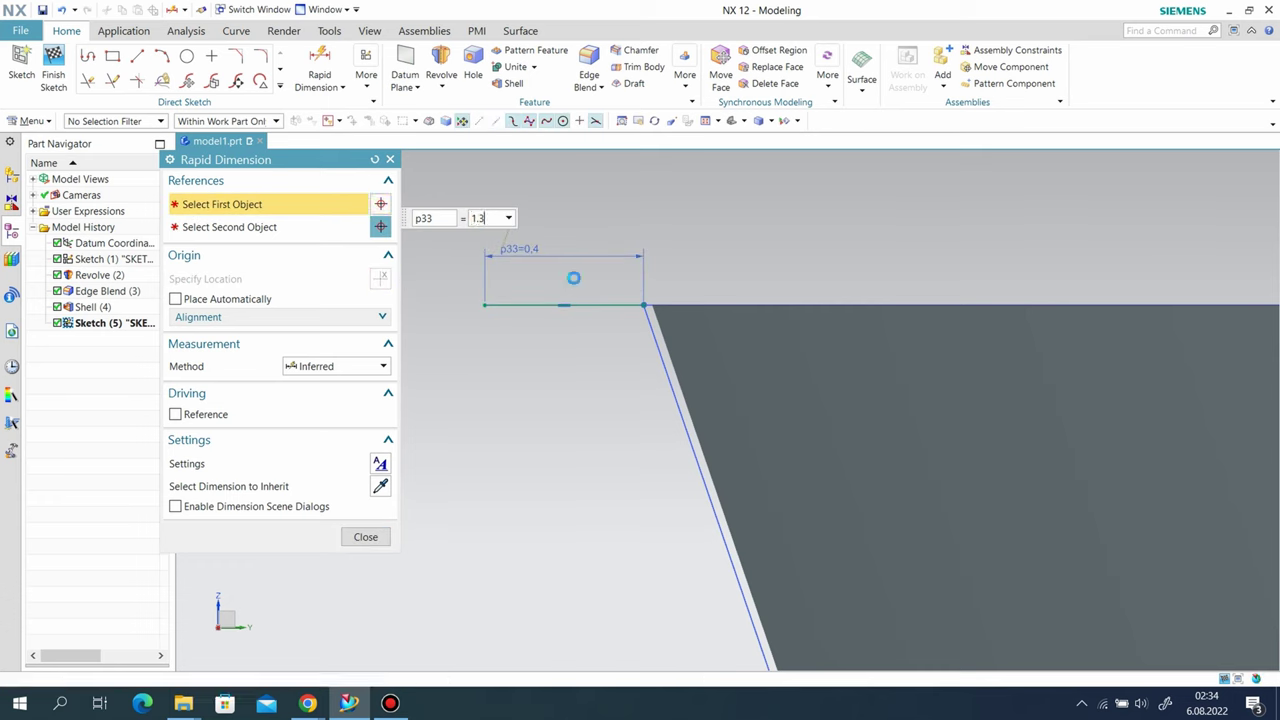
key("Return")
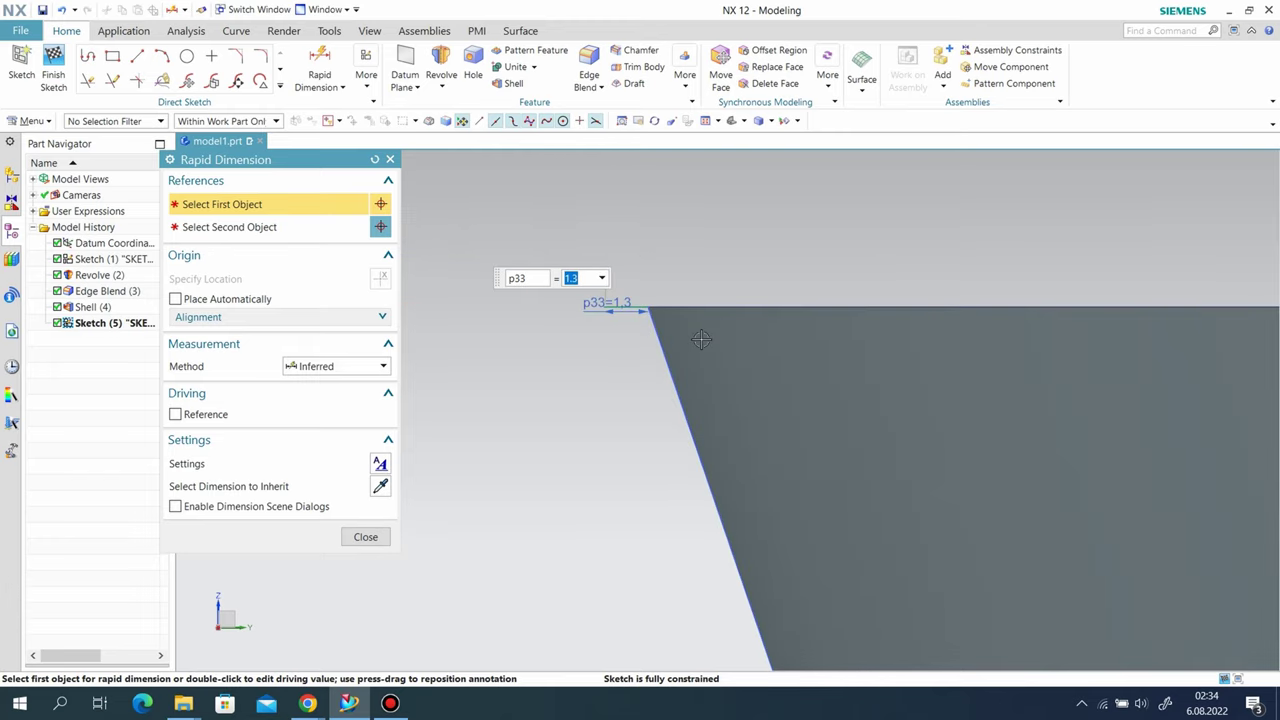
left_click(365, 537)
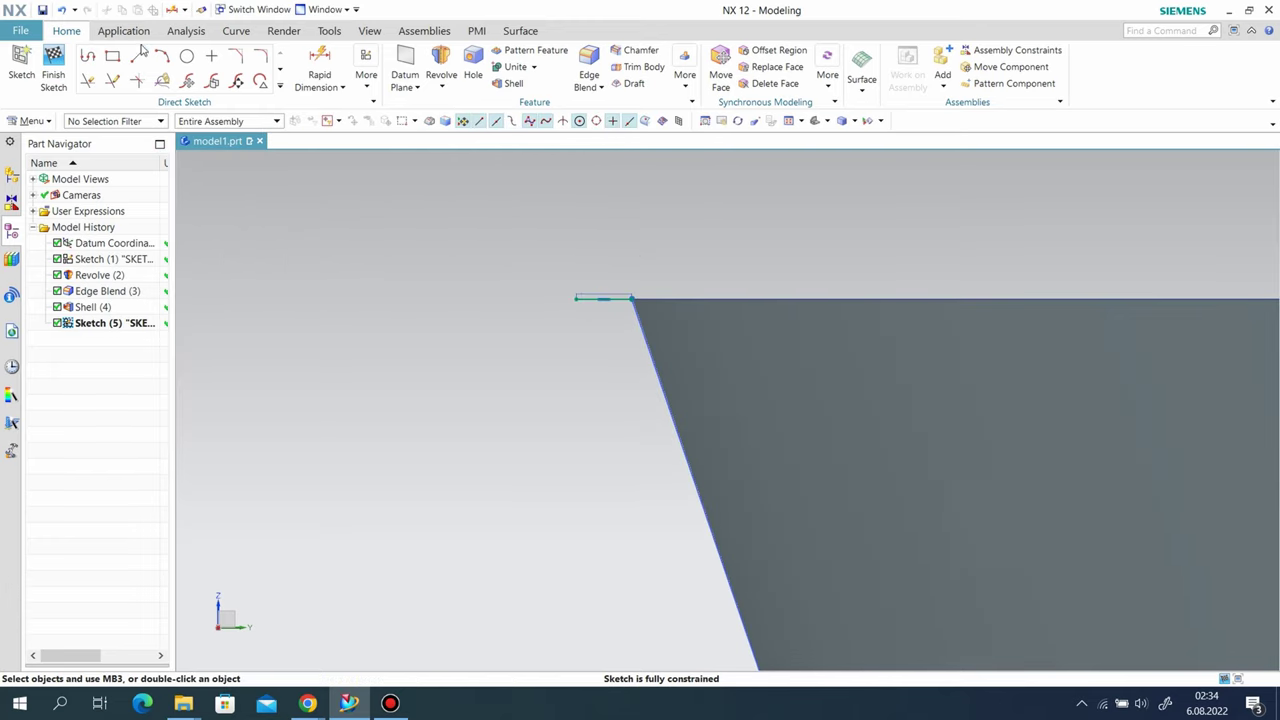
Step: Draw the slanted outer line, a line along the pot wall, and a bottom line closing the profile
left_click(139, 55)
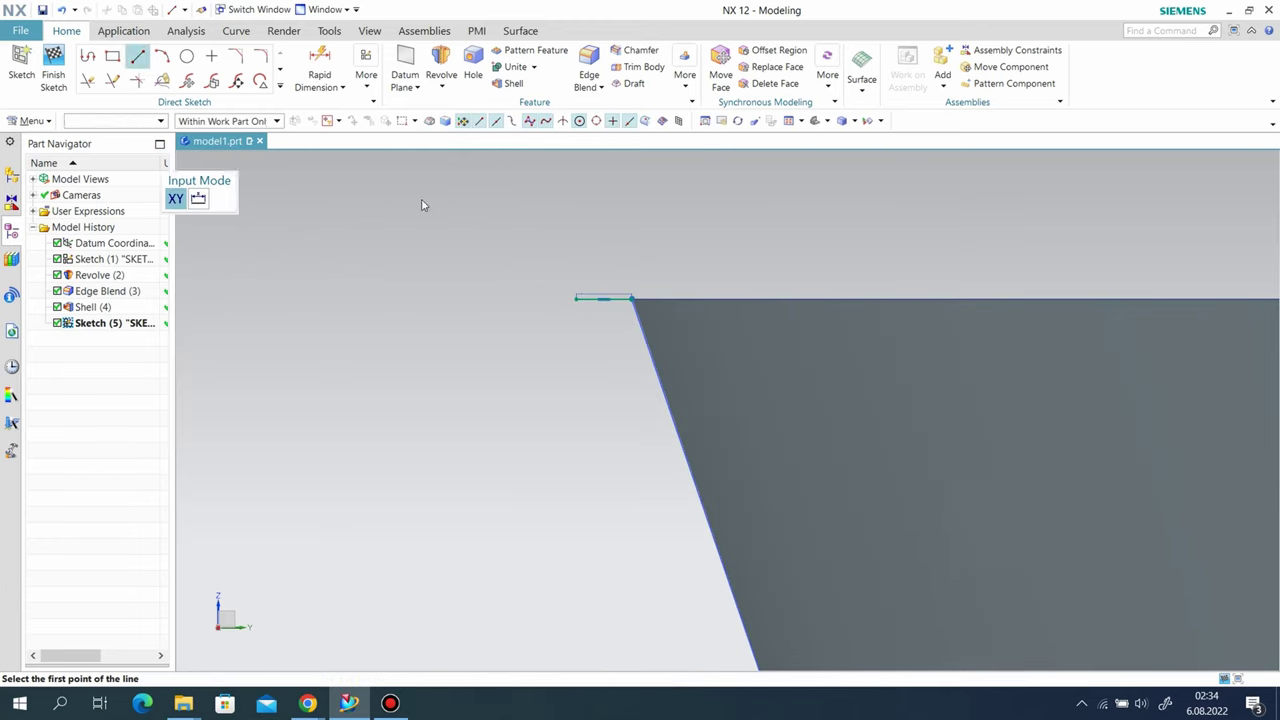
left_click(574, 300)
left_click(625, 441)
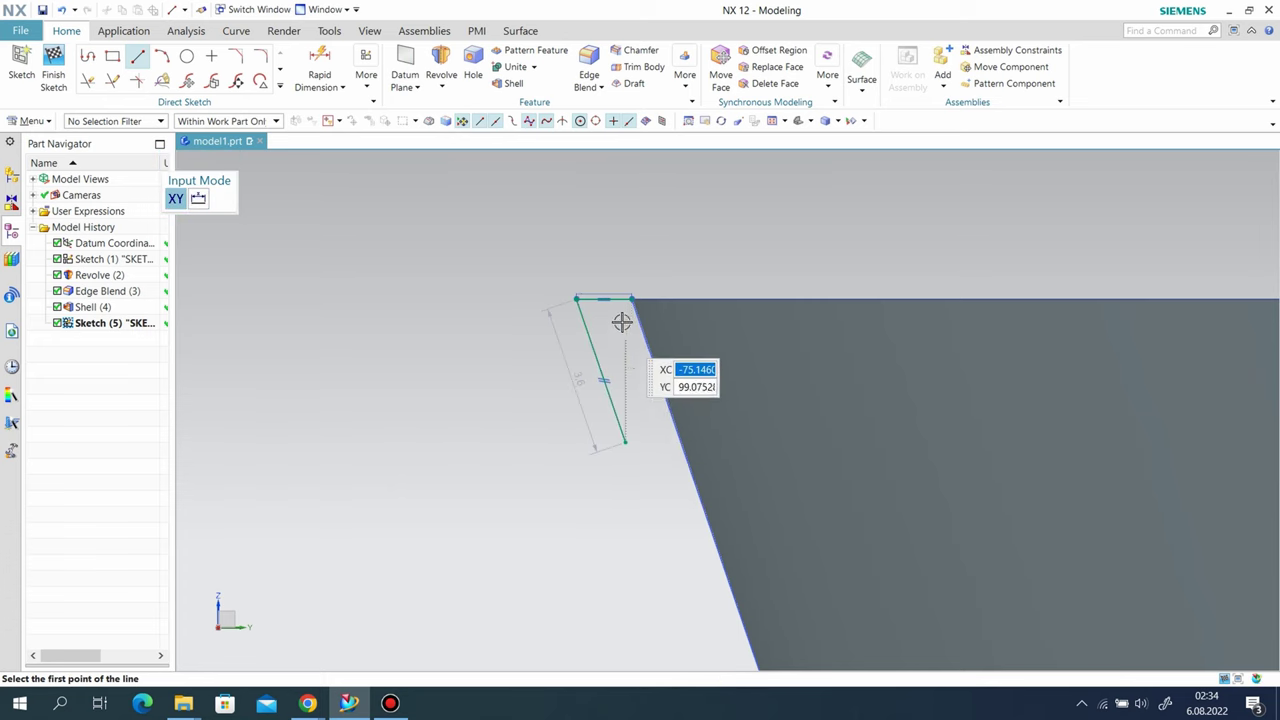
left_click(666, 397)
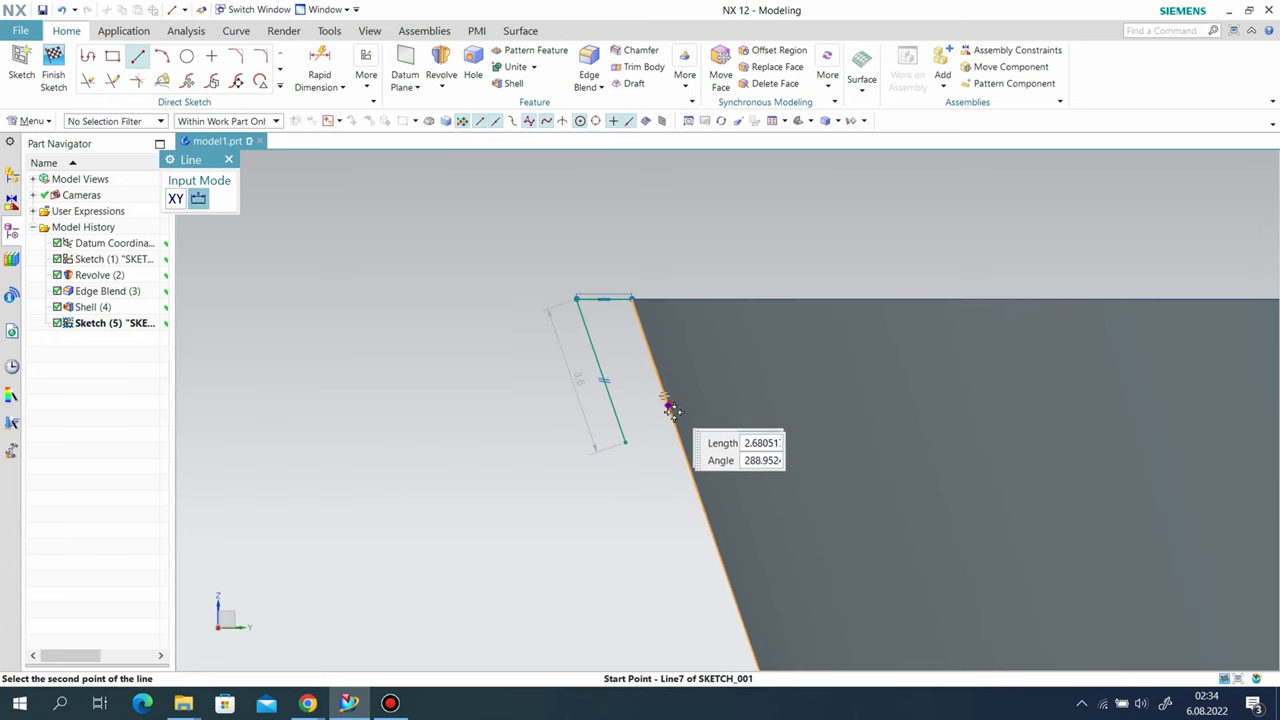
left_click(676, 433)
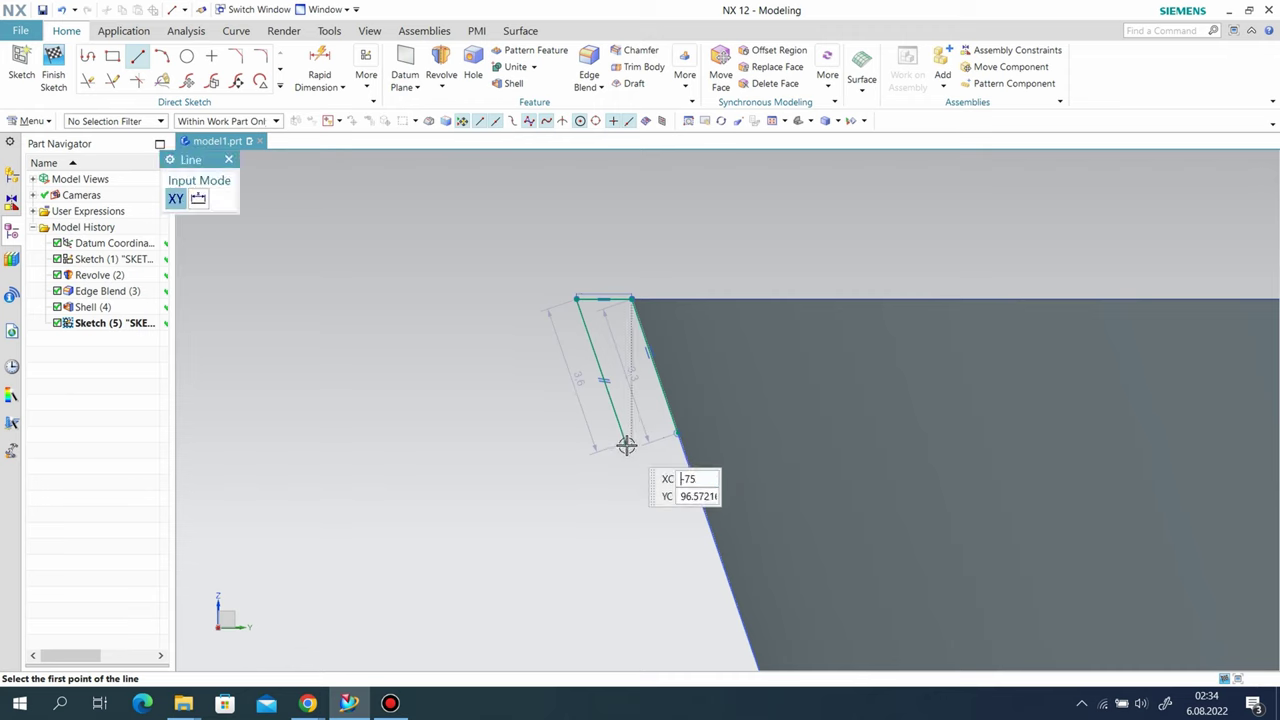
left_click(625, 441)
left_click(672, 434)
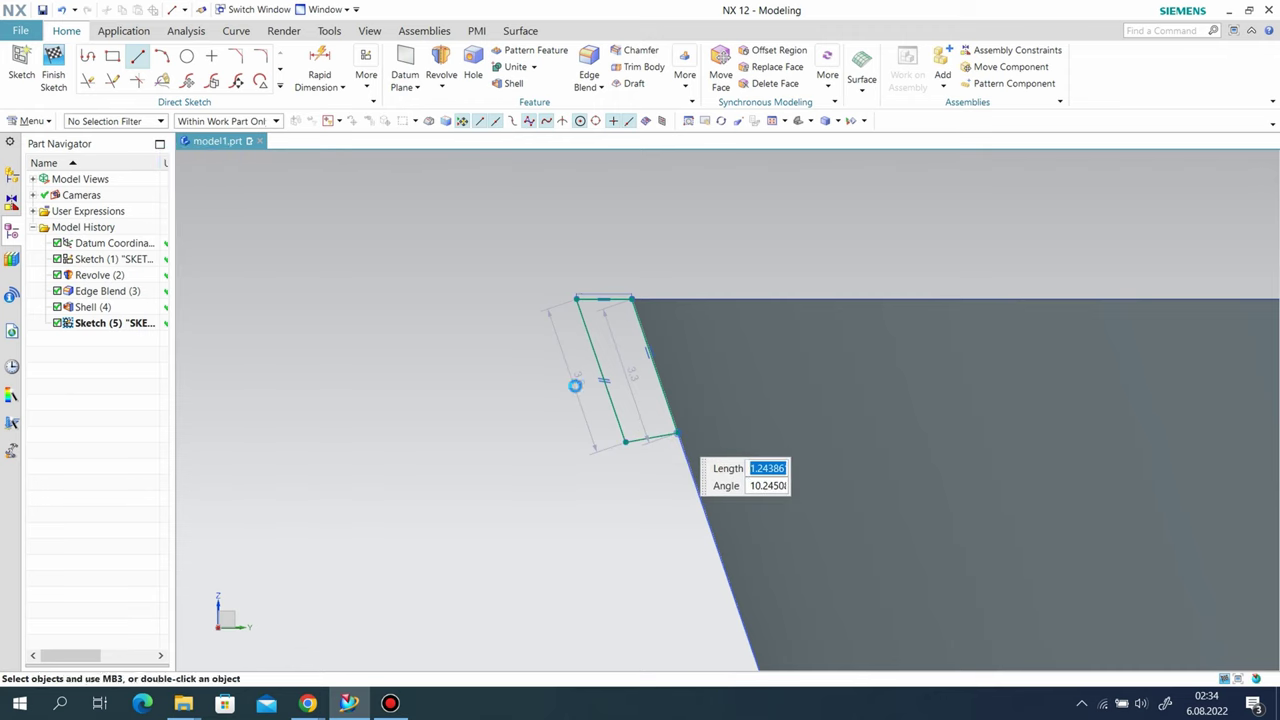
right_click(489, 357)
left_click(544, 58)
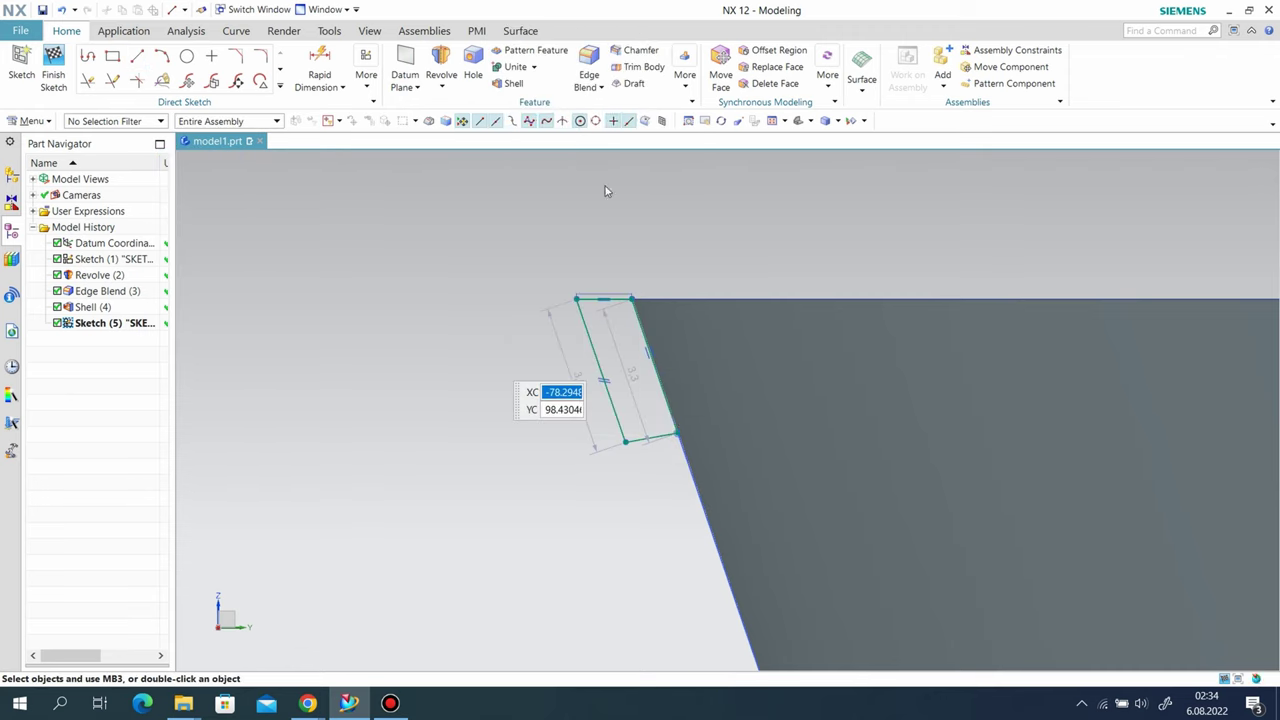
Step: Make the bottom line horizontal, set the profile height to 5, and finish the sketch
right_click(609, 443)
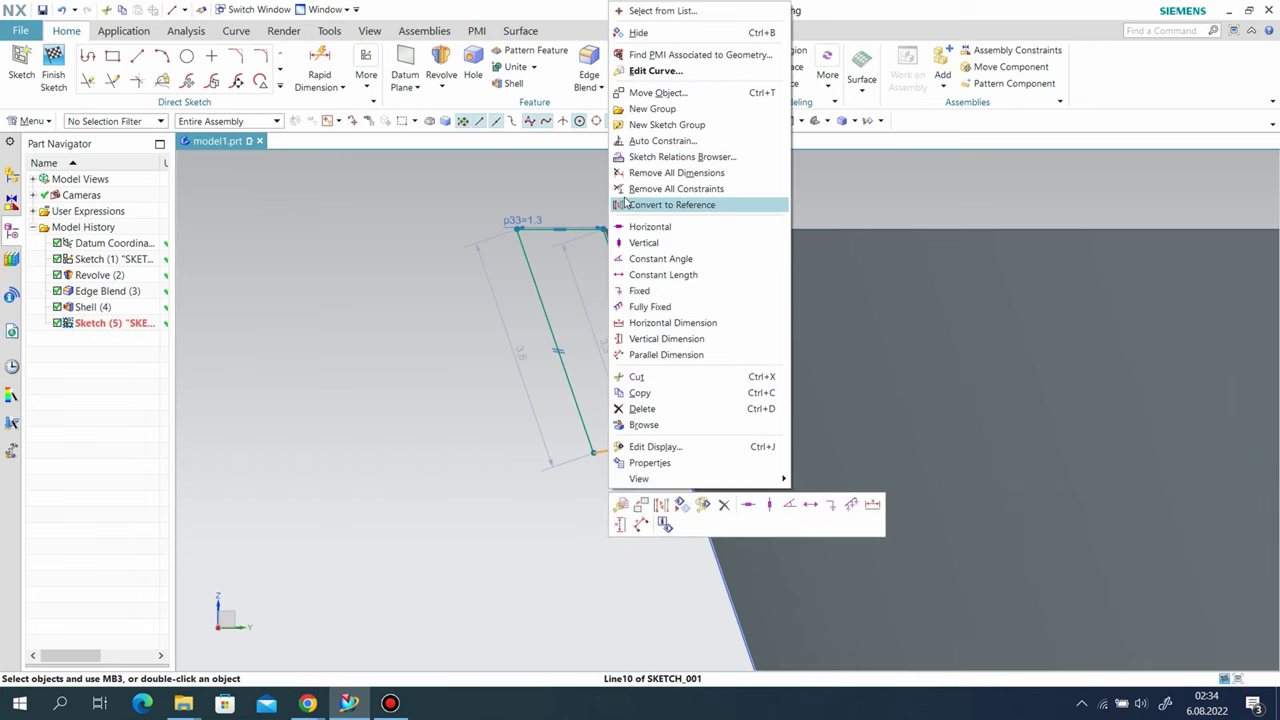
left_click(647, 226)
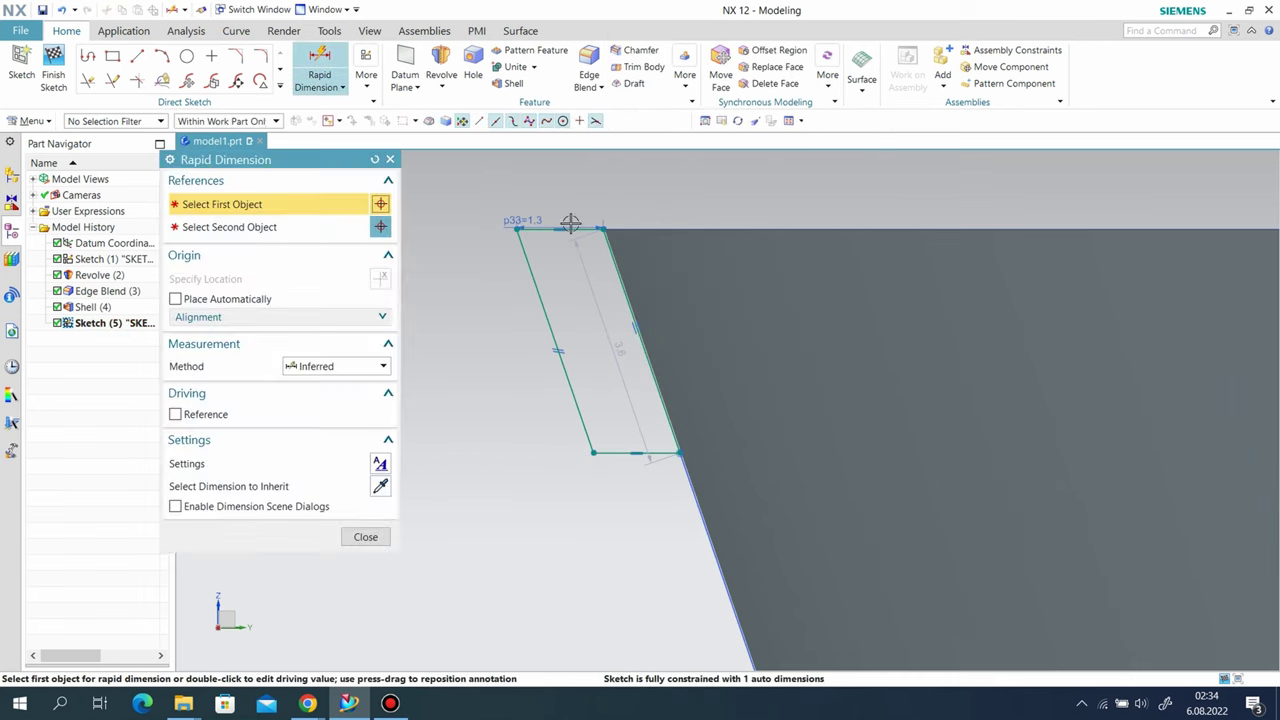
left_click(571, 226)
left_click(616, 449)
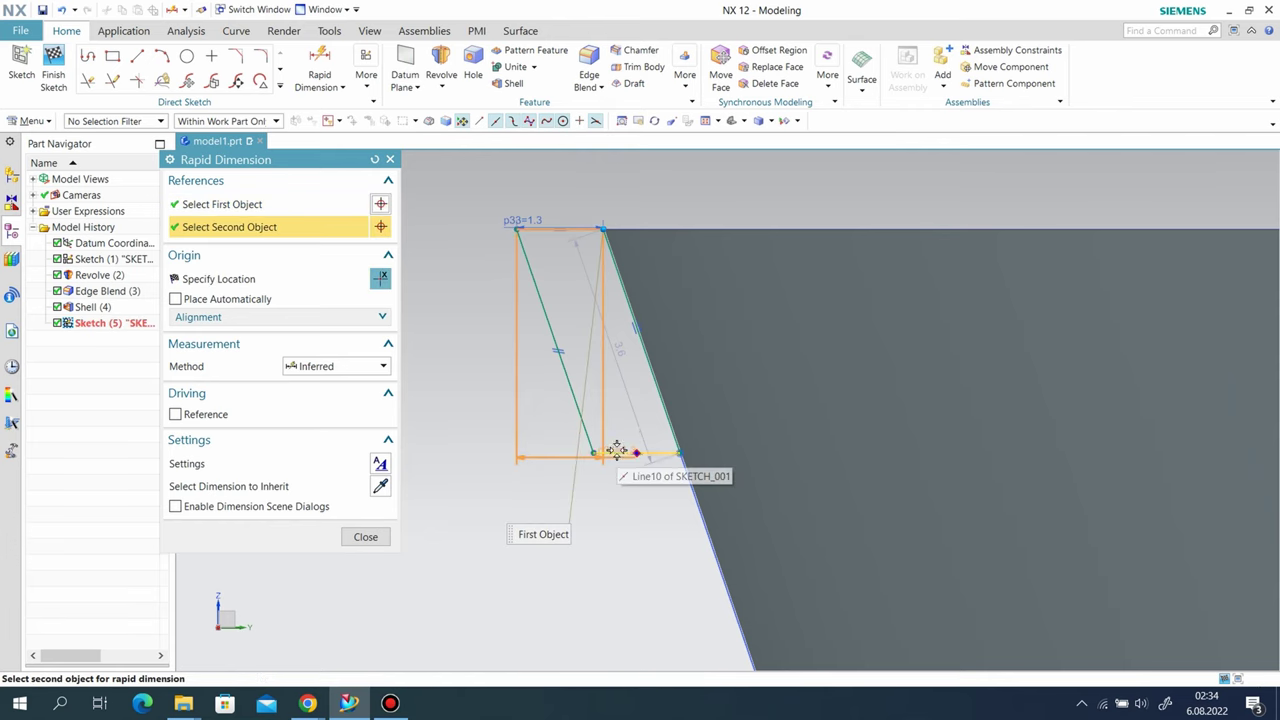
left_click(460, 337)
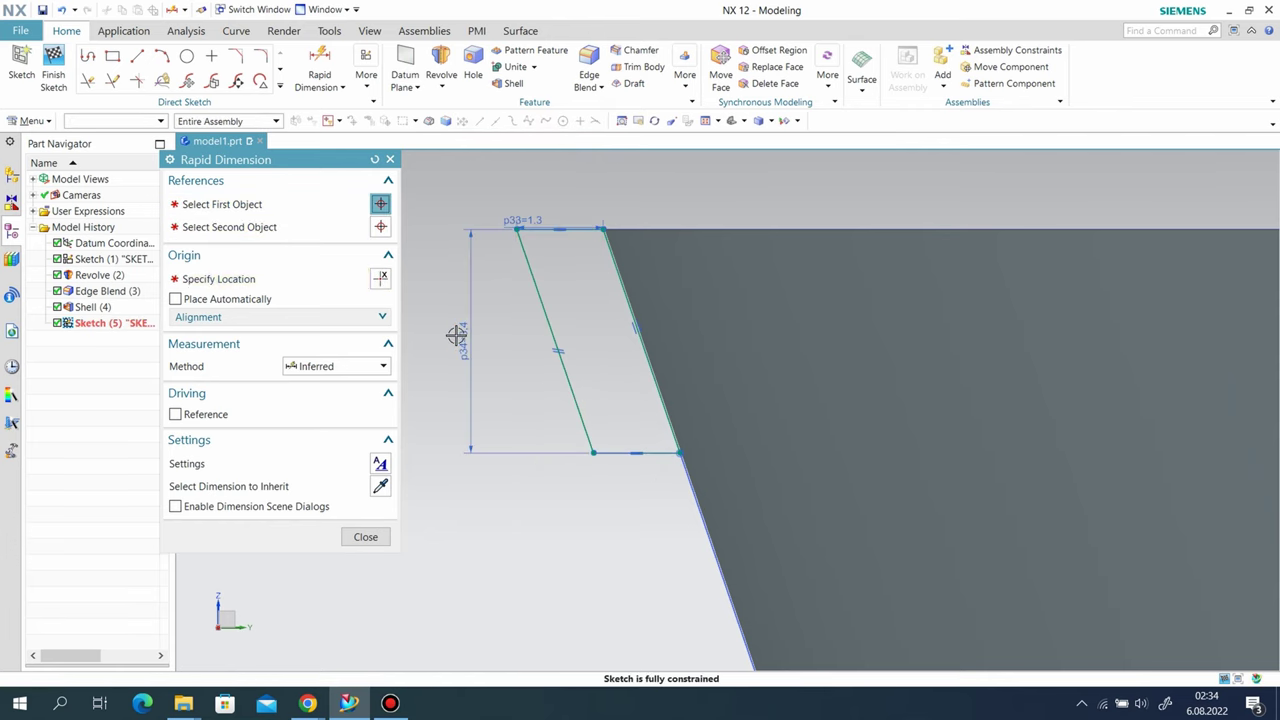
type("5")
key("Return")
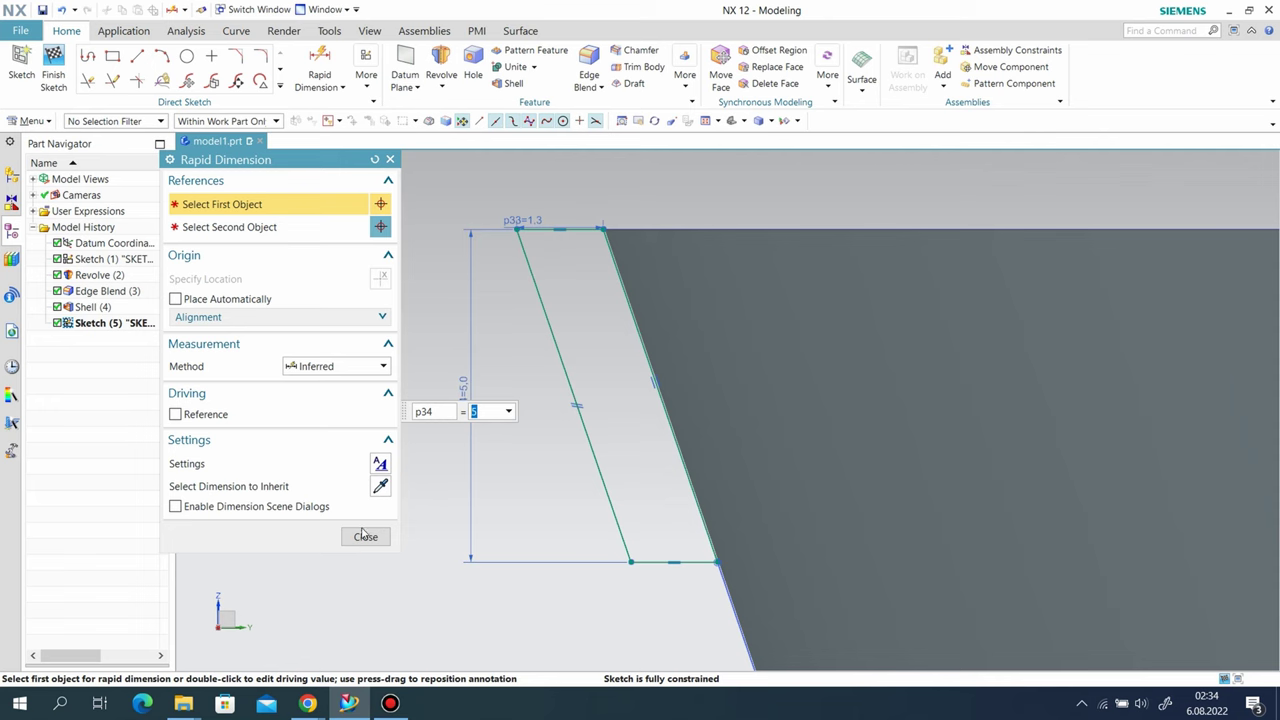
left_click(365, 536)
left_click(55, 68)
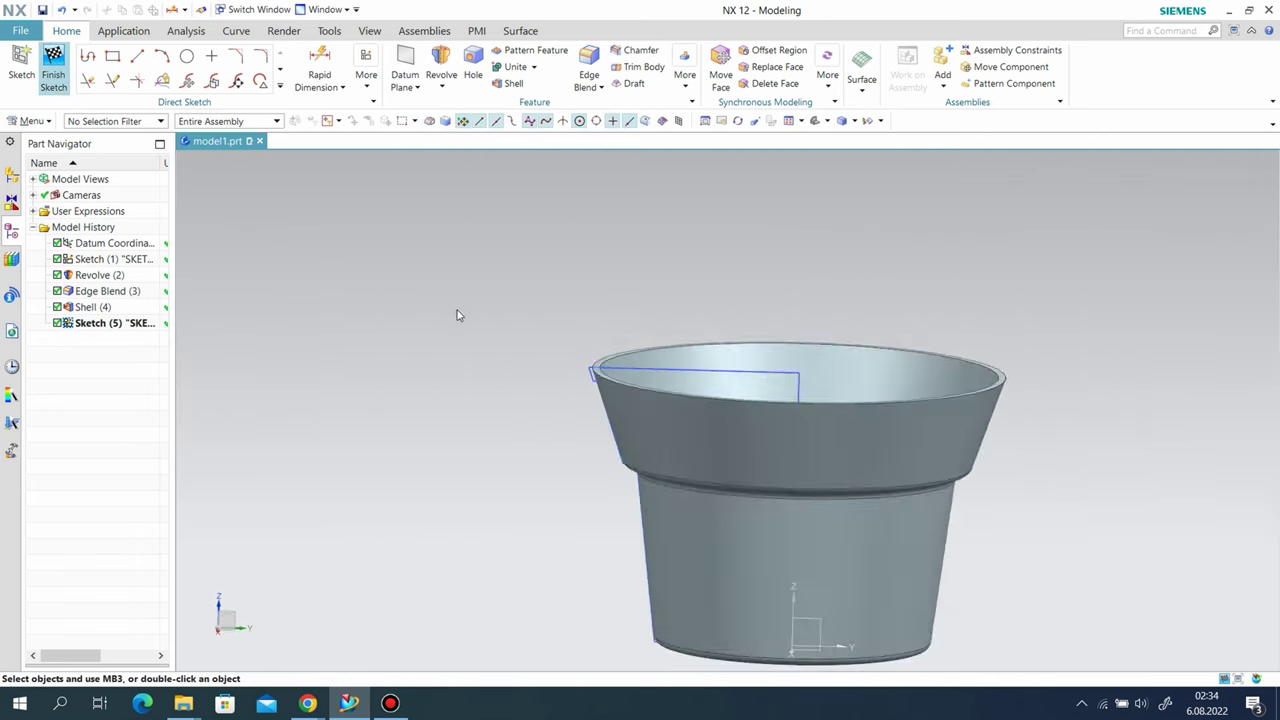
Step: Hide the first sketch, then revolve the rim profile 360° about the bottom circle's centre, uniting it with the body
right_click(673, 386)
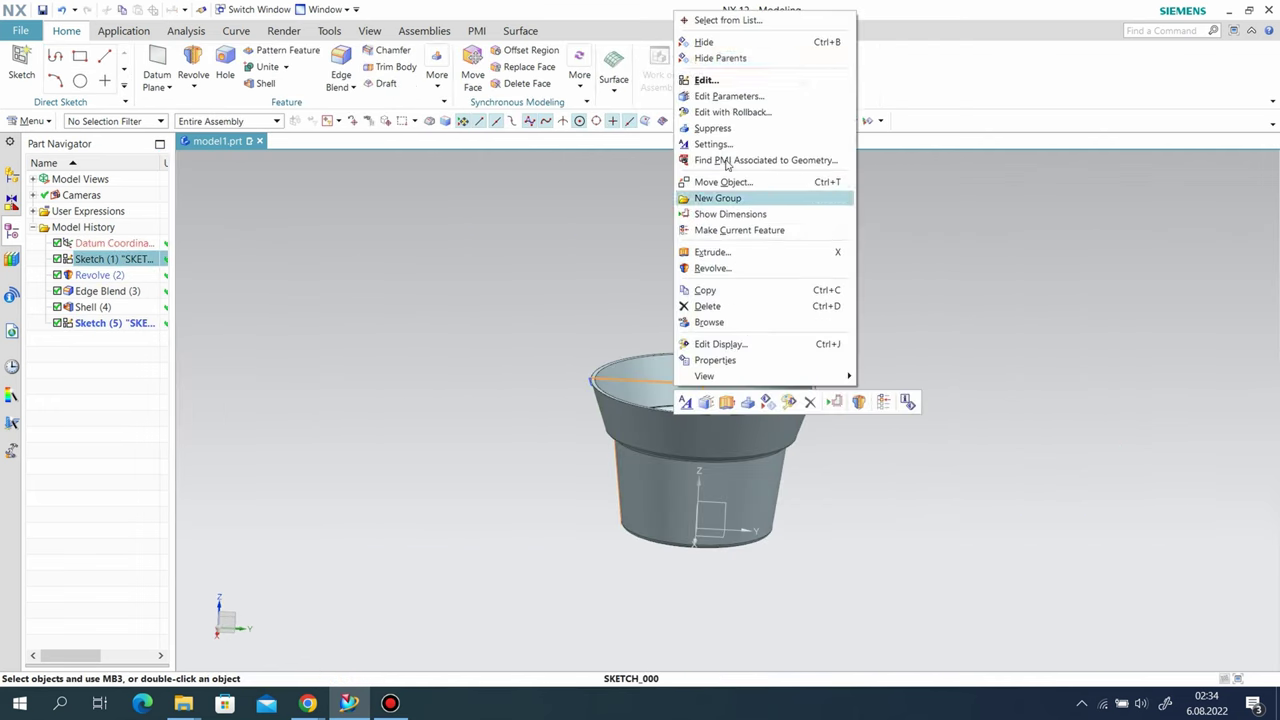
left_click(730, 59)
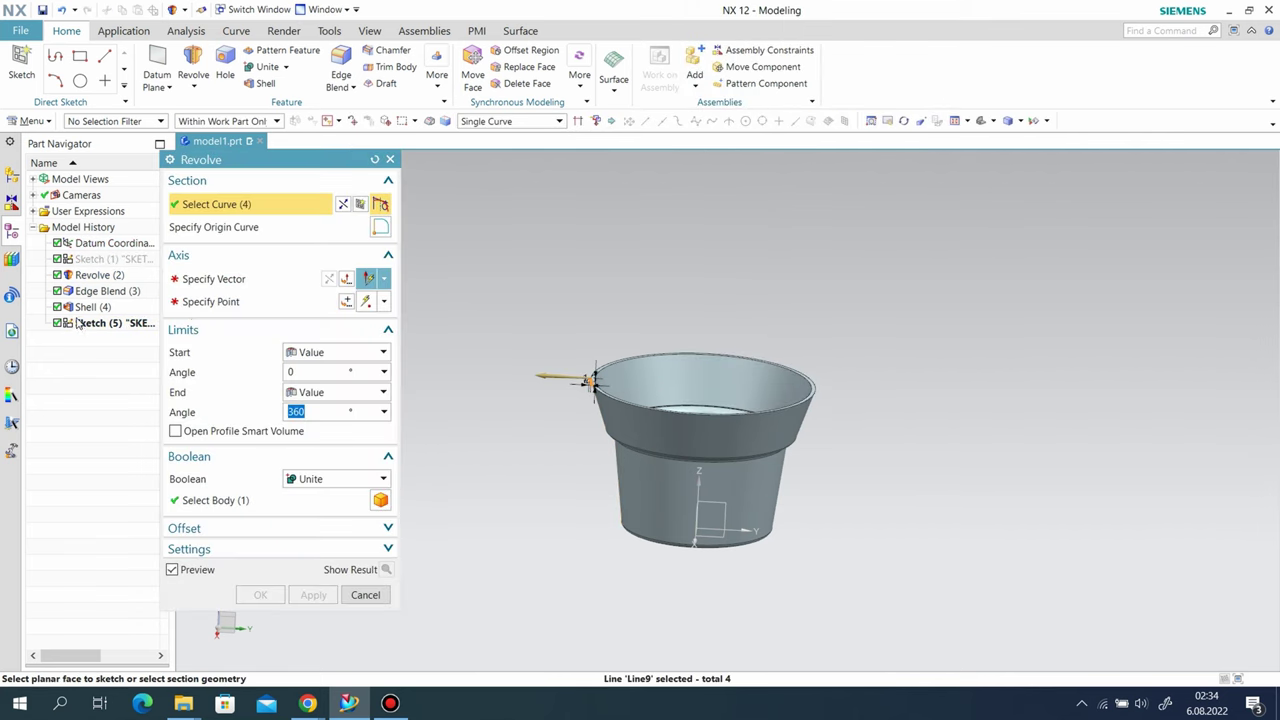
left_click(230, 289)
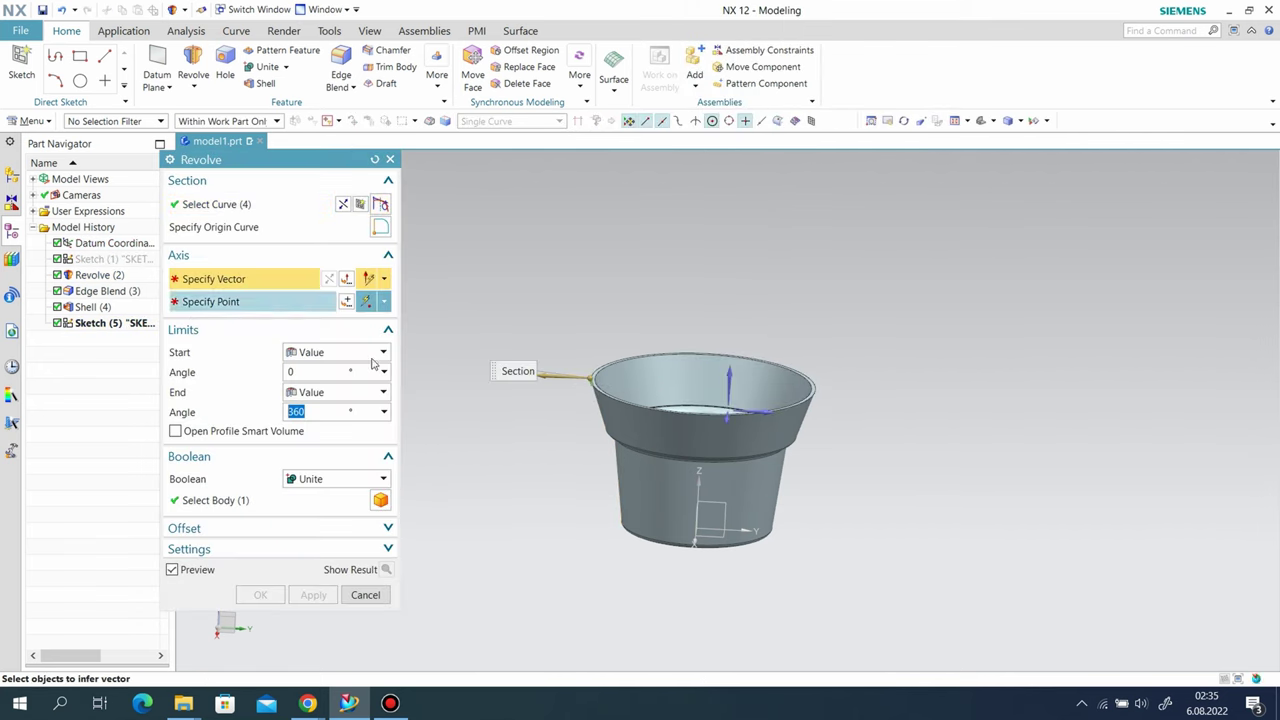
left_click(726, 372)
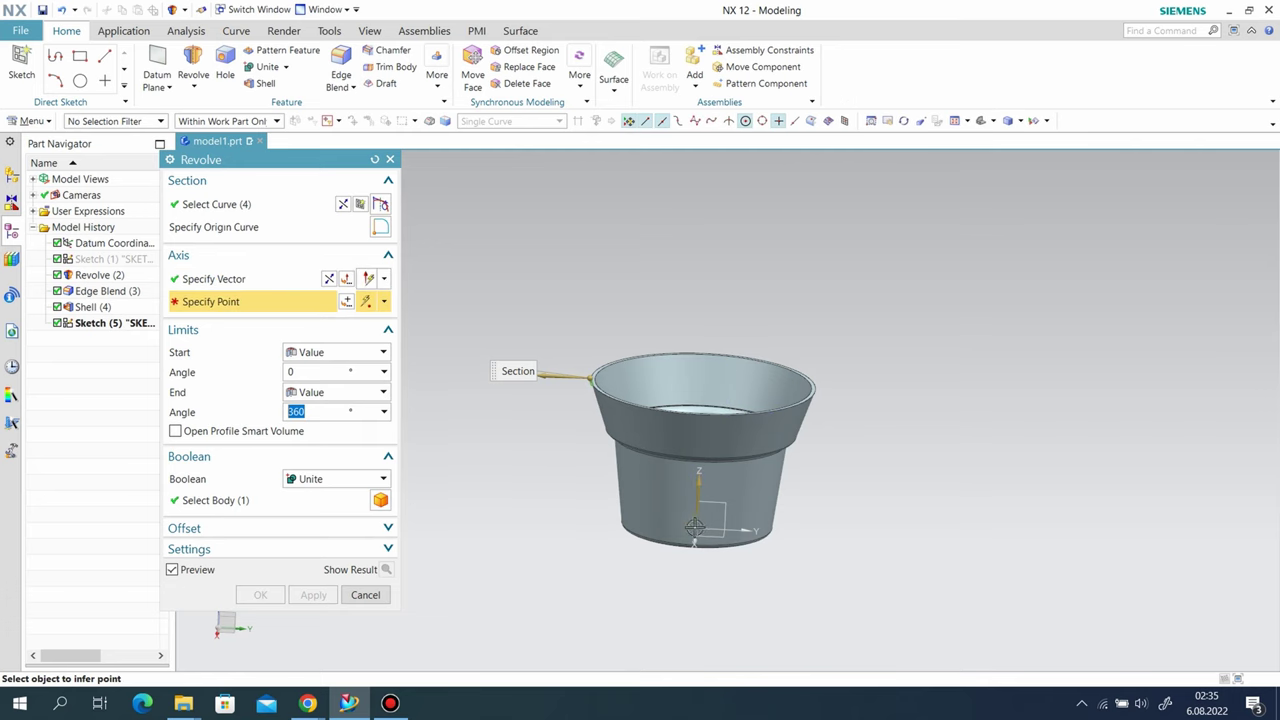
middle_click_drag(756, 497, 734, 449)
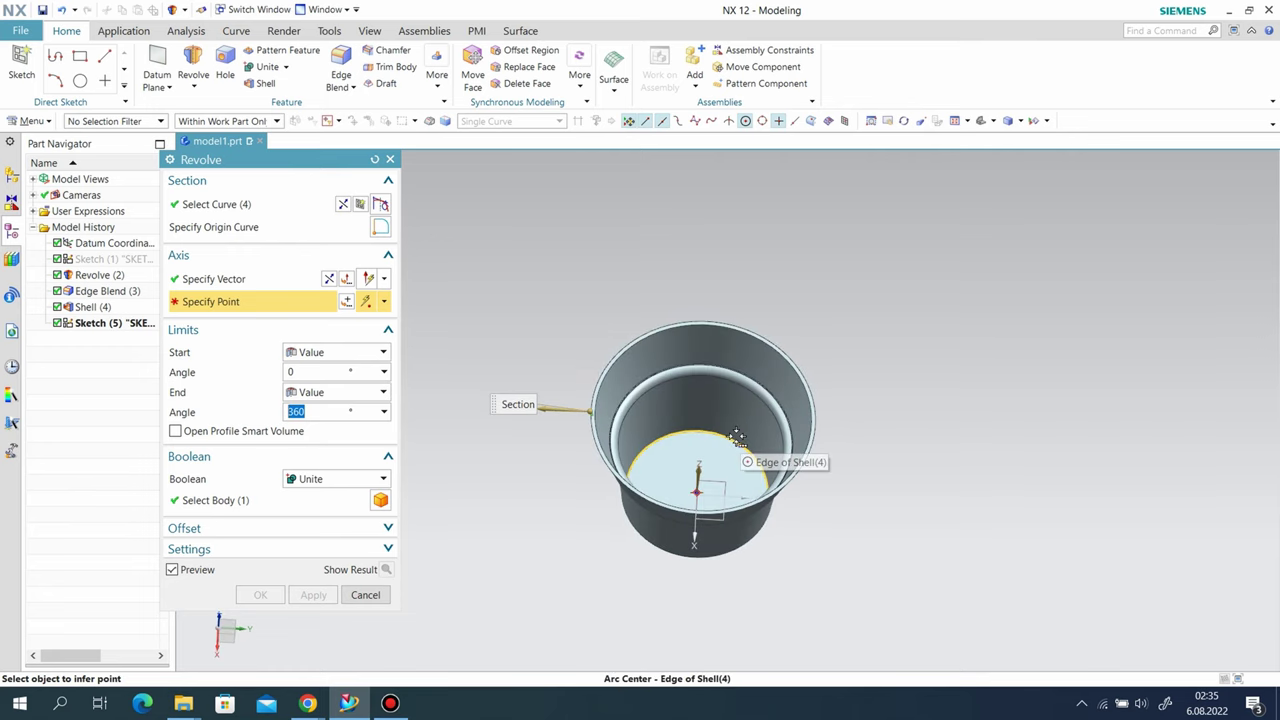
left_click(736, 436)
left_click(813, 481)
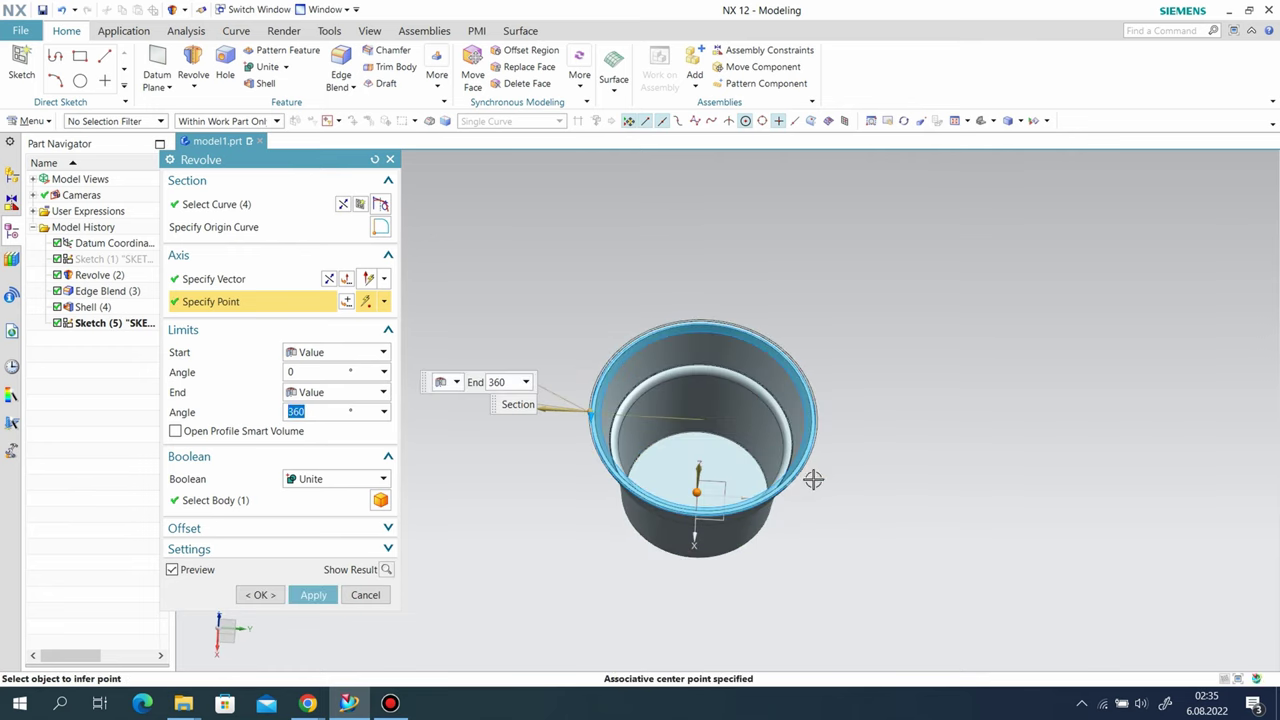
middle_click_drag(823, 497, 810, 410)
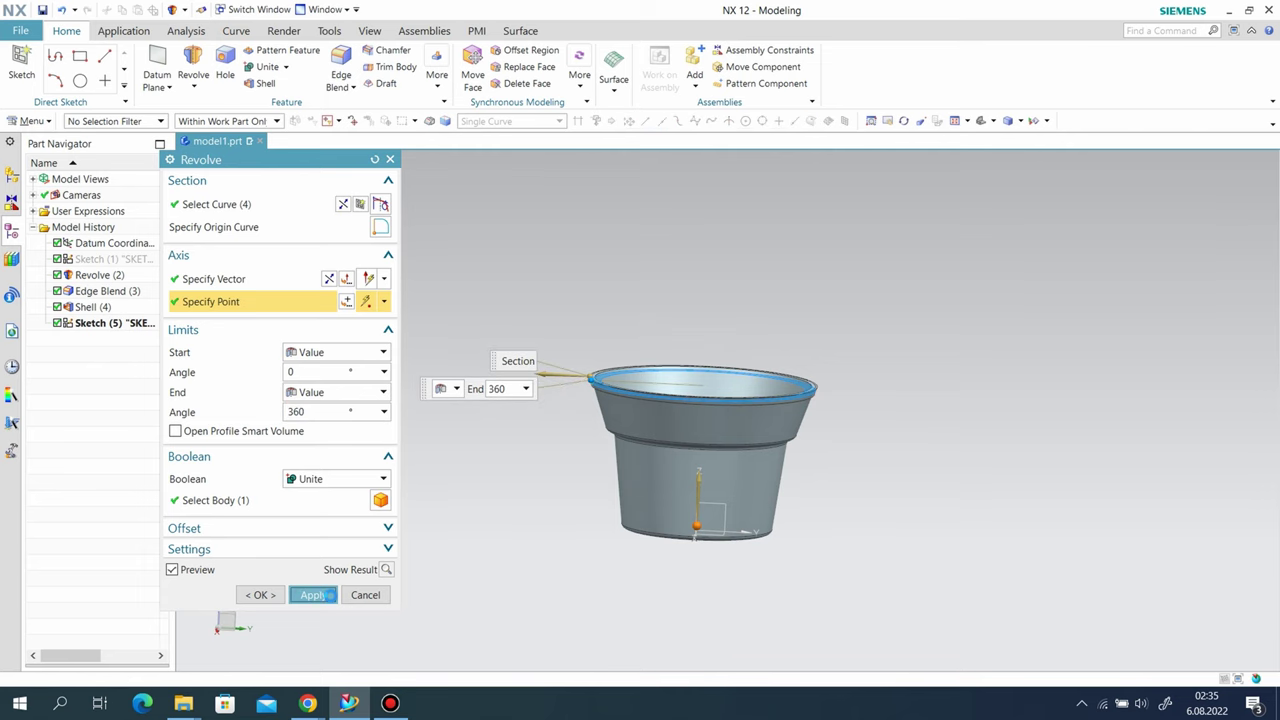
left_click(313, 595)
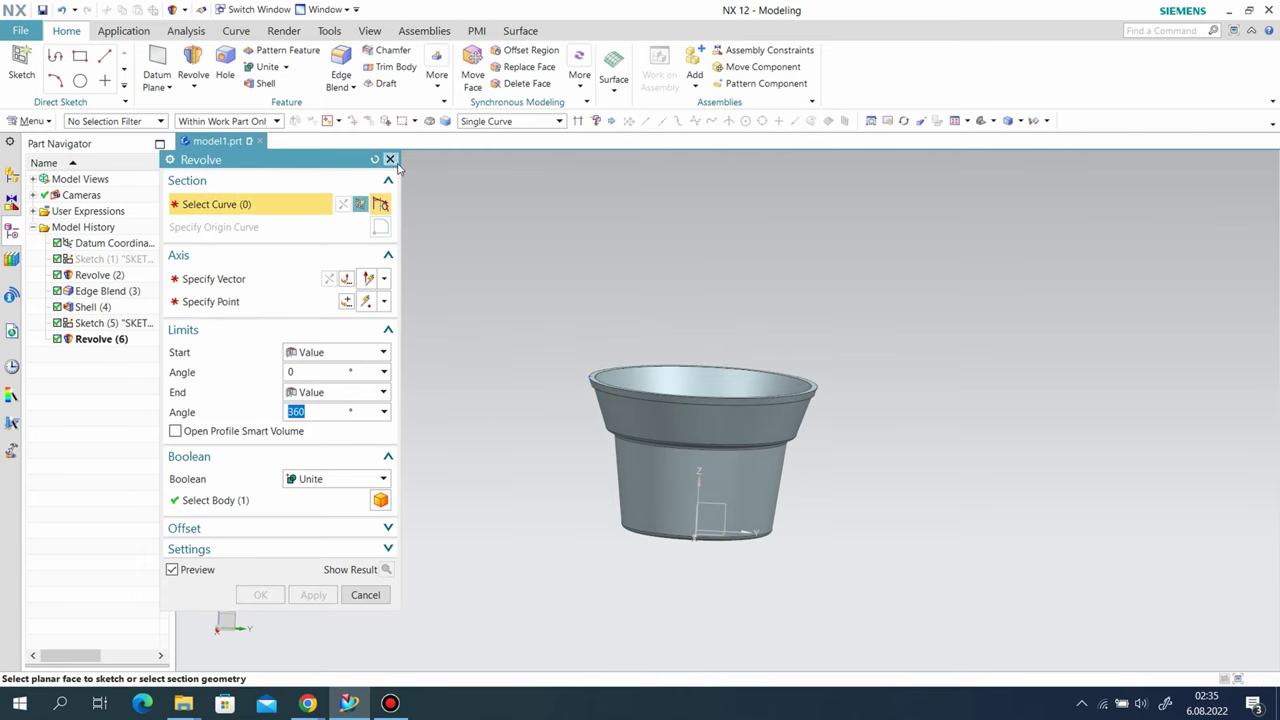
left_click(390, 160)
Step: Hide the rim profile sketch, Sketch (5)
scroll(515, 310, "down", 3)
scroll(540, 312, "down", 2)
scroll(545, 313, "down", 2)
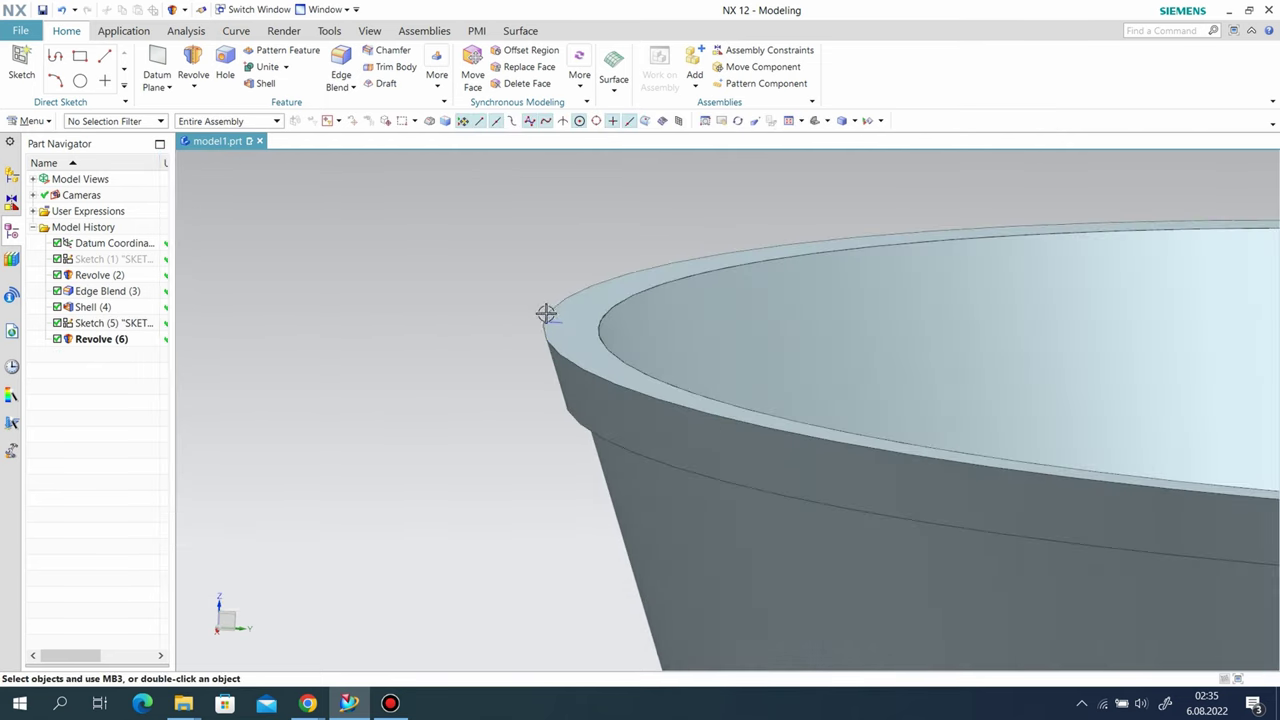
right_click(547, 319)
left_click(575, 327)
scroll(380, 223, "up", 3)
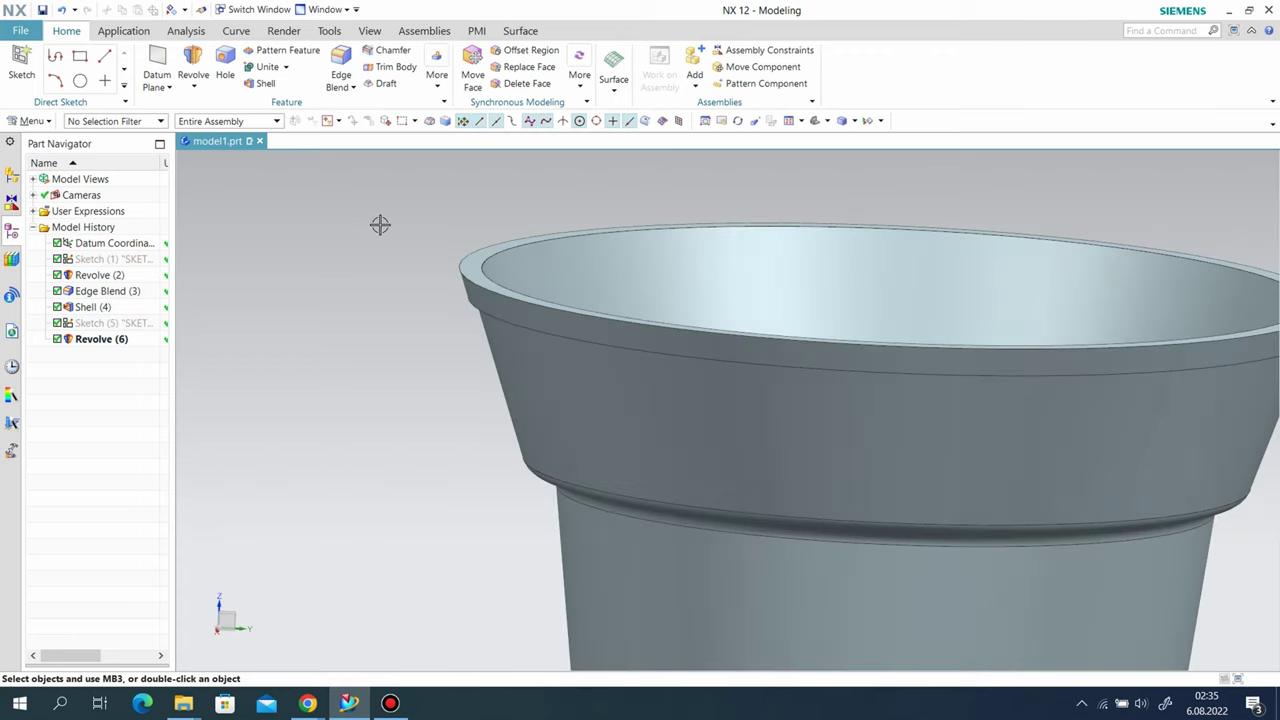
scroll(362, 250, "up", 2)
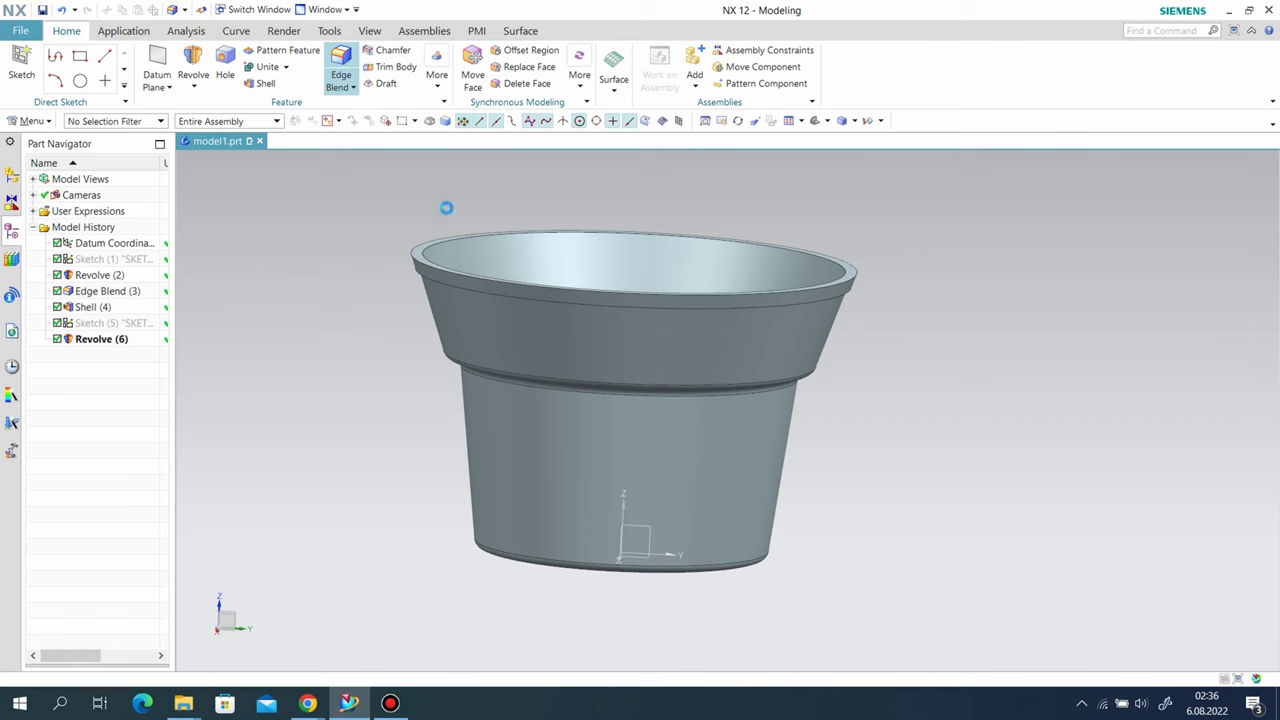
Step: Round the lip's top edge with a 0.75 mm edge blend
middle_click_drag(571, 358, 573, 326)
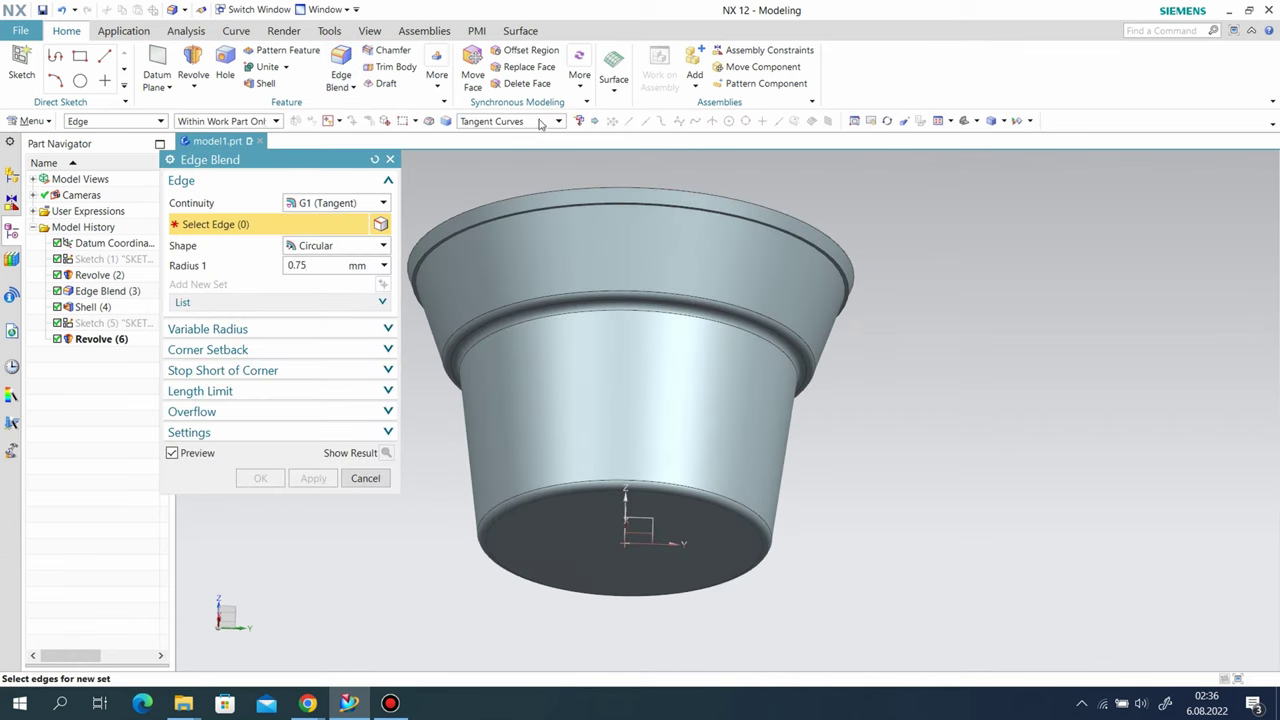
scroll(470, 165, "up", 1)
scroll(429, 183, "up", 3)
scroll(508, 329, "up", 2)
left_click(496, 367)
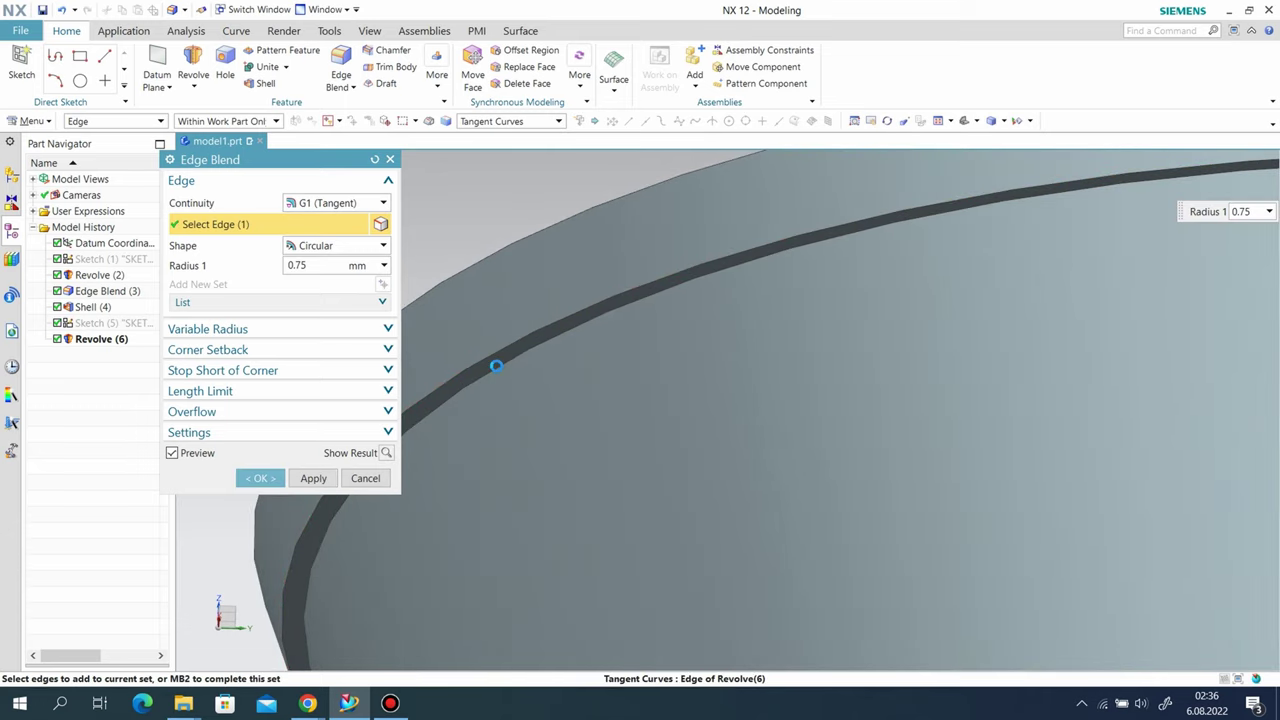
left_click(490, 354)
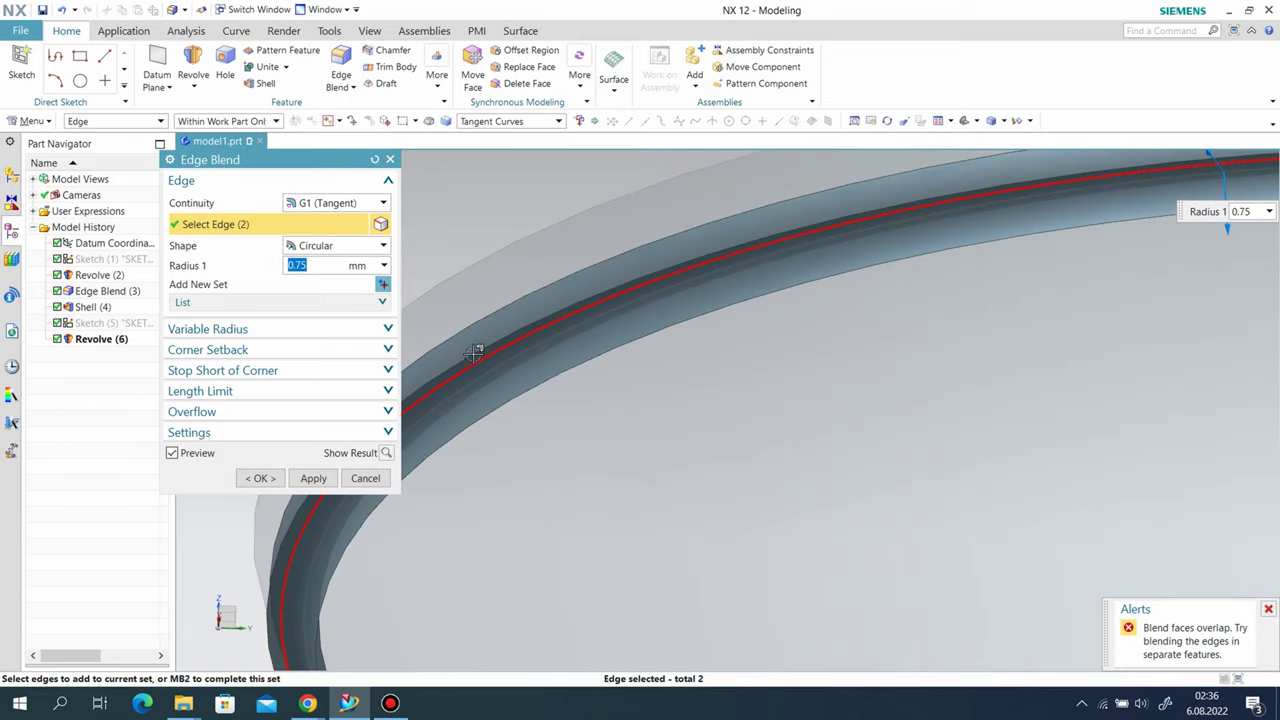
left_click(390, 160)
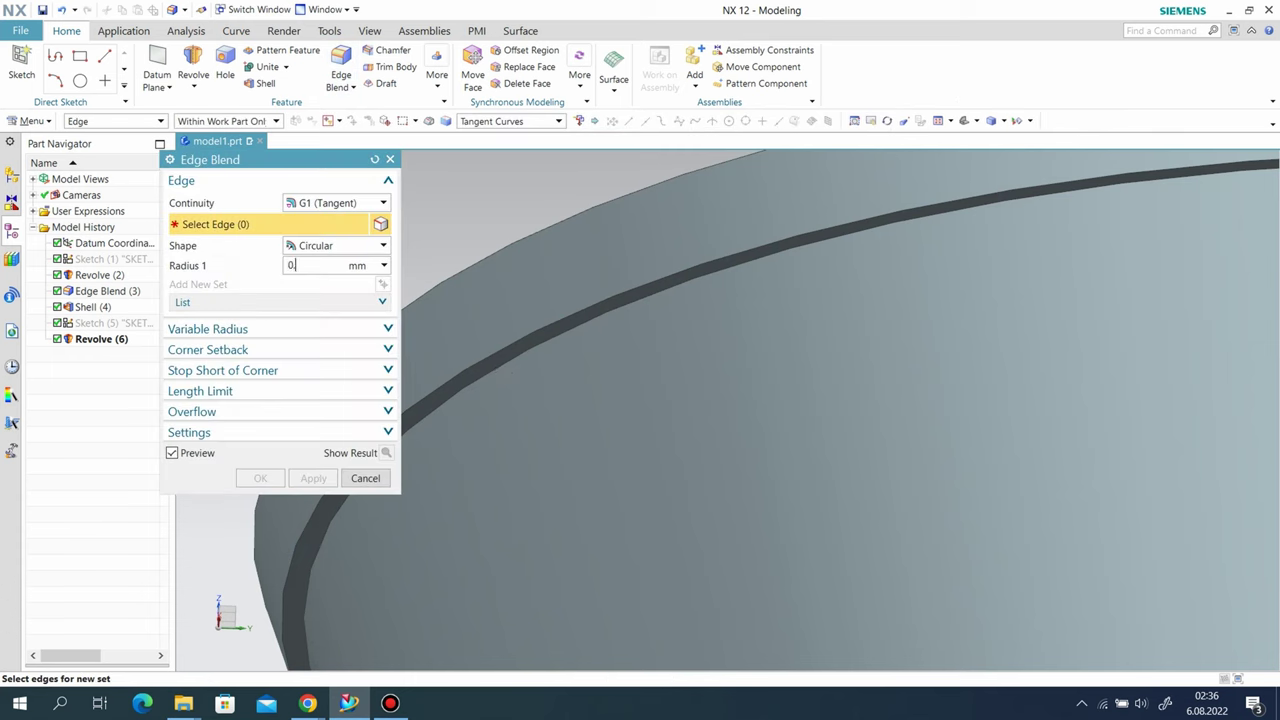
left_click(568, 340)
left_click(260, 478)
scroll(470, 290, "down", 3)
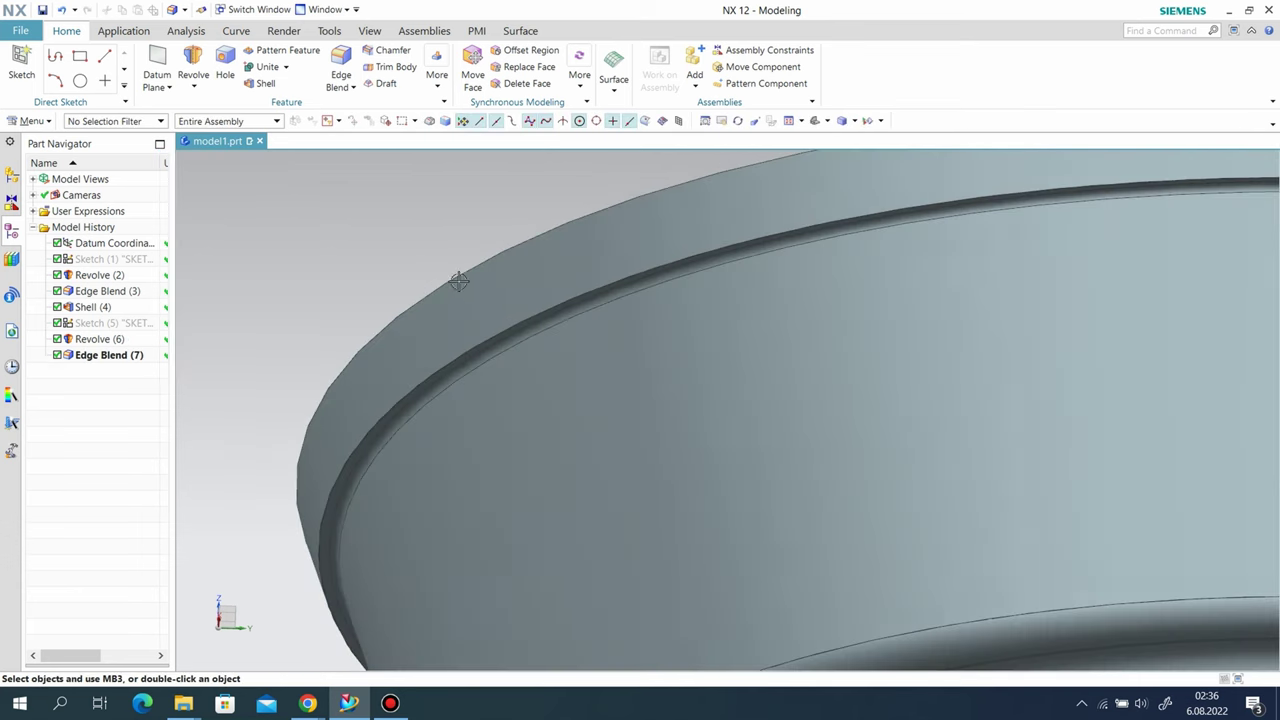
scroll(394, 276, "down", 3)
scroll(480, 280, "down", 2)
Step: On a sketch on the pot's base, draw a small and a larger circle both centred on the origin
middle_click_drag(577, 291, 486, 326)
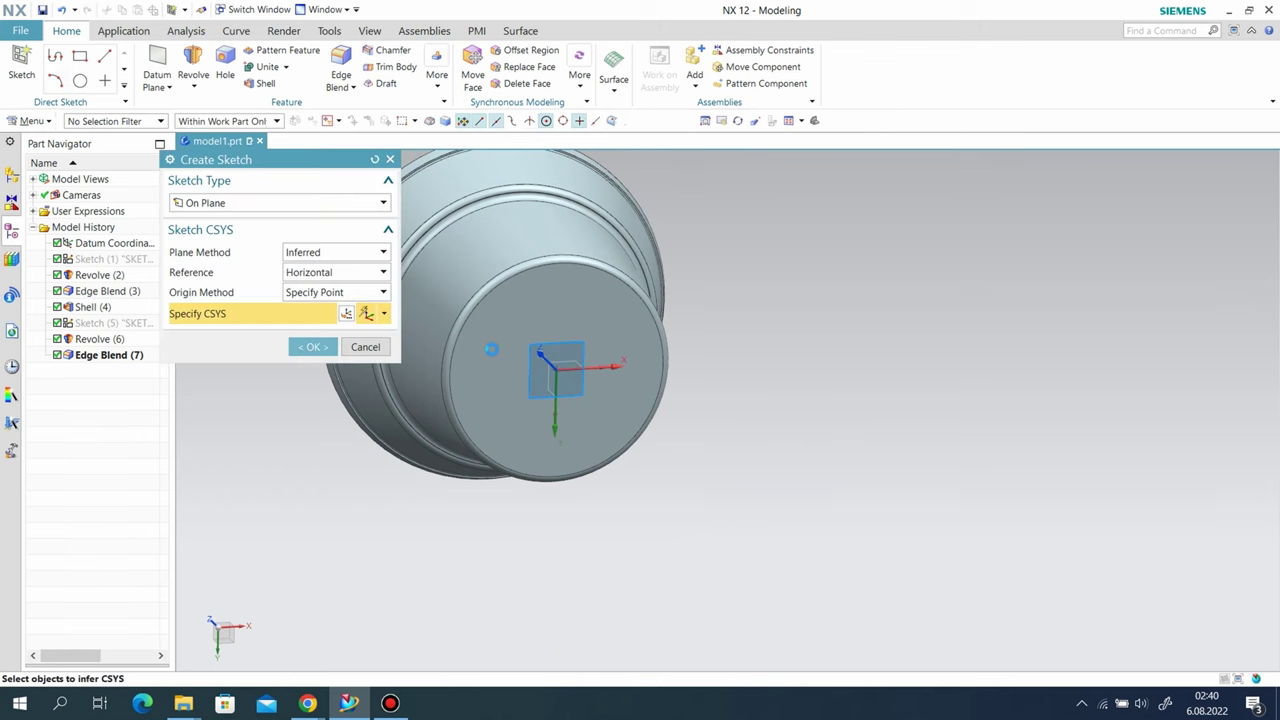
left_click(310, 346)
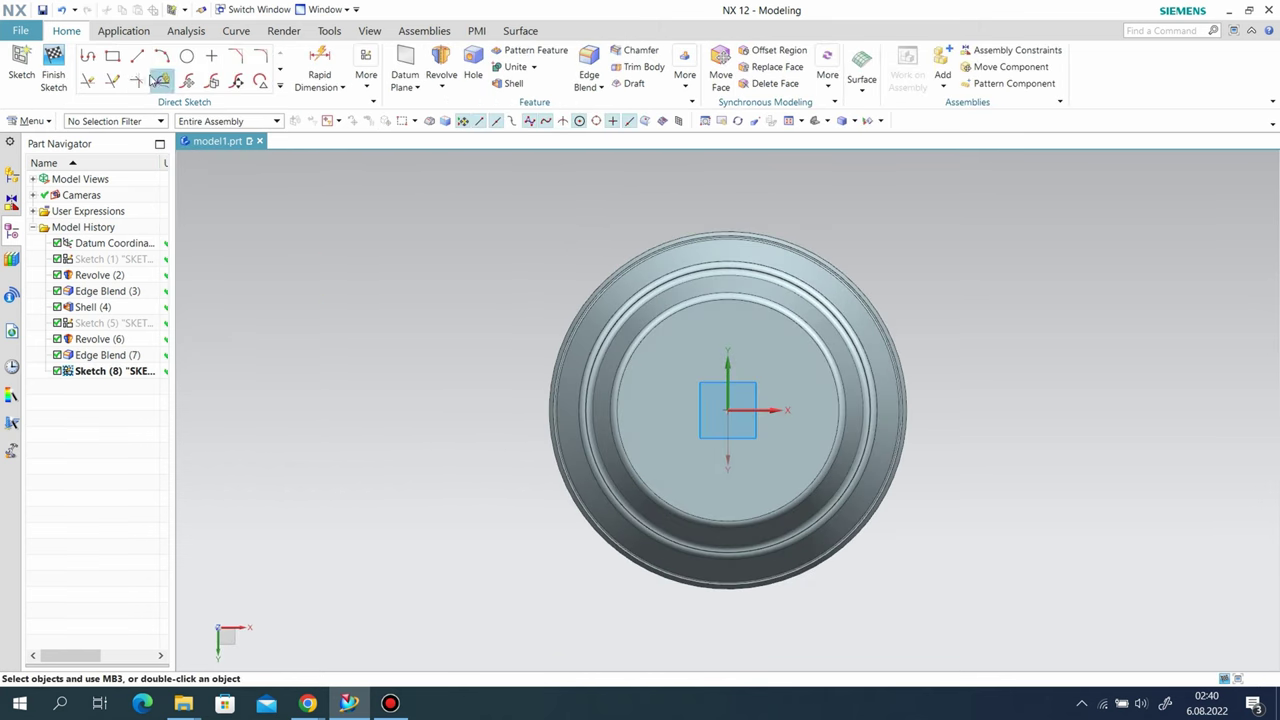
left_click(187, 57)
scroll(865, 420, "up", 2)
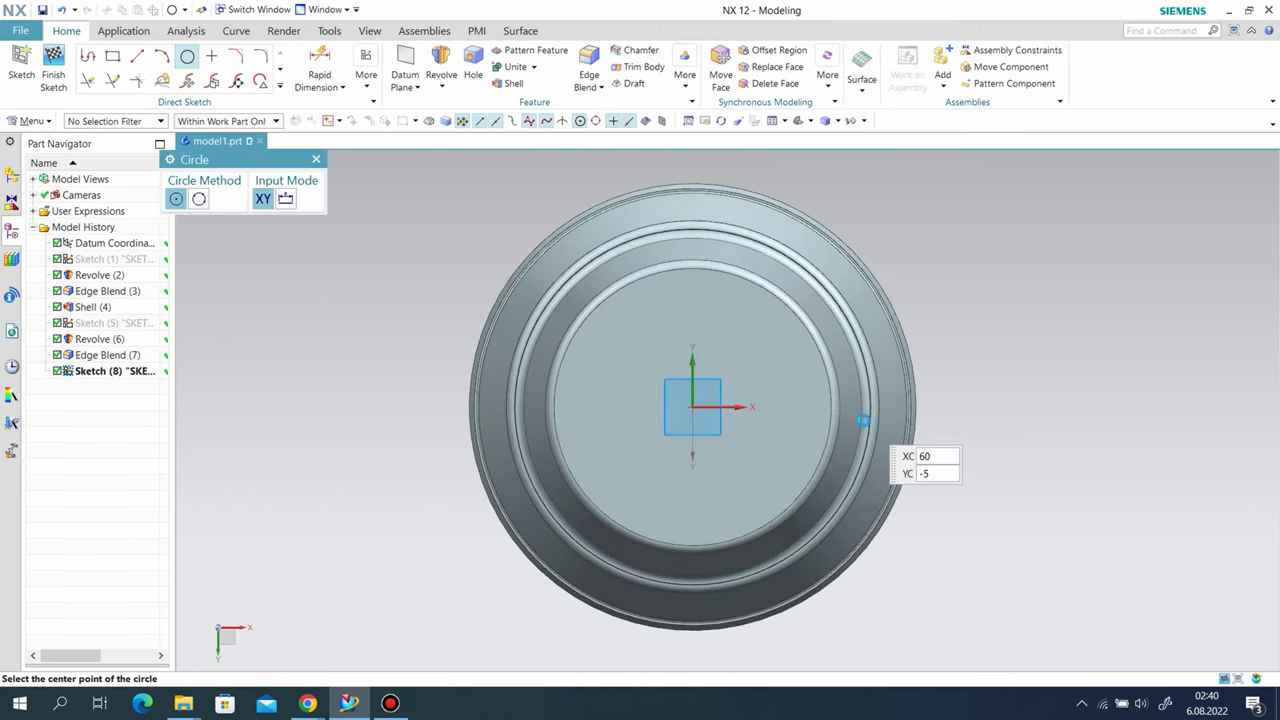
left_click(693, 406)
left_click(731, 366)
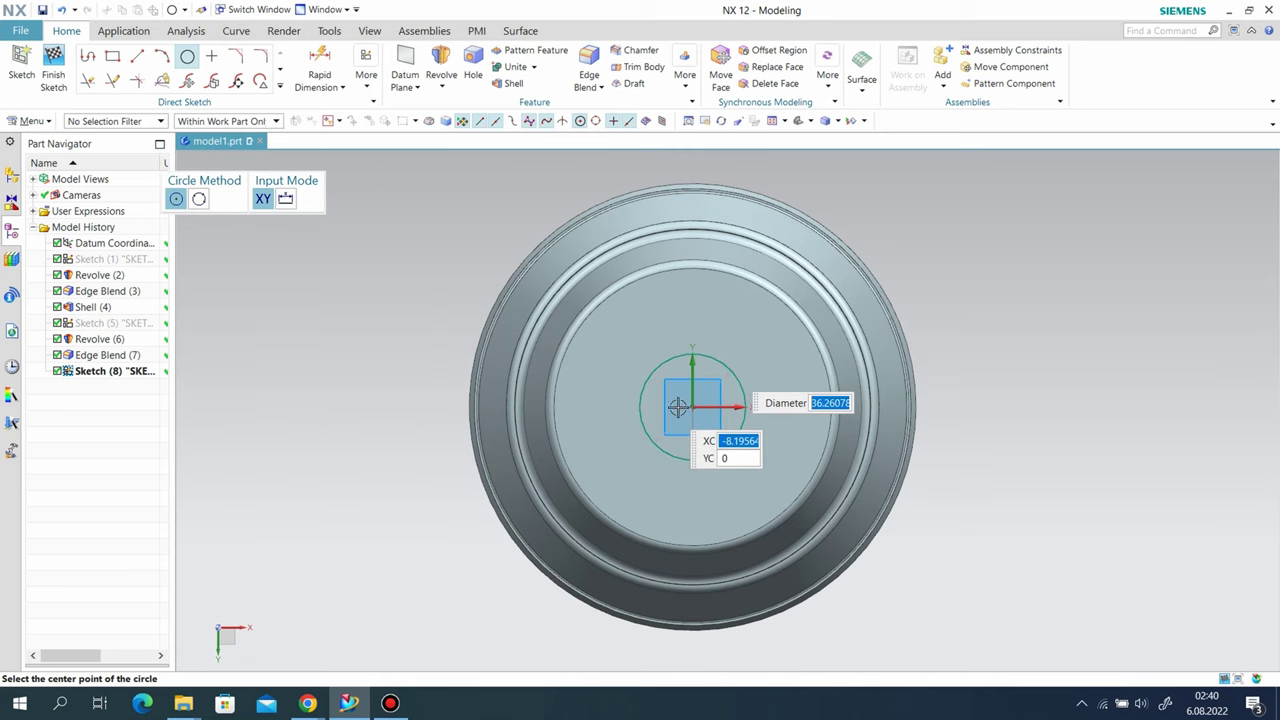
left_click(693, 406)
left_click(746, 306)
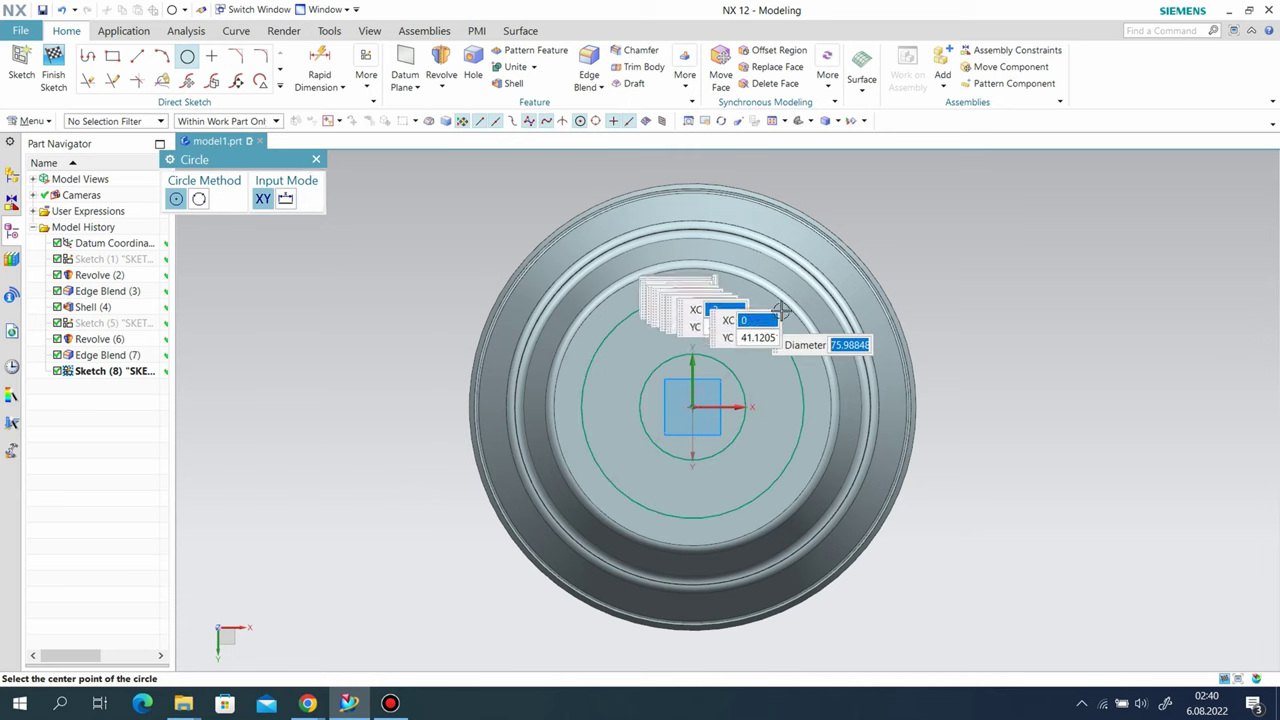
scroll(843, 322, "up", 1)
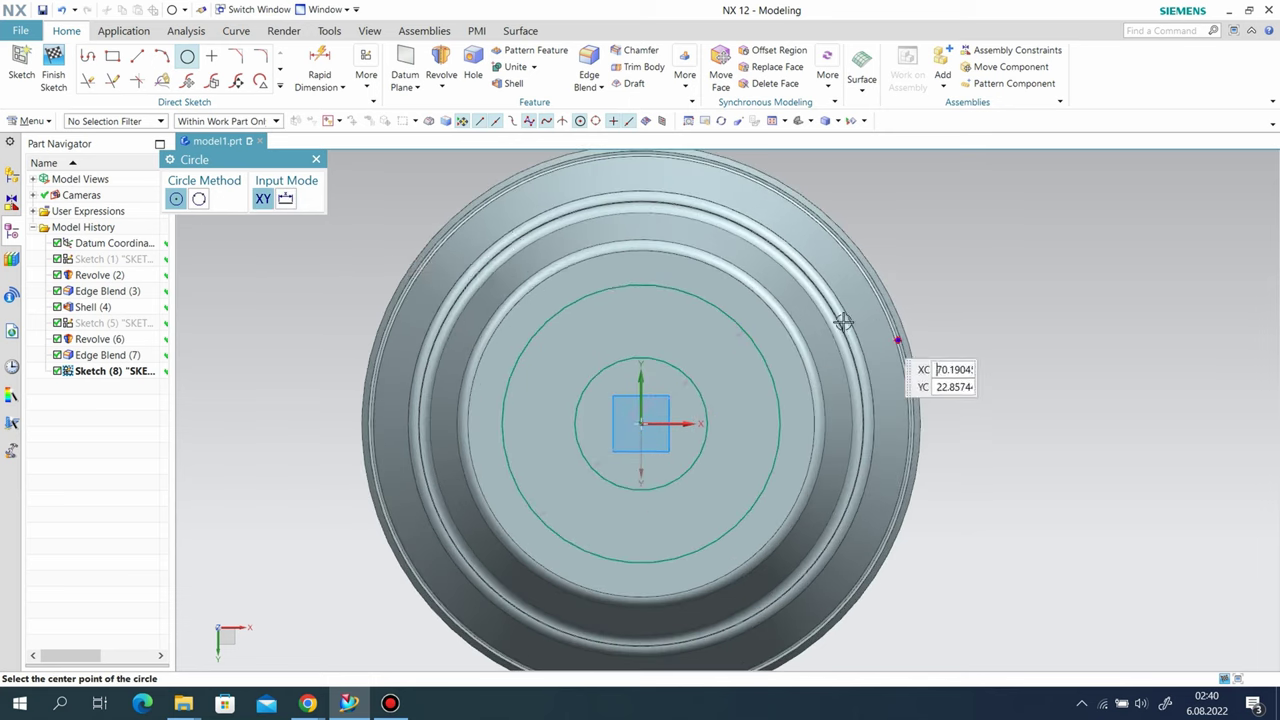
left_click(316, 159)
left_click(339, 93)
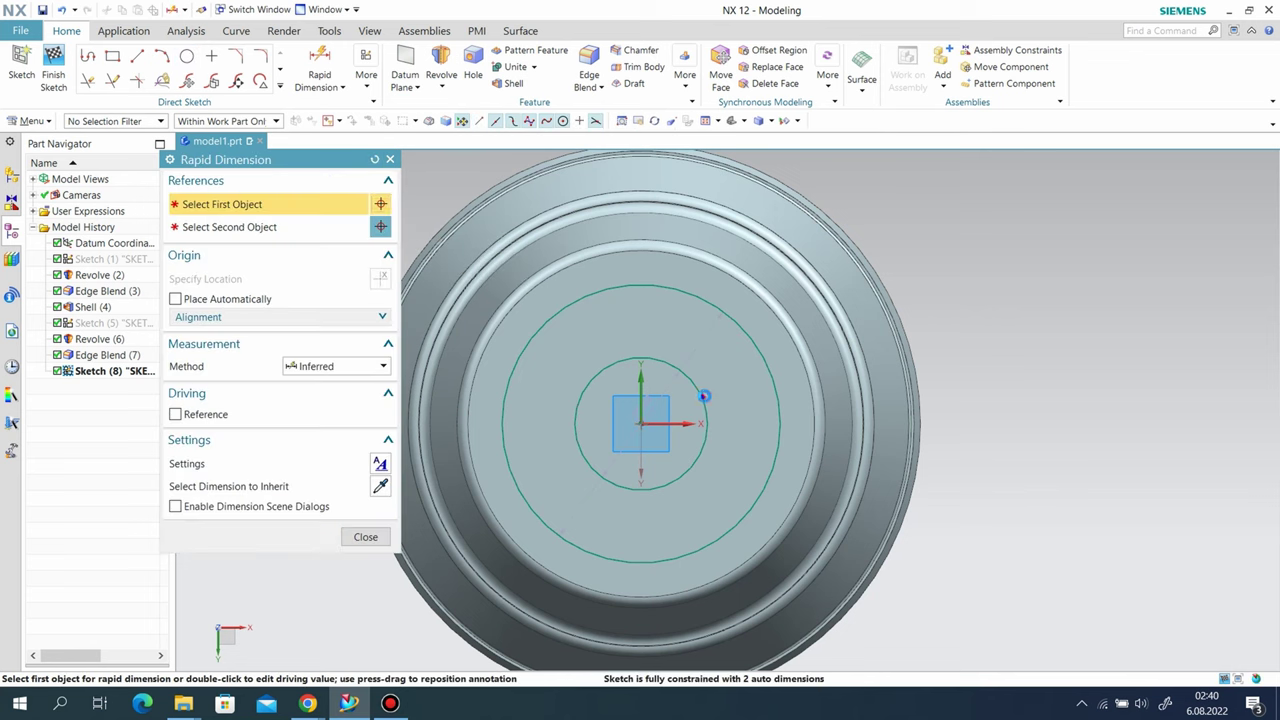
Step: Dimension the inner base circle at 72 diameter and the outer at 100
left_click(704, 400)
left_click(718, 376)
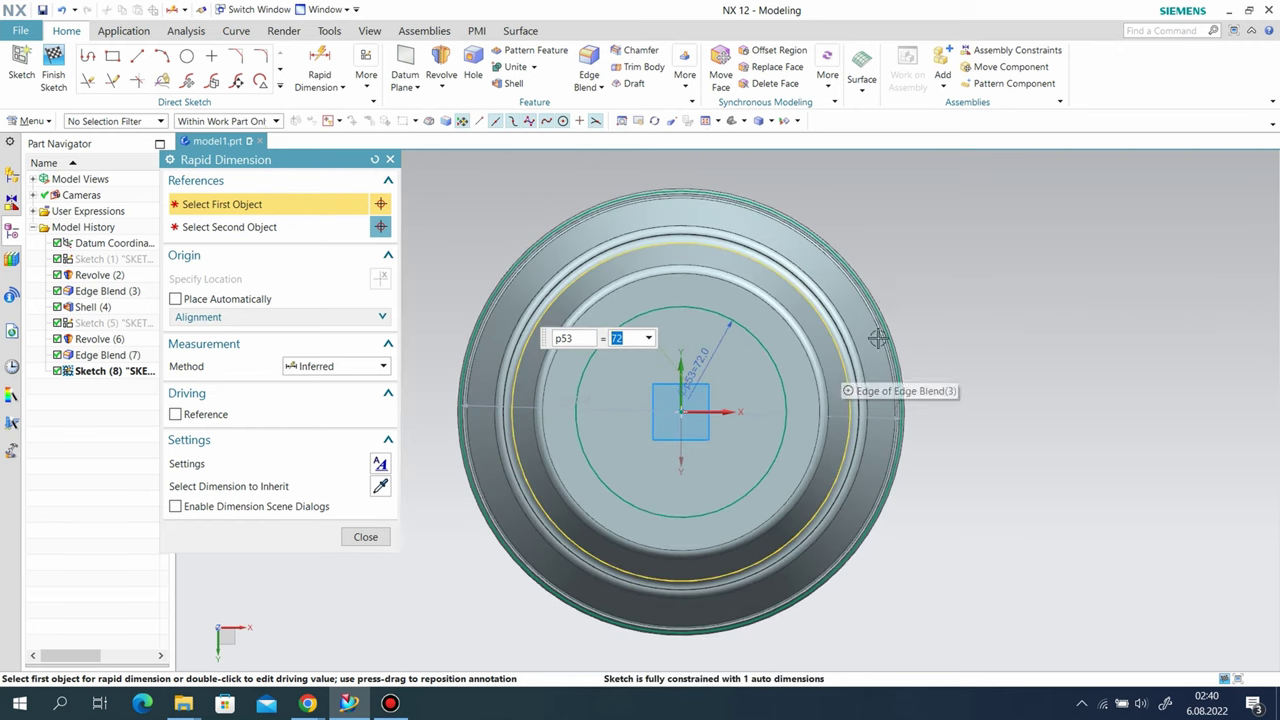
scroll(800, 350, "down", 1)
left_click(866, 283)
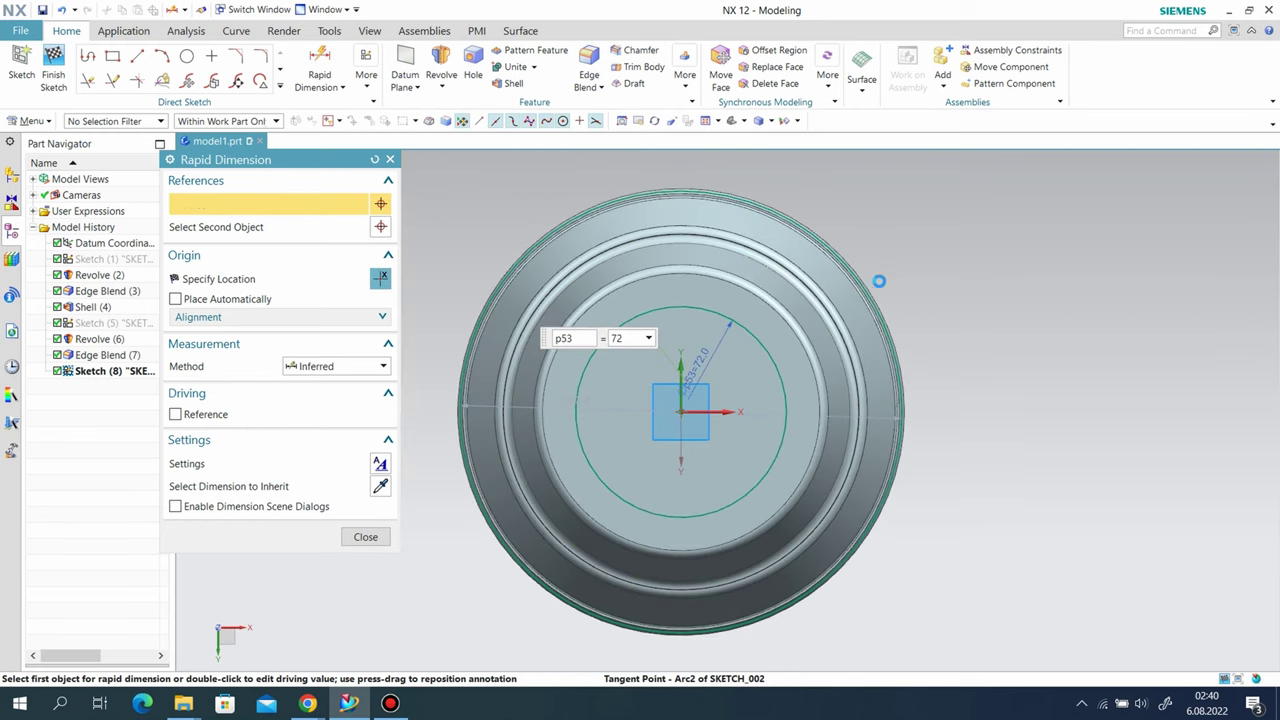
left_click(916, 289)
type("100")
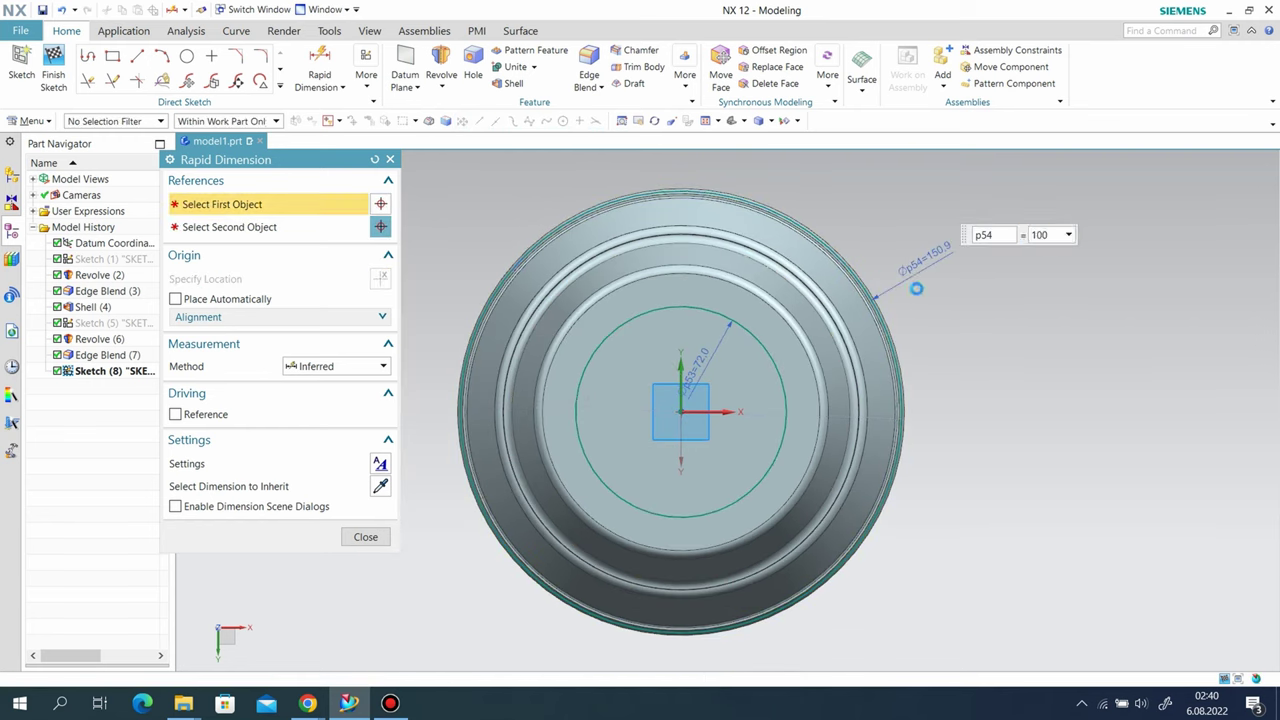
key("Return")
scroll(780, 368, "up", 2)
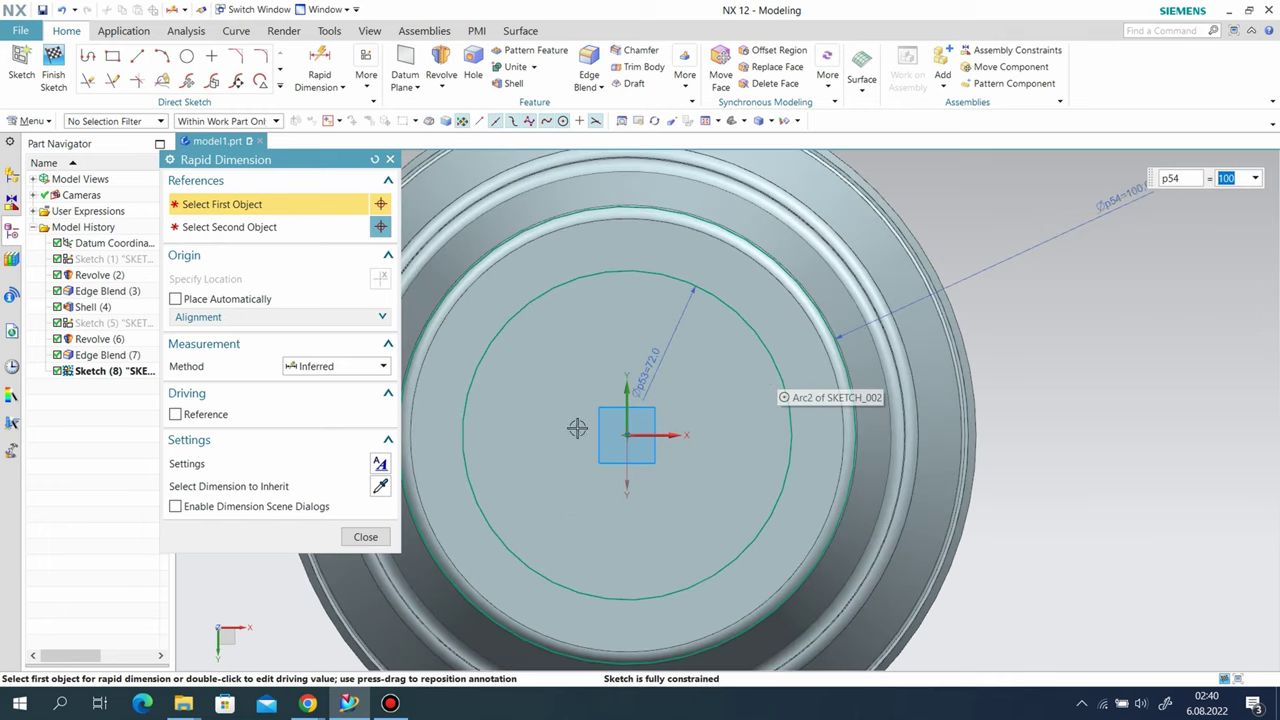
left_click(366, 537)
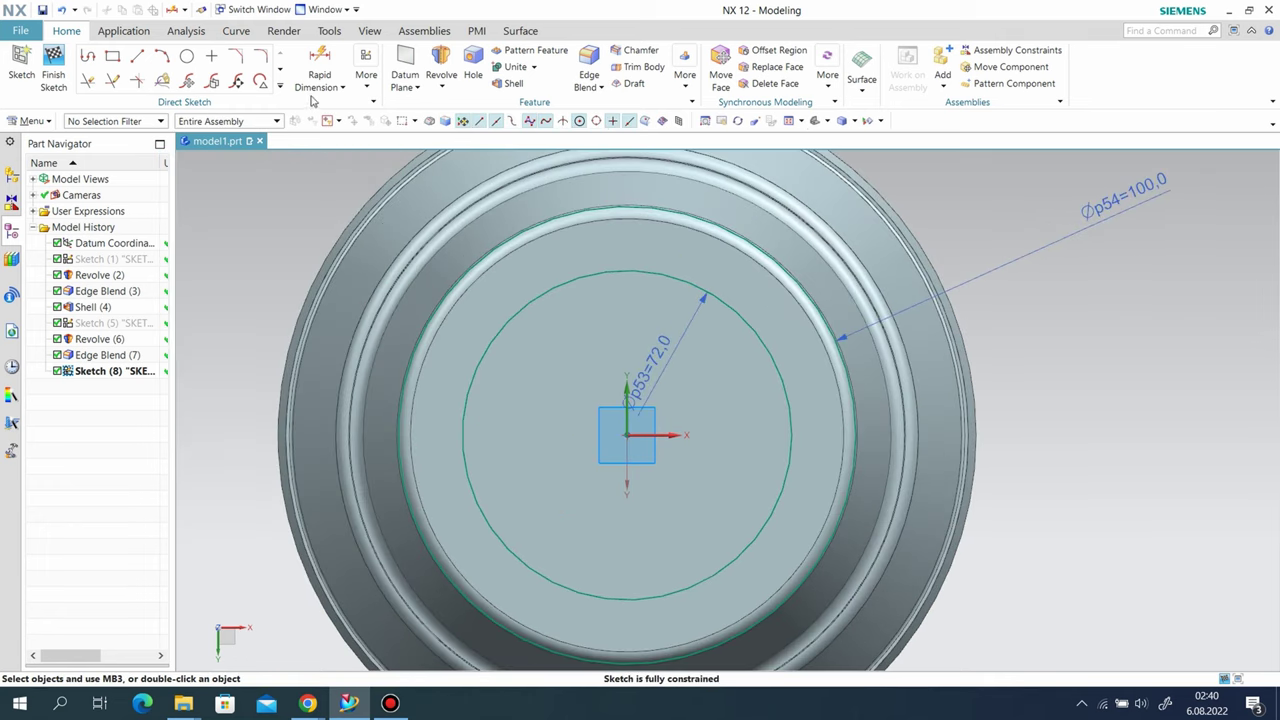
Step: Draw a line from the sketch origin and constrain it horizontal
left_click(137, 60)
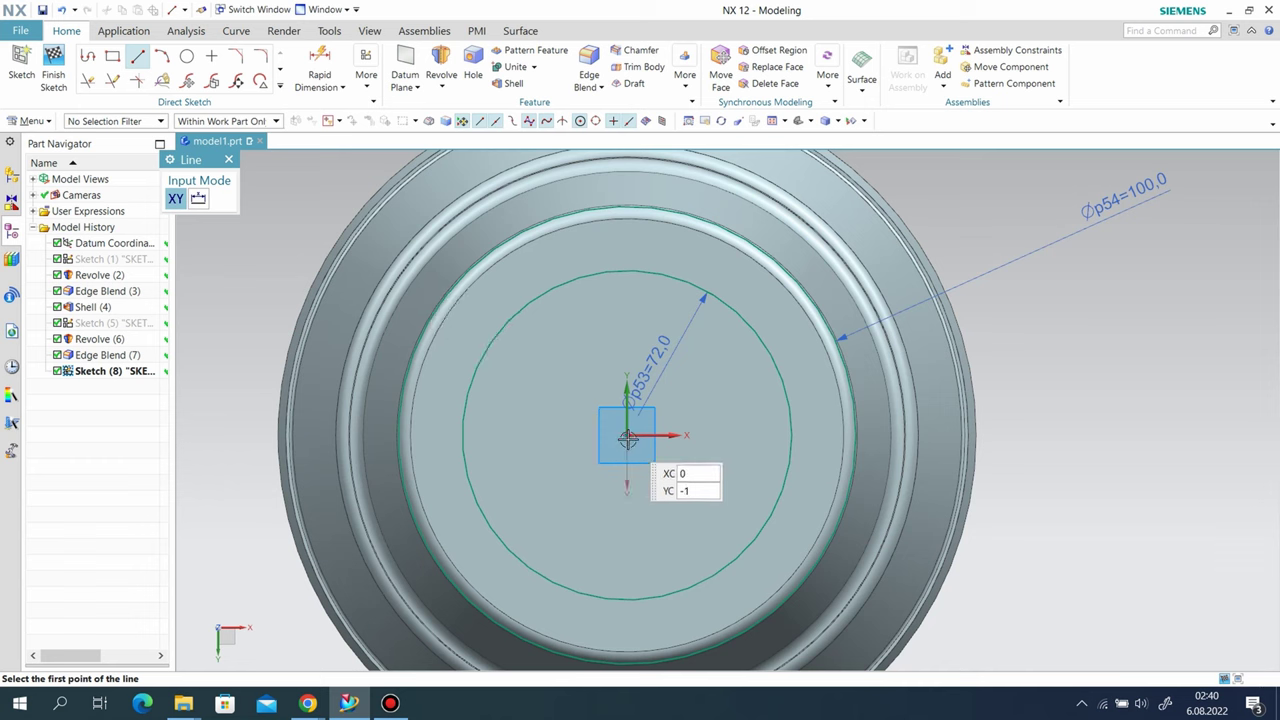
left_click(638, 437)
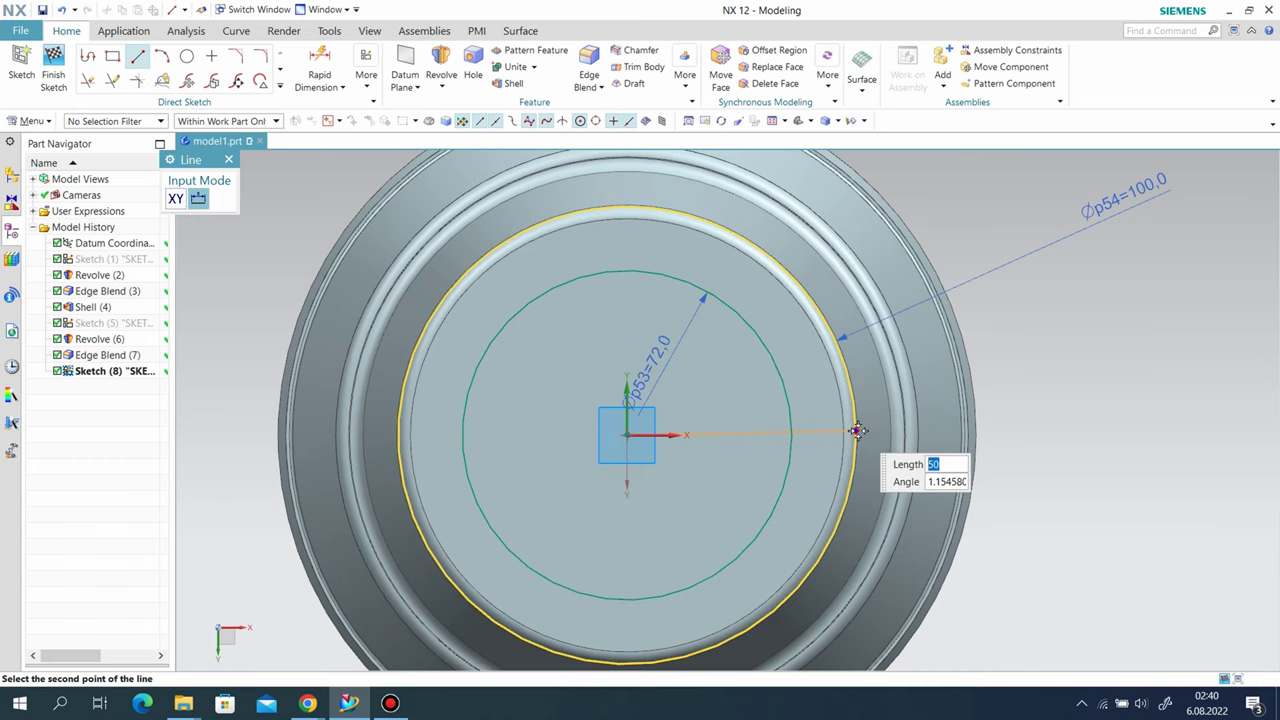
key("Escape")
right_click(710, 390)
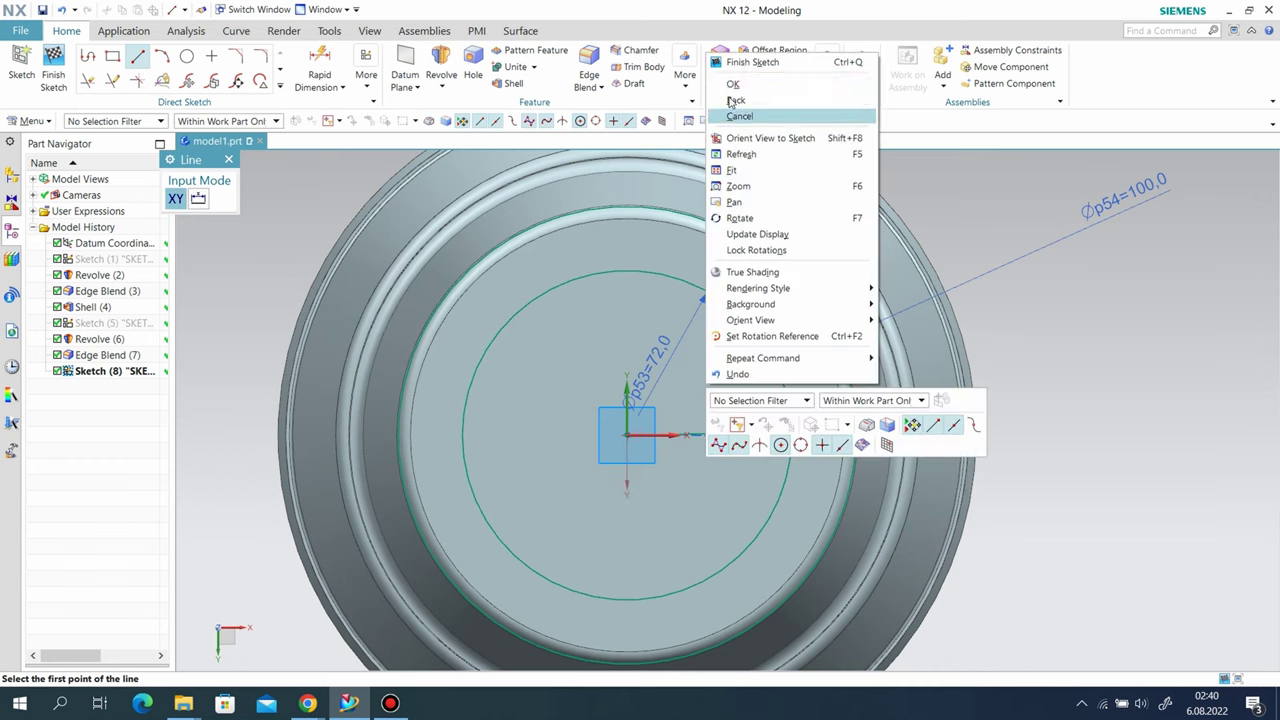
left_click(734, 87)
right_click(778, 434)
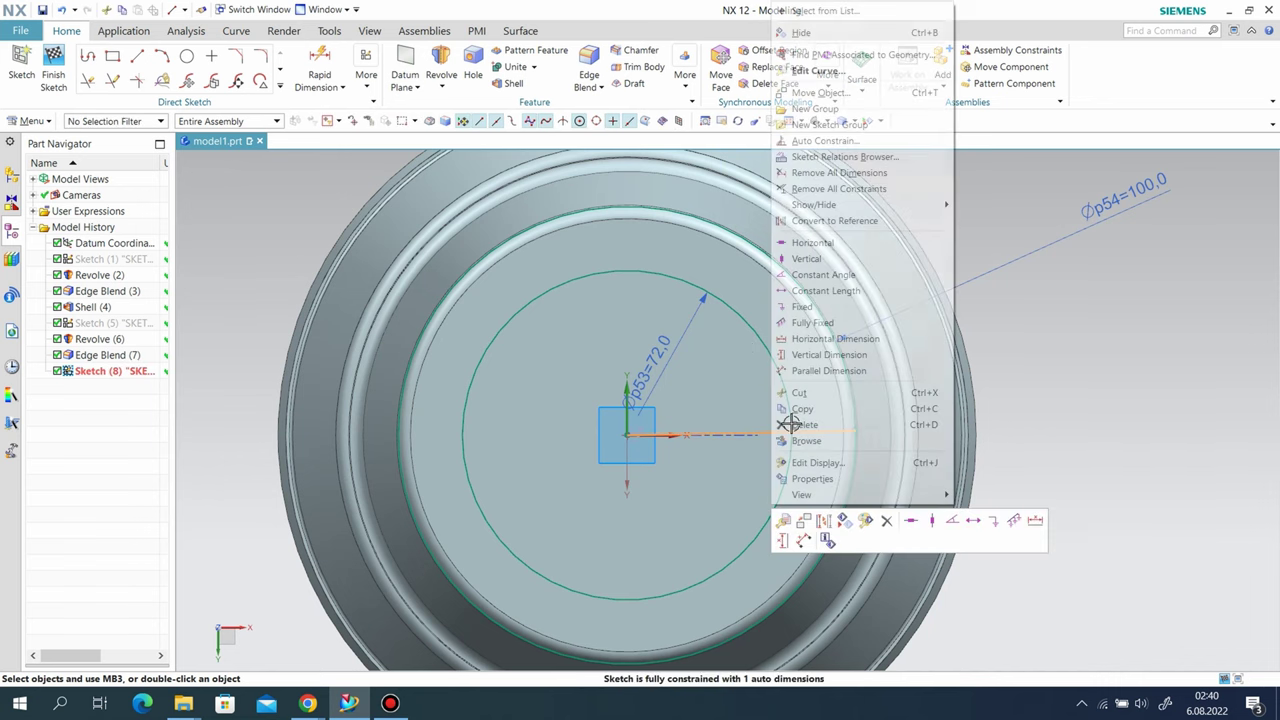
left_click(812, 243)
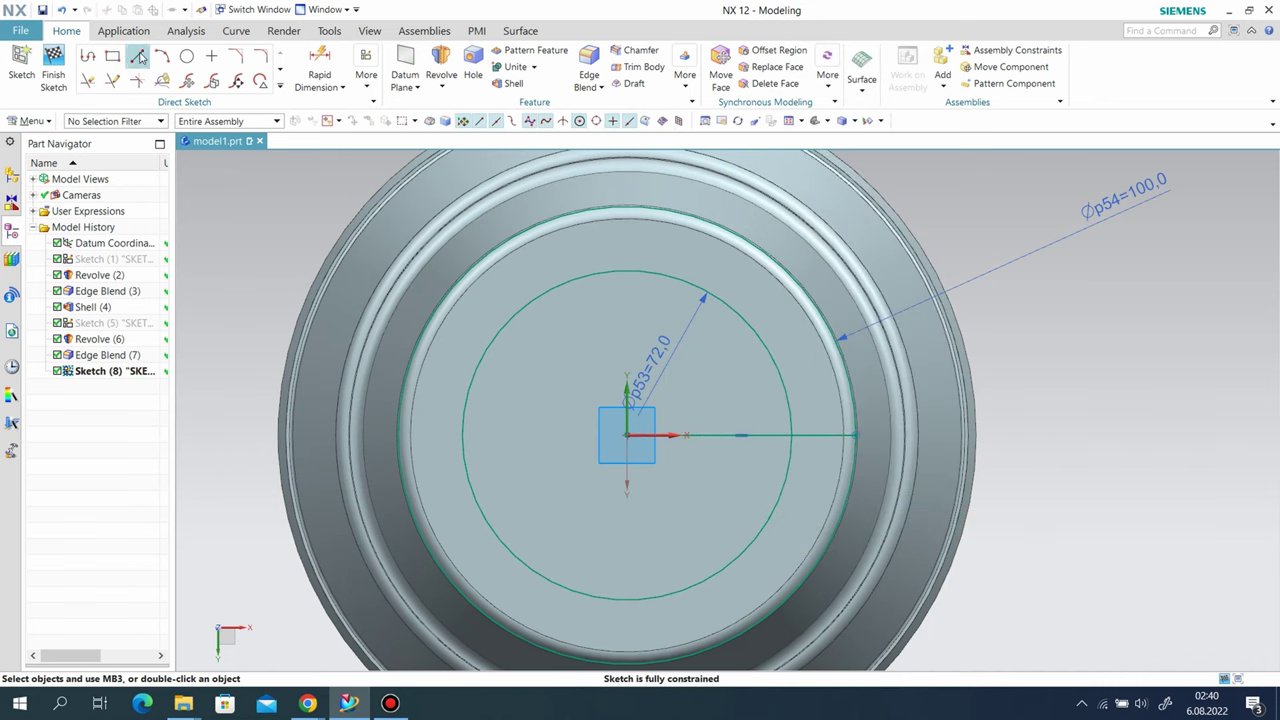
Step: Draw two radial lines from the centre to the 100 mm circle, one above and one below
left_click(139, 57)
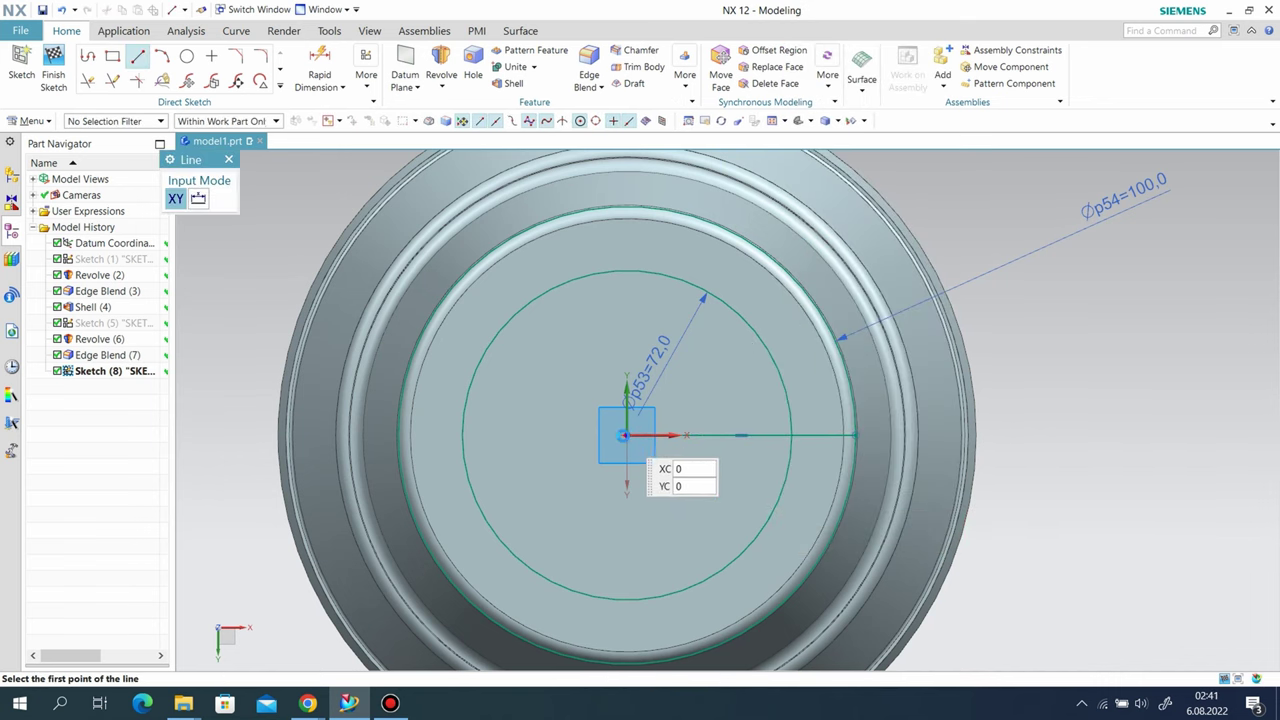
left_click(624, 435)
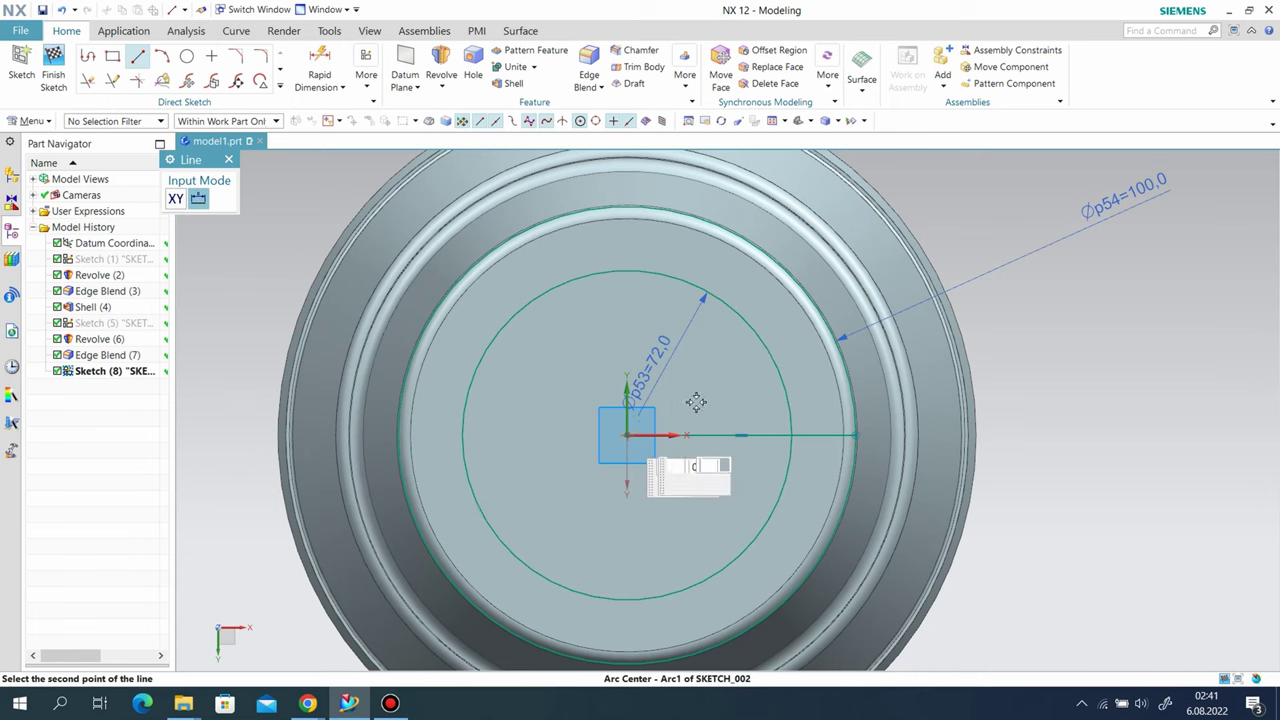
left_click(838, 341)
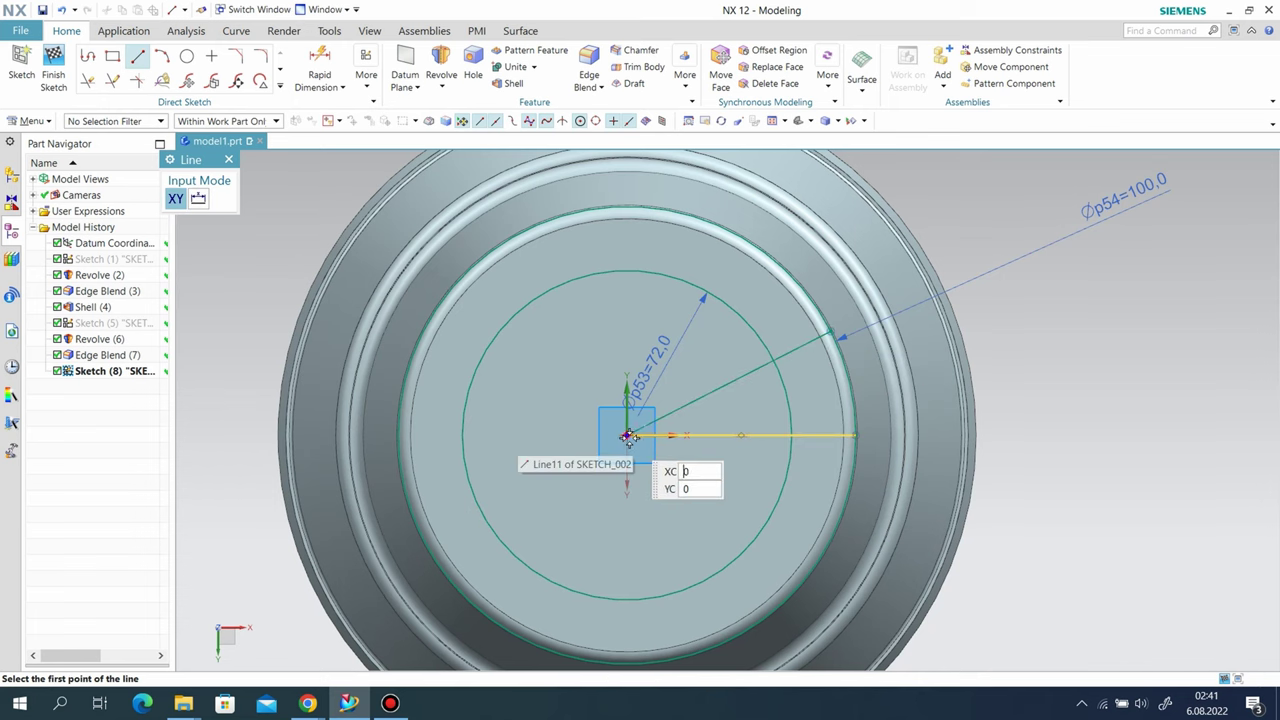
left_click(626, 435)
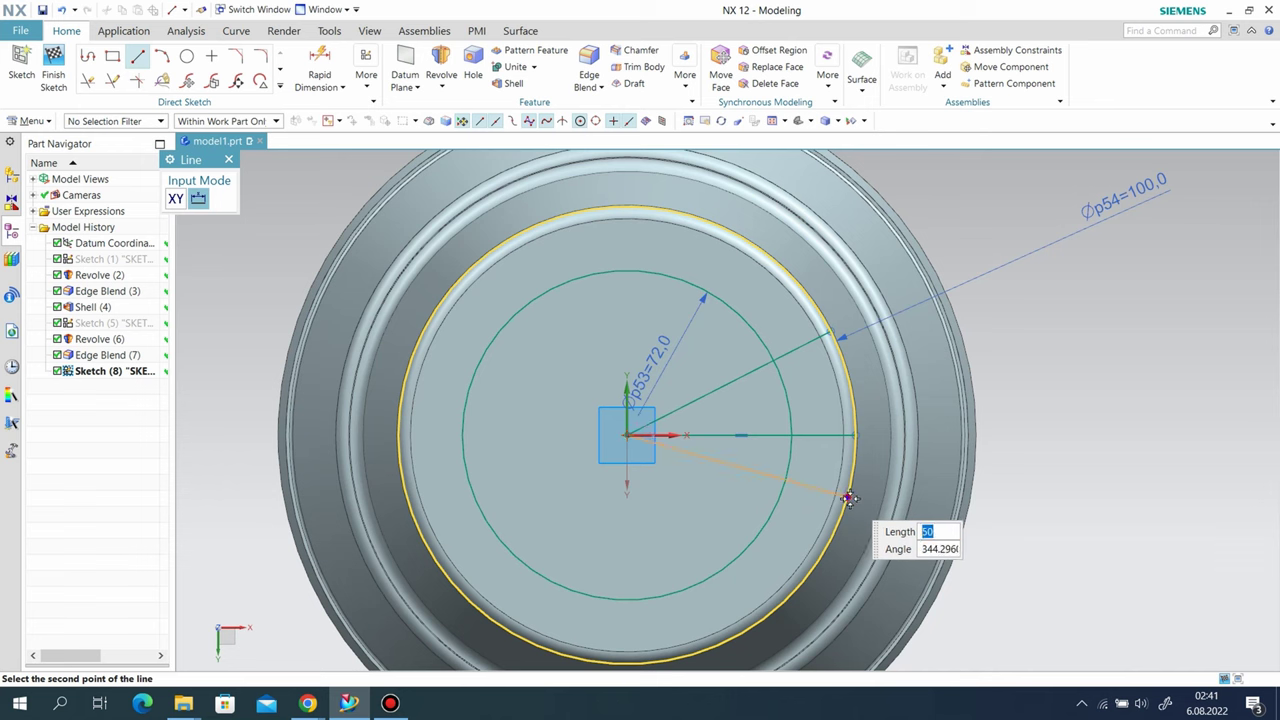
left_click(848, 496)
left_click(320, 66)
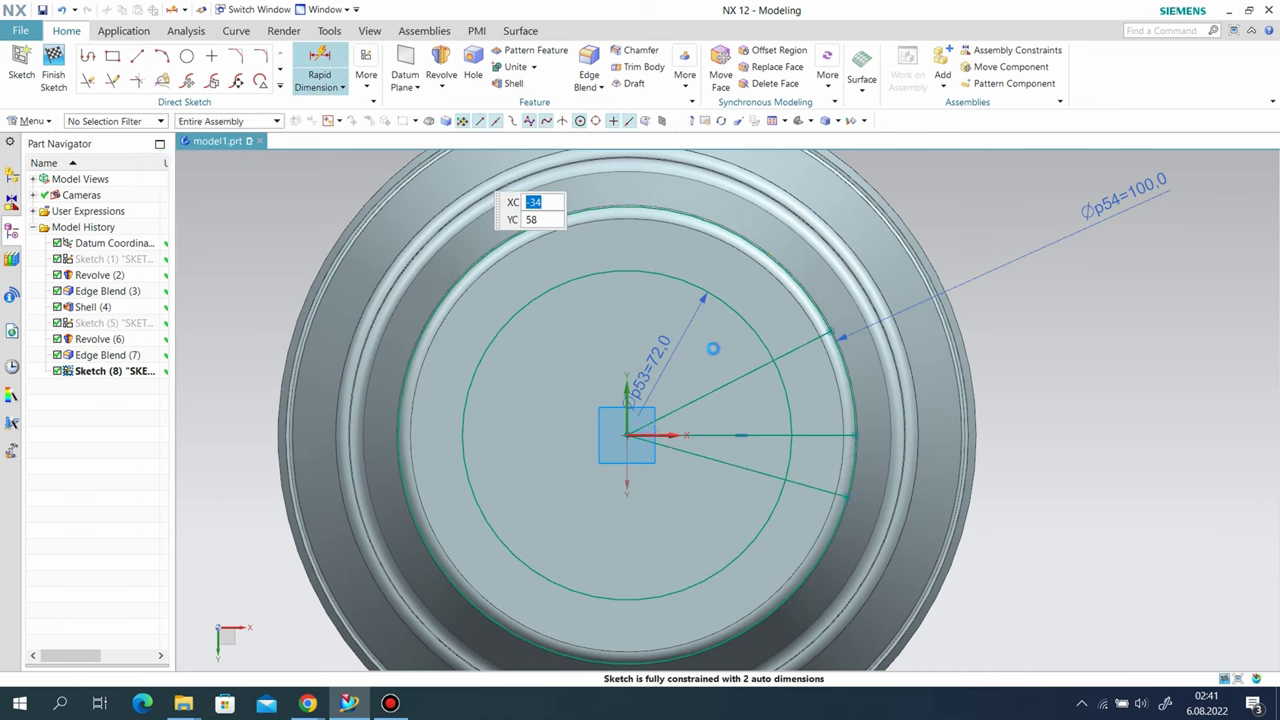
left_click(771, 421)
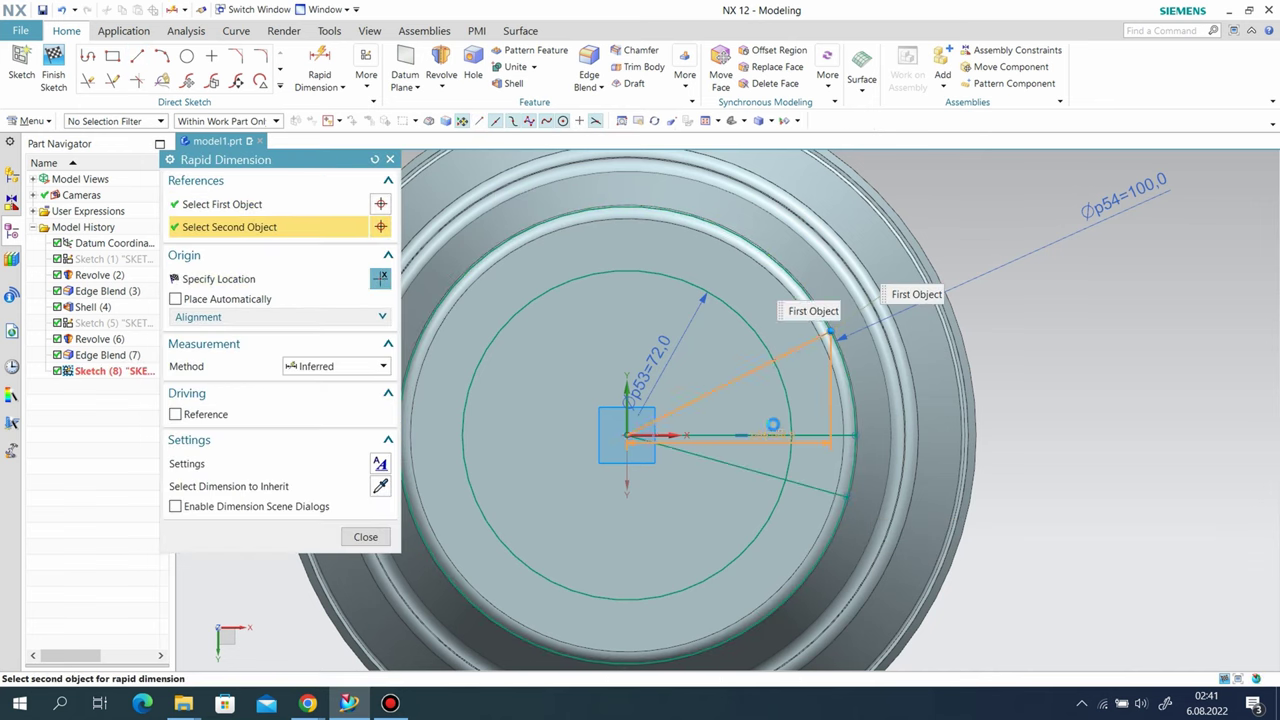
Step: Dimension the upper and lower radial lines at 15° each from the horizontal line
left_click(757, 406)
left_click(760, 400)
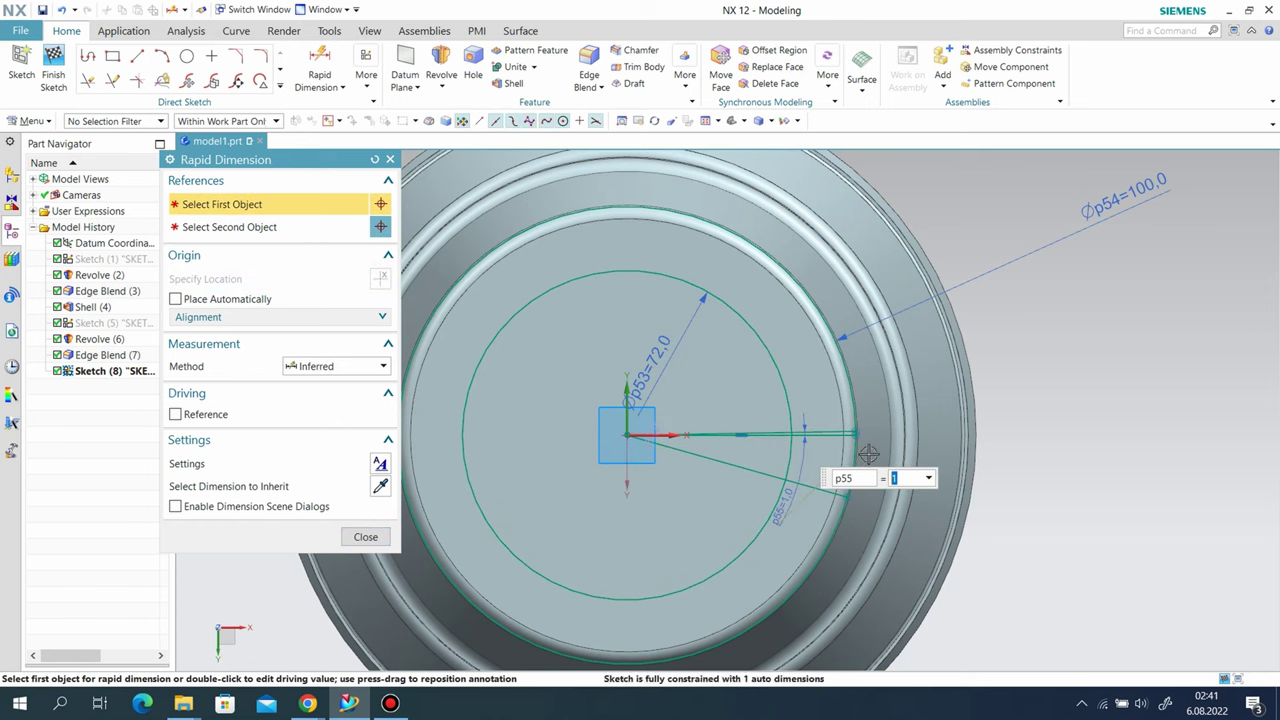
type("5")
key("Return")
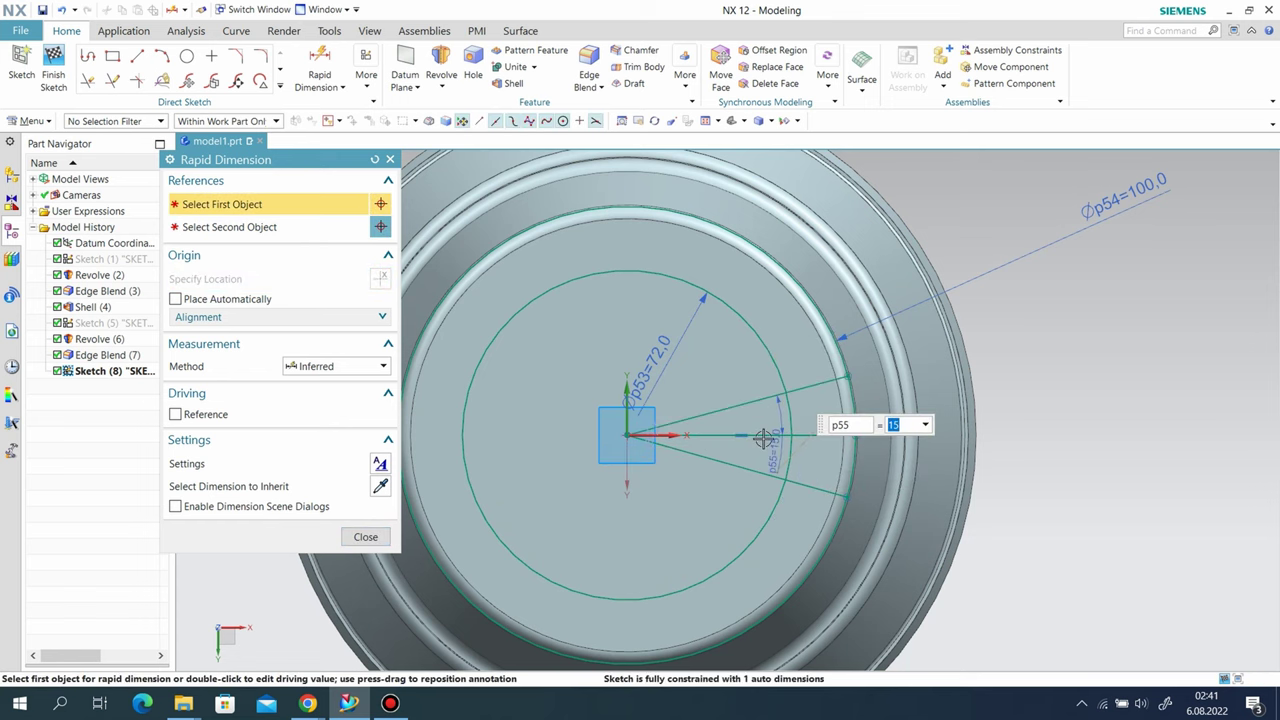
left_click(763, 440)
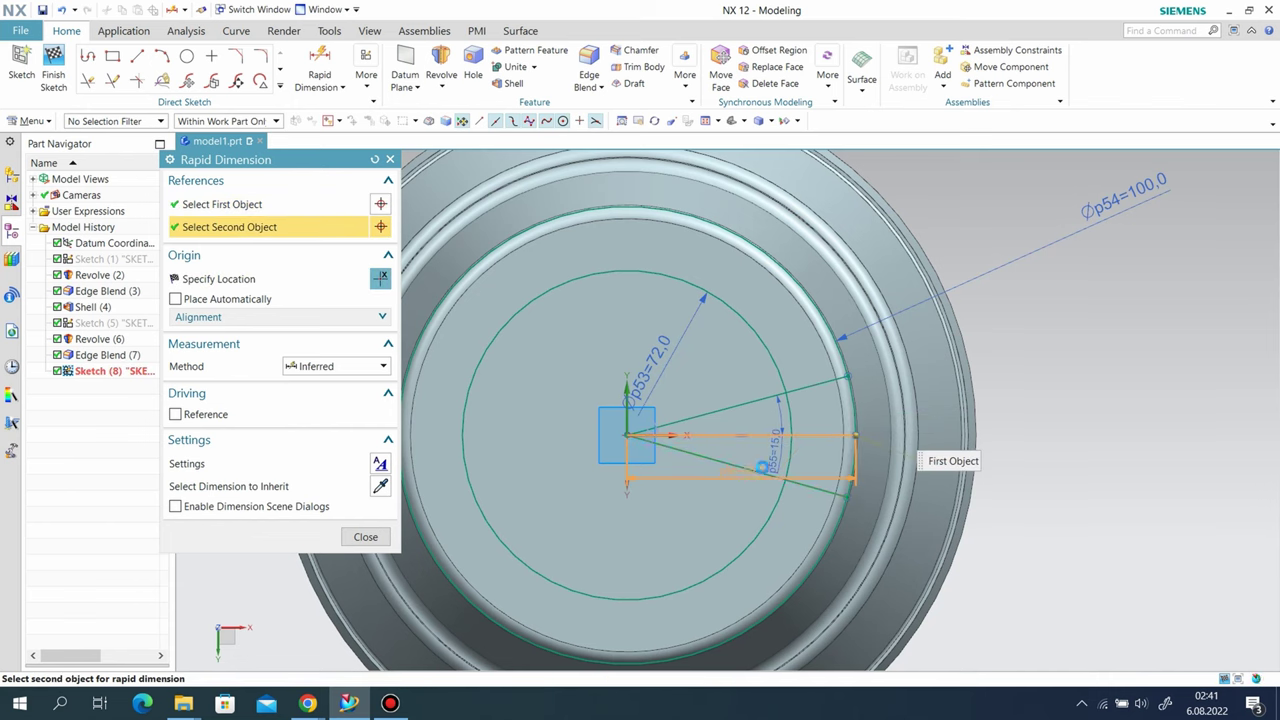
left_click(818, 465)
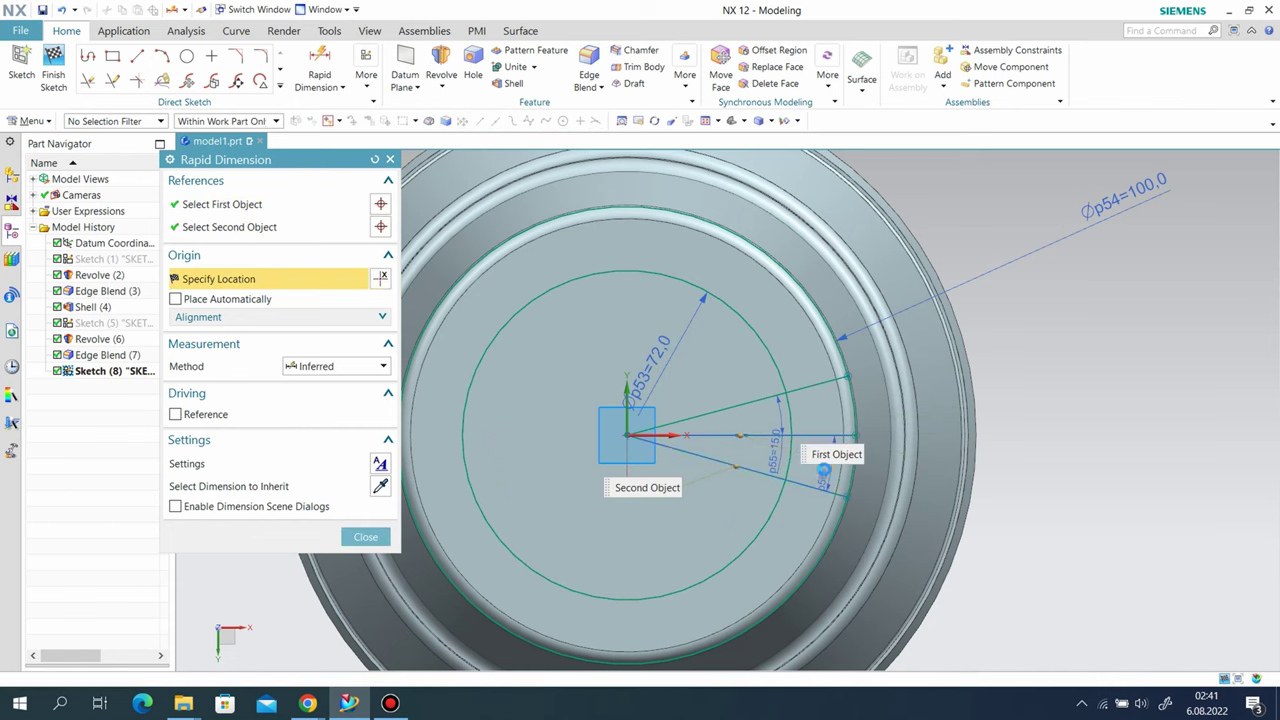
left_click(823, 470)
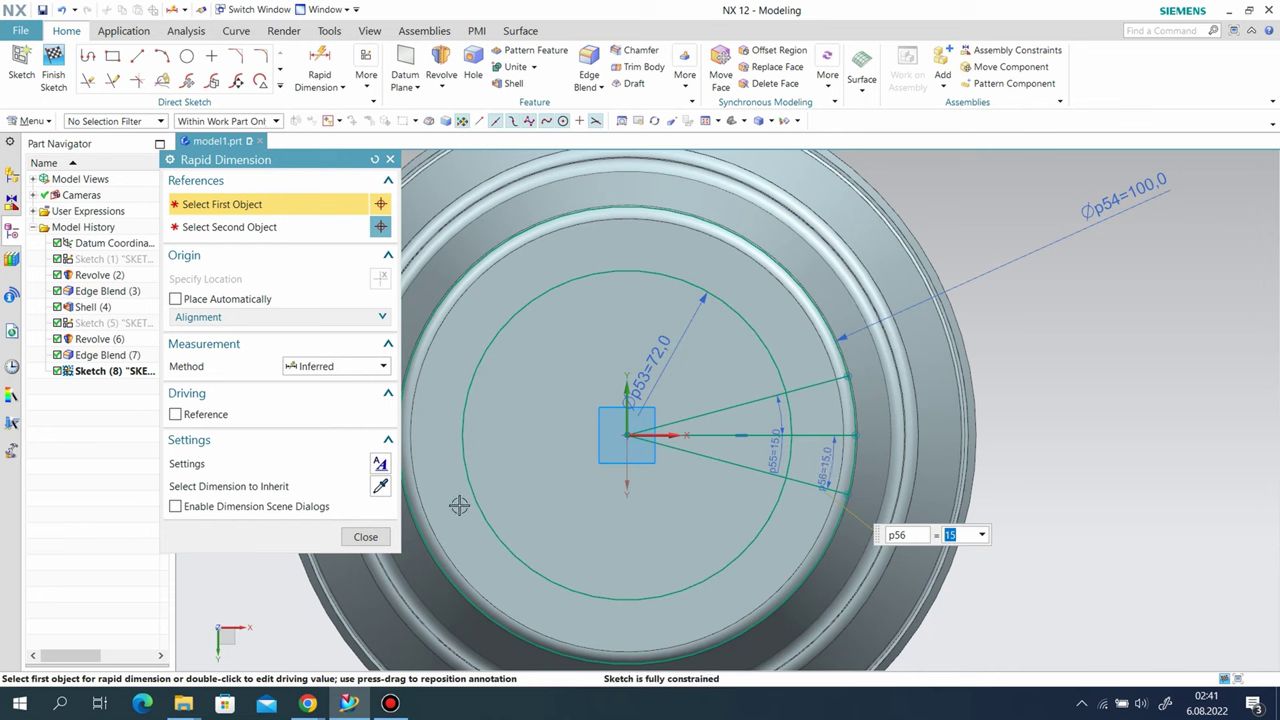
left_click(366, 538)
Step: Convert the horizontal line into a dashed reference line
right_click(762, 435)
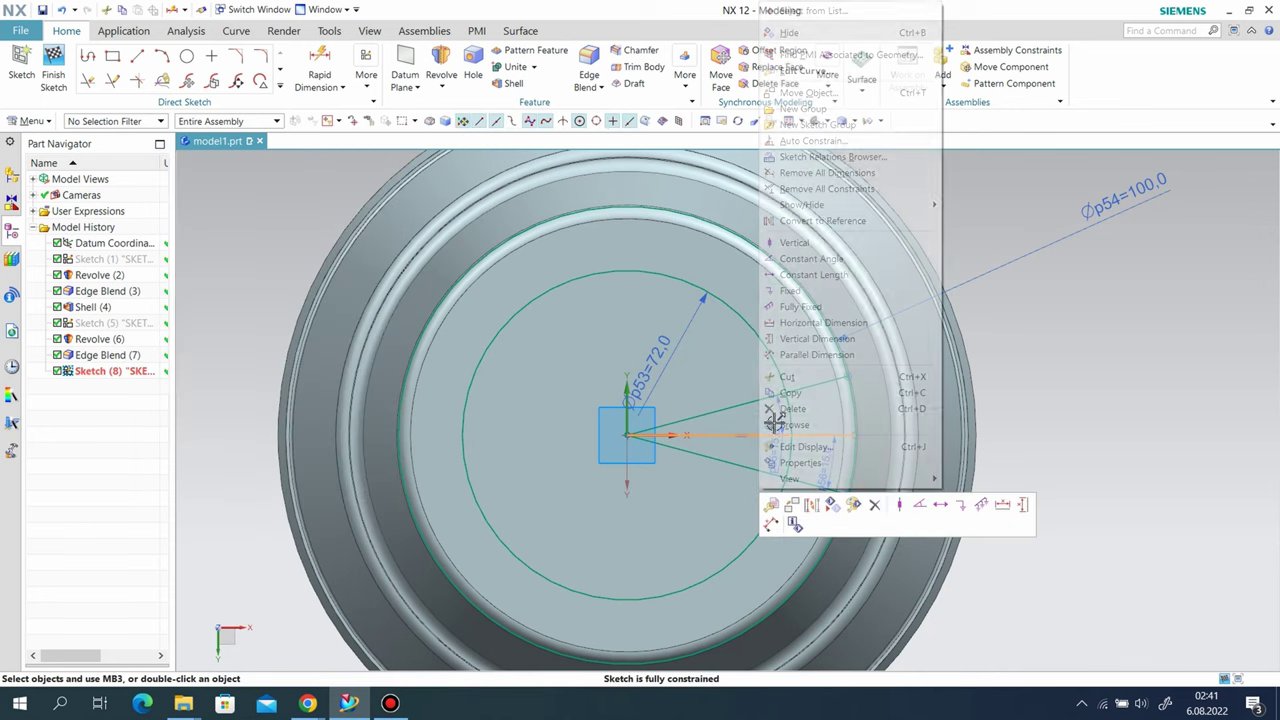
left_click(826, 220)
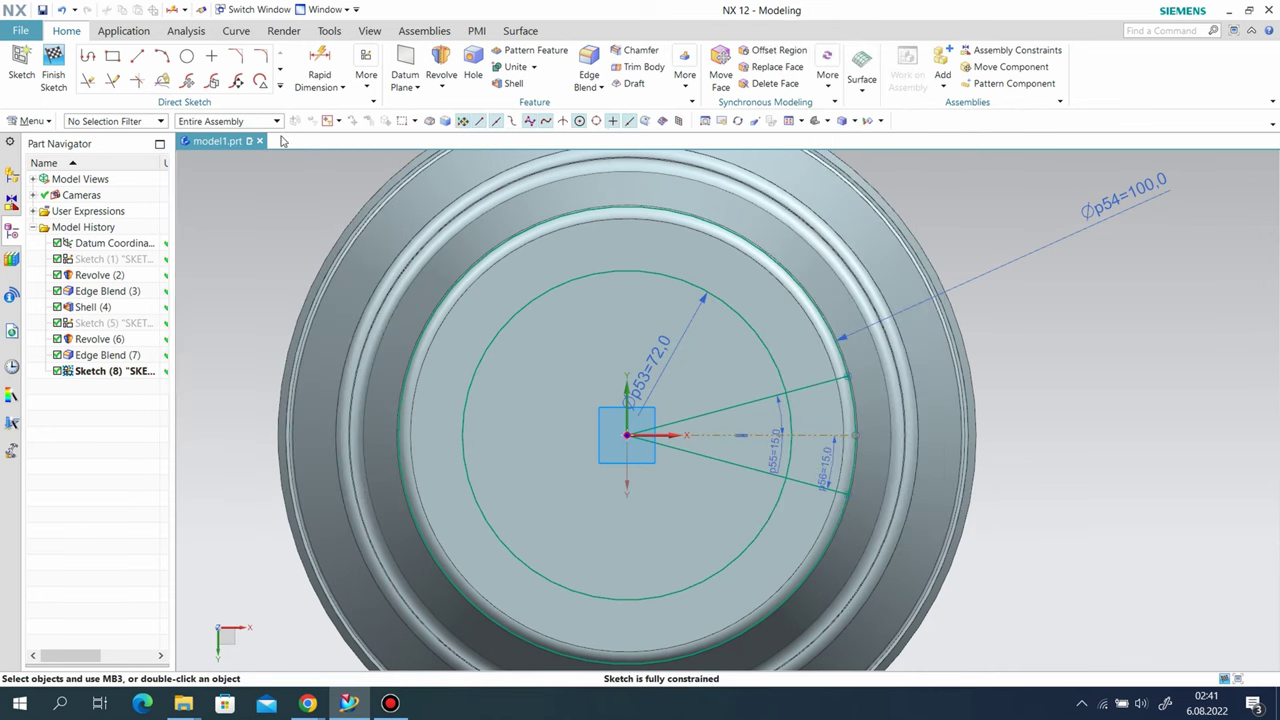
left_click(281, 70)
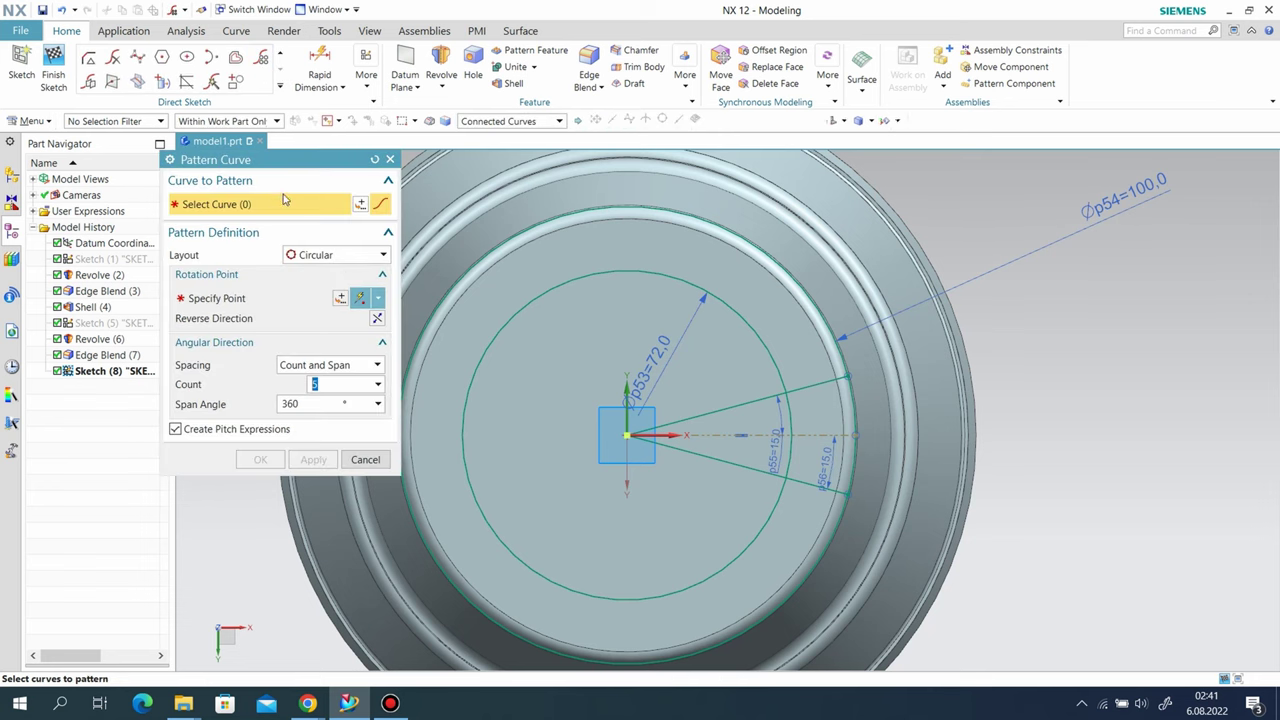
Step: Circularly pattern the radial line 5 times over 360° about the circle centre
left_click(315, 258)
left_click(257, 290)
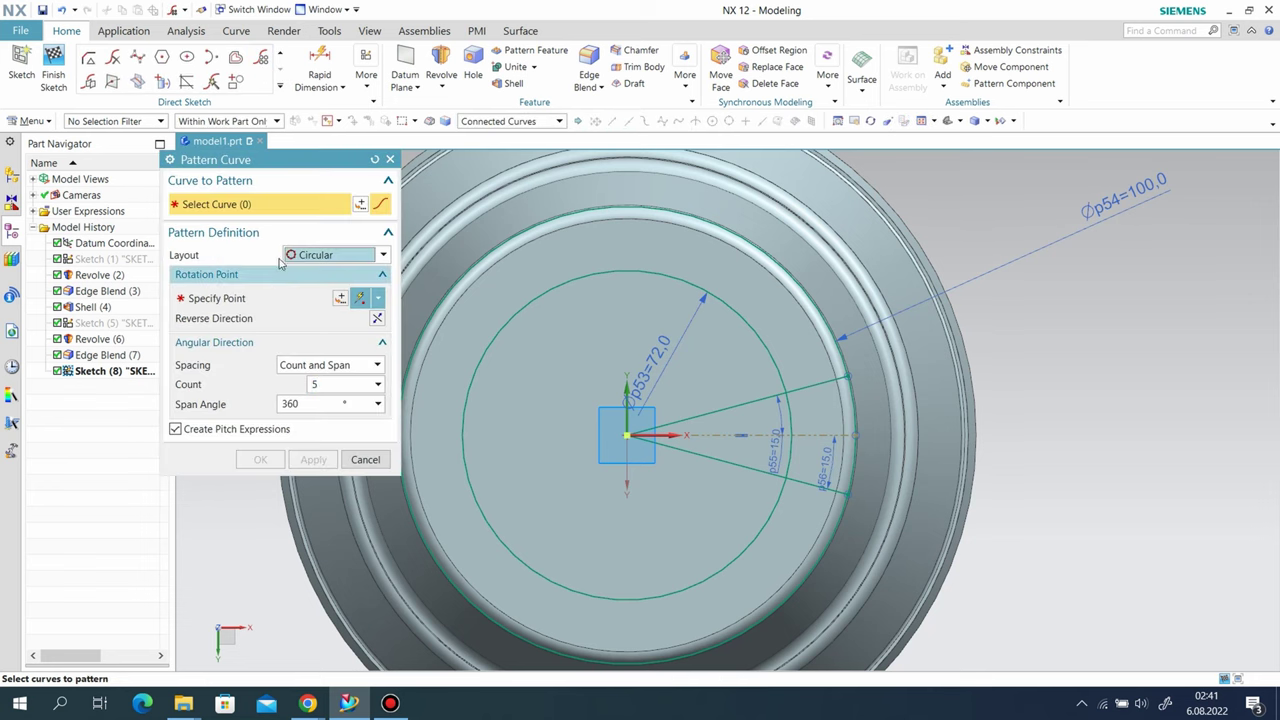
left_click(750, 403)
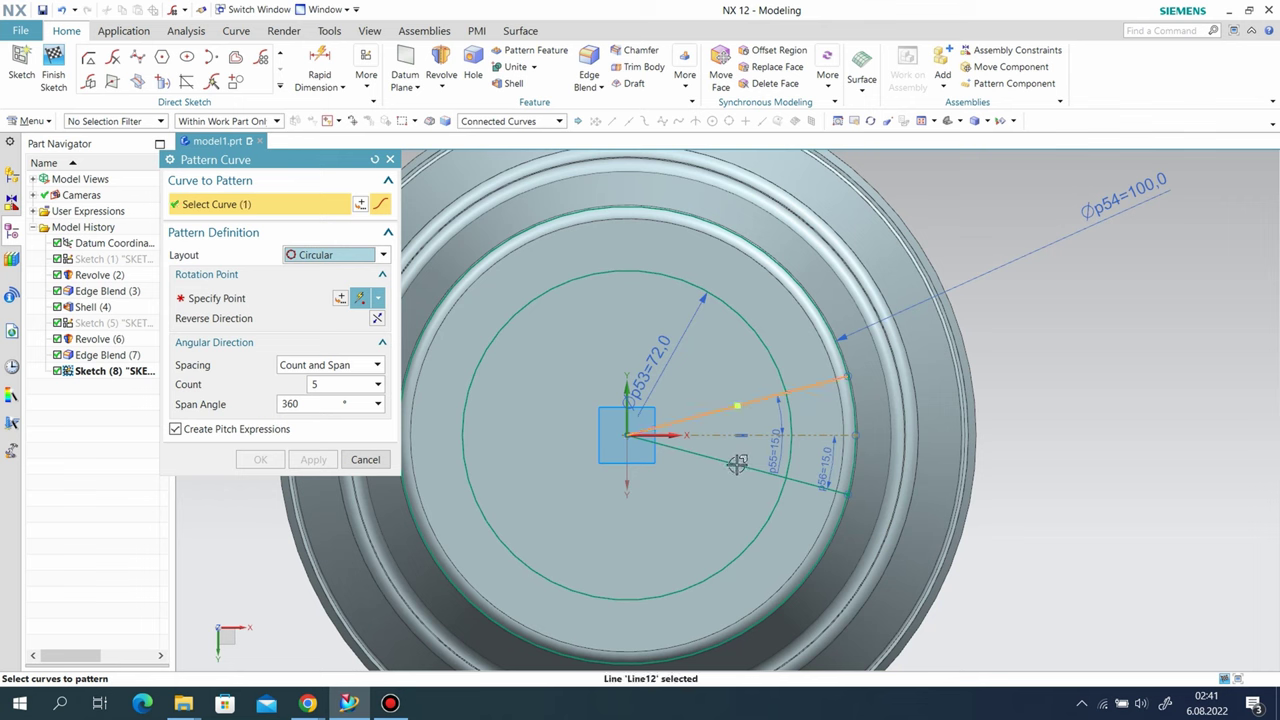
left_click(250, 298)
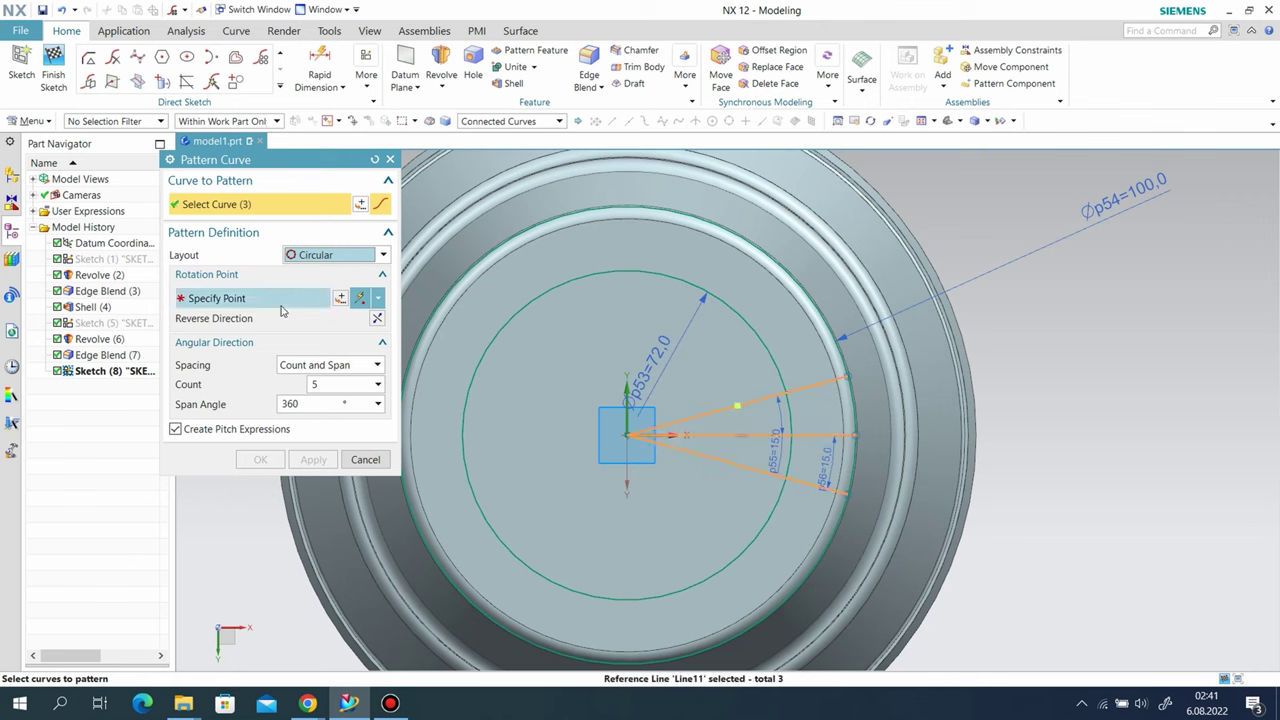
left_click(606, 436)
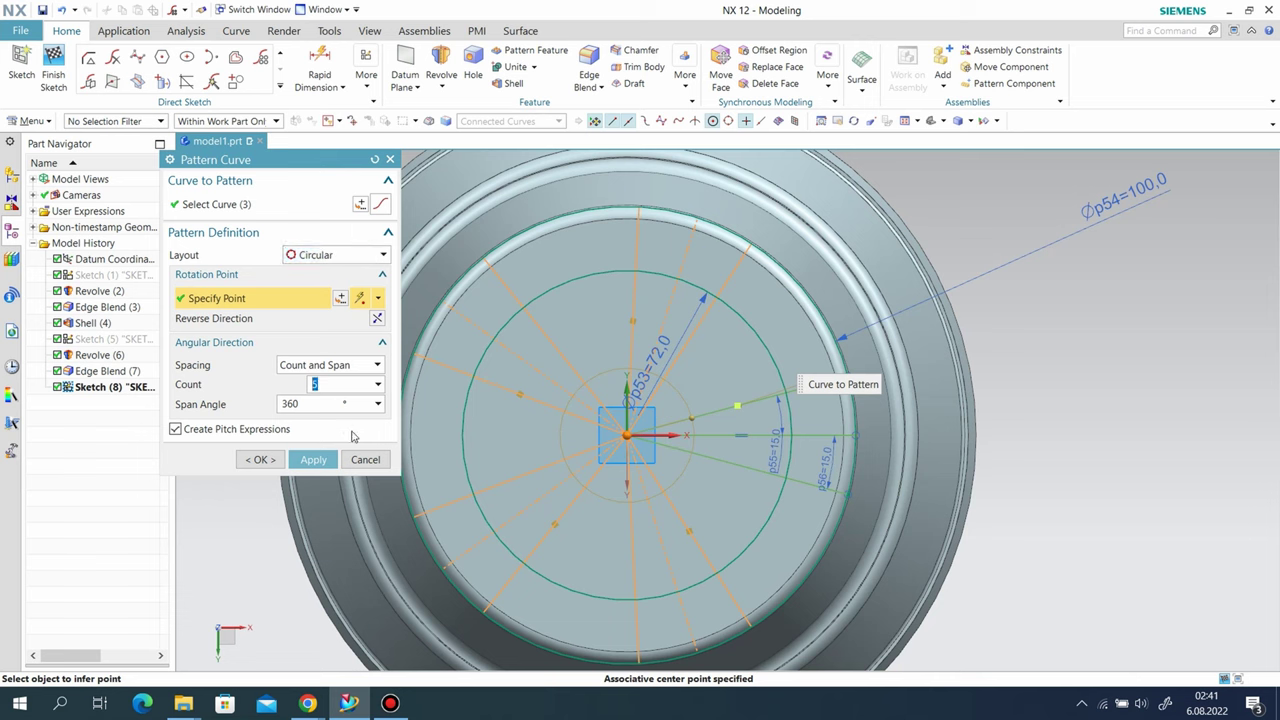
left_click(328, 461)
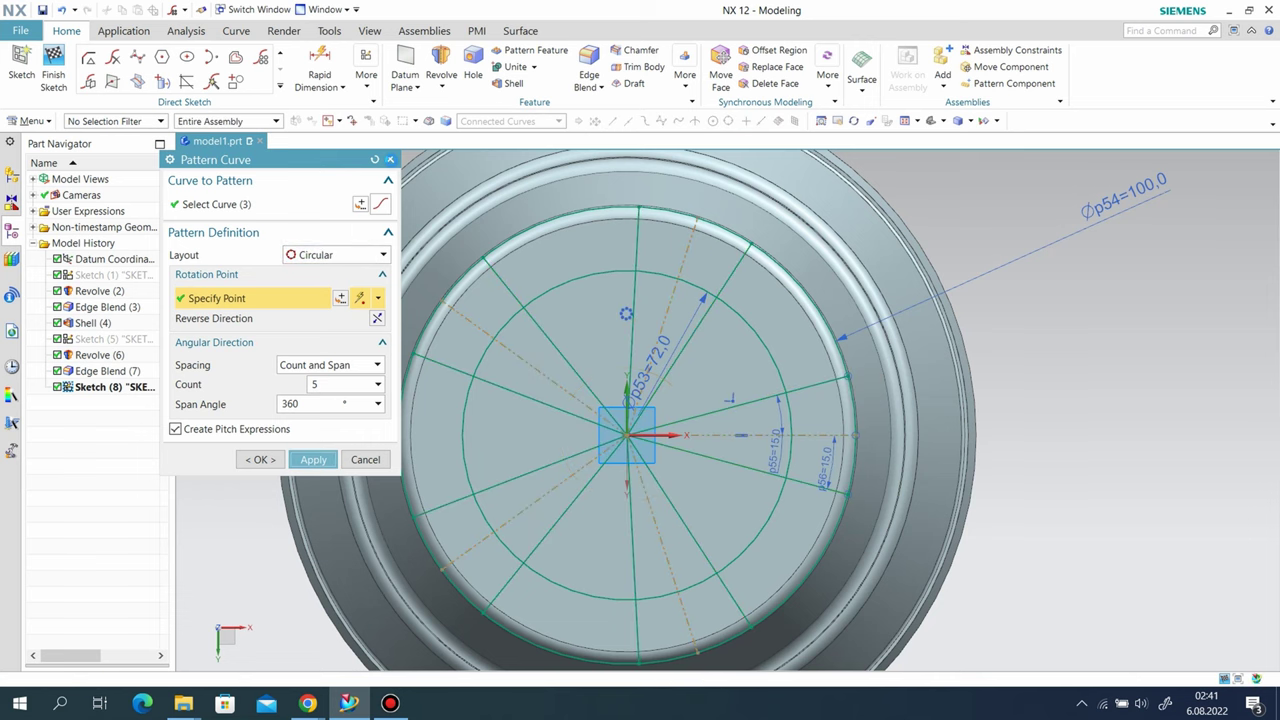
key("Escape")
Step: Finish the sketch and extrude the wedge regions between the circles using the Region Boundary Curves filter
left_click(44, 80)
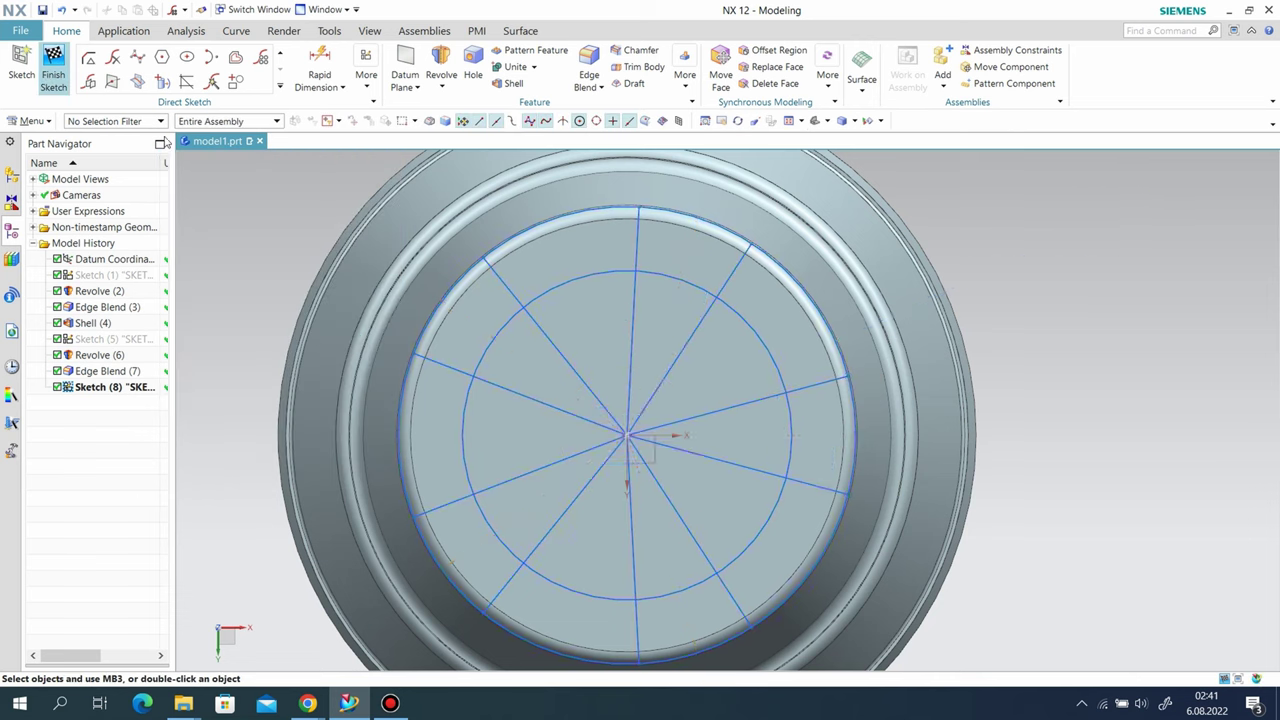
middle_click_drag(674, 420, 628, 345)
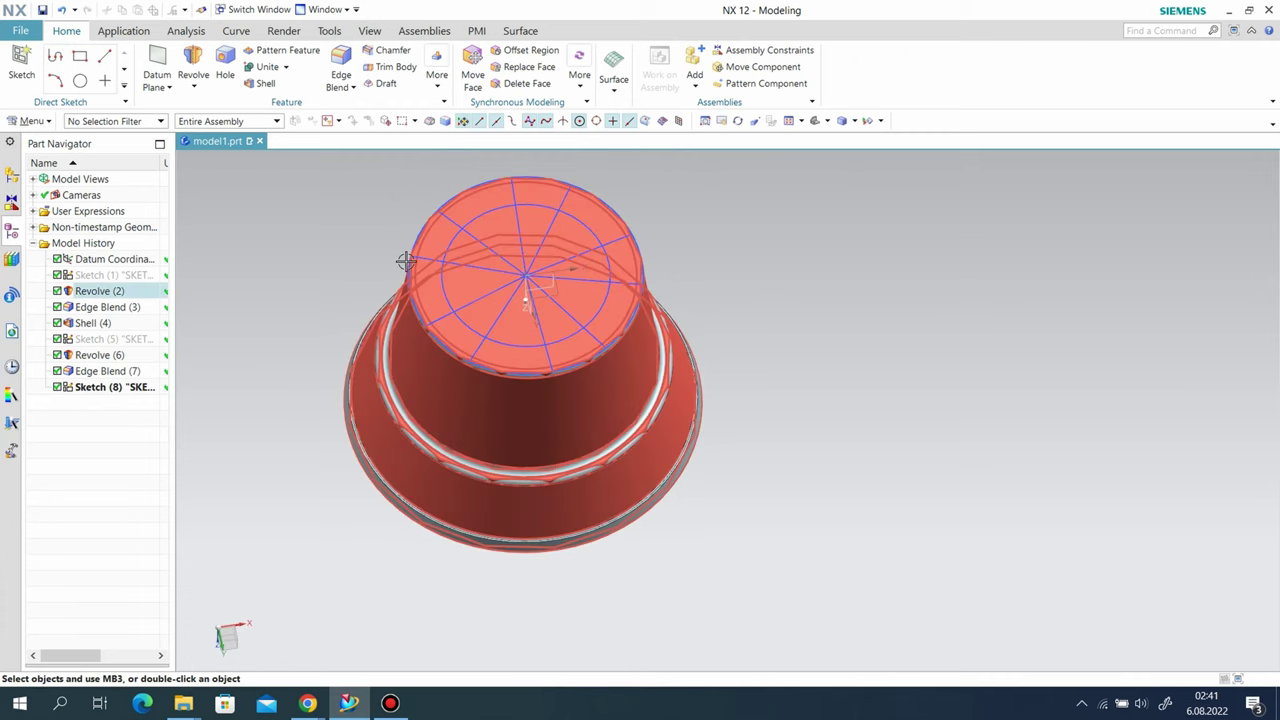
left_click(205, 106)
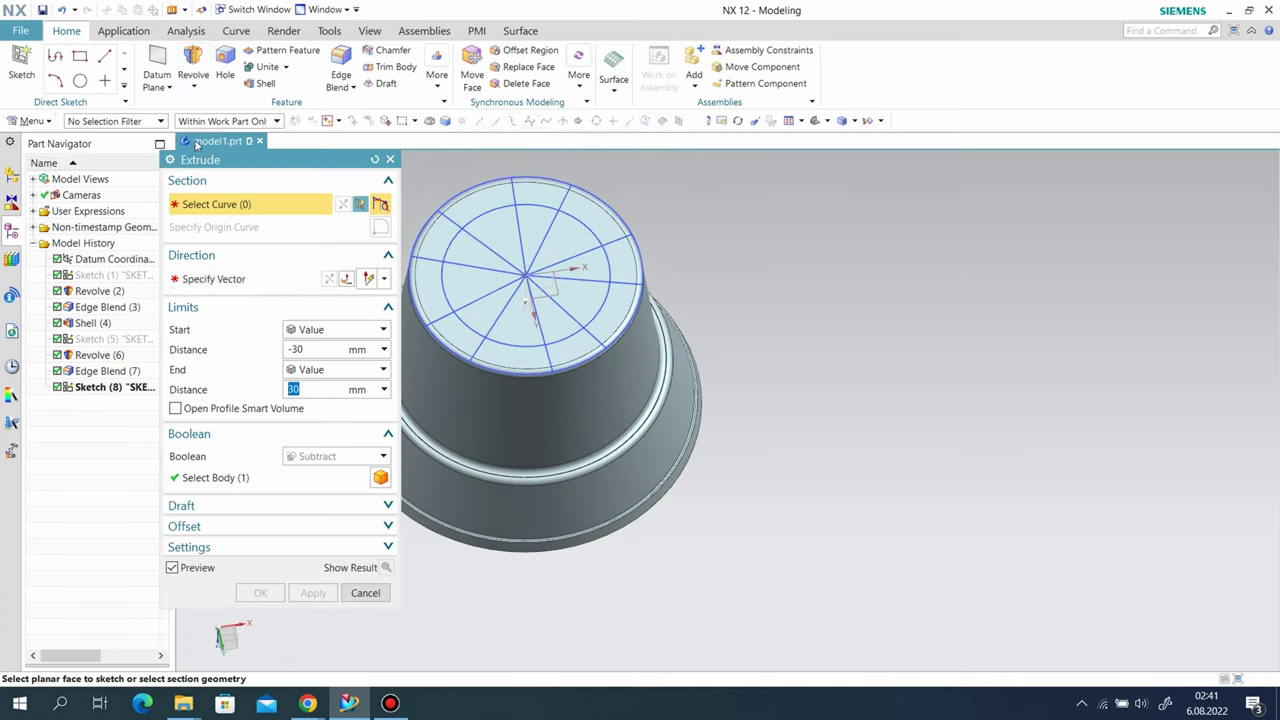
left_click(492, 122)
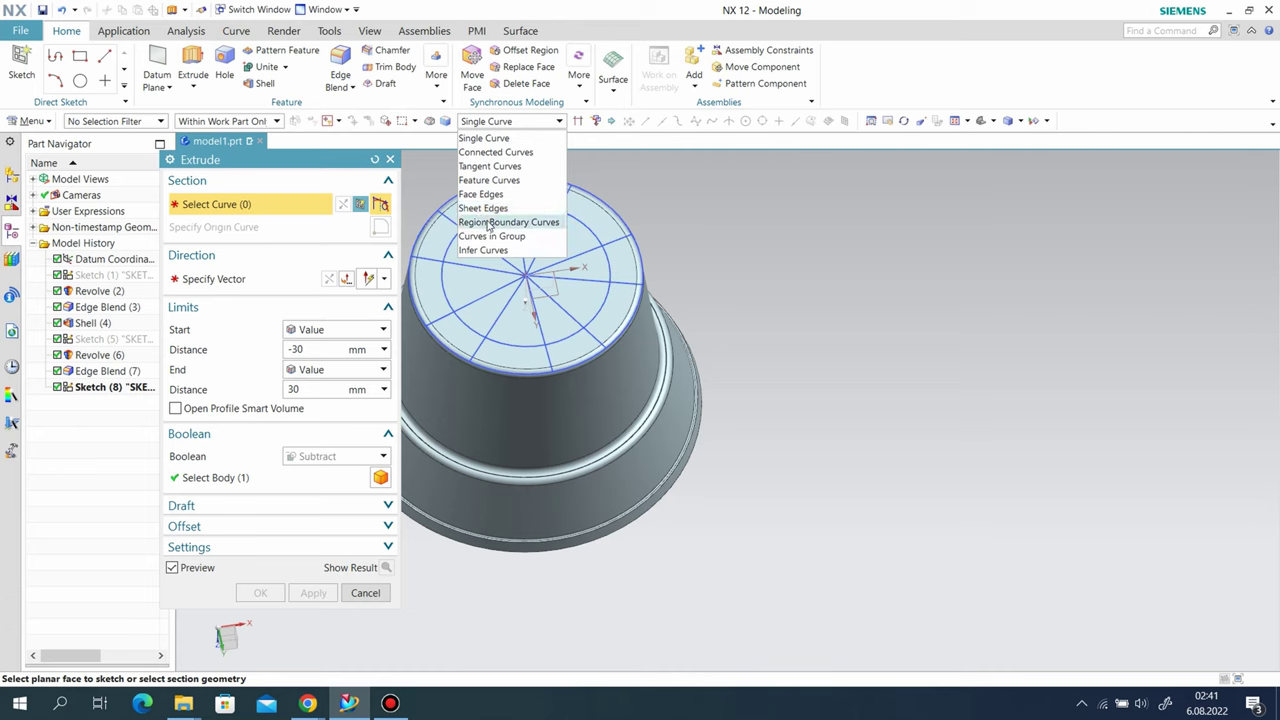
left_click(489, 222)
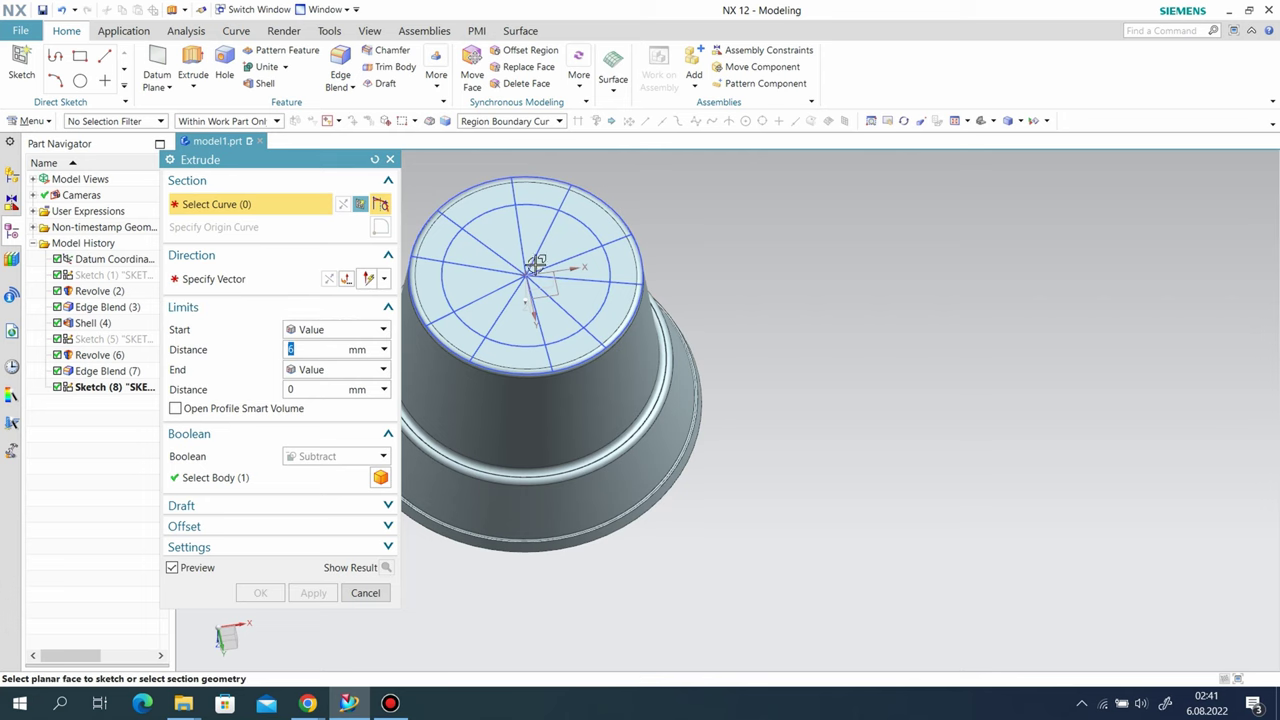
scroll(482, 205, "up", 2)
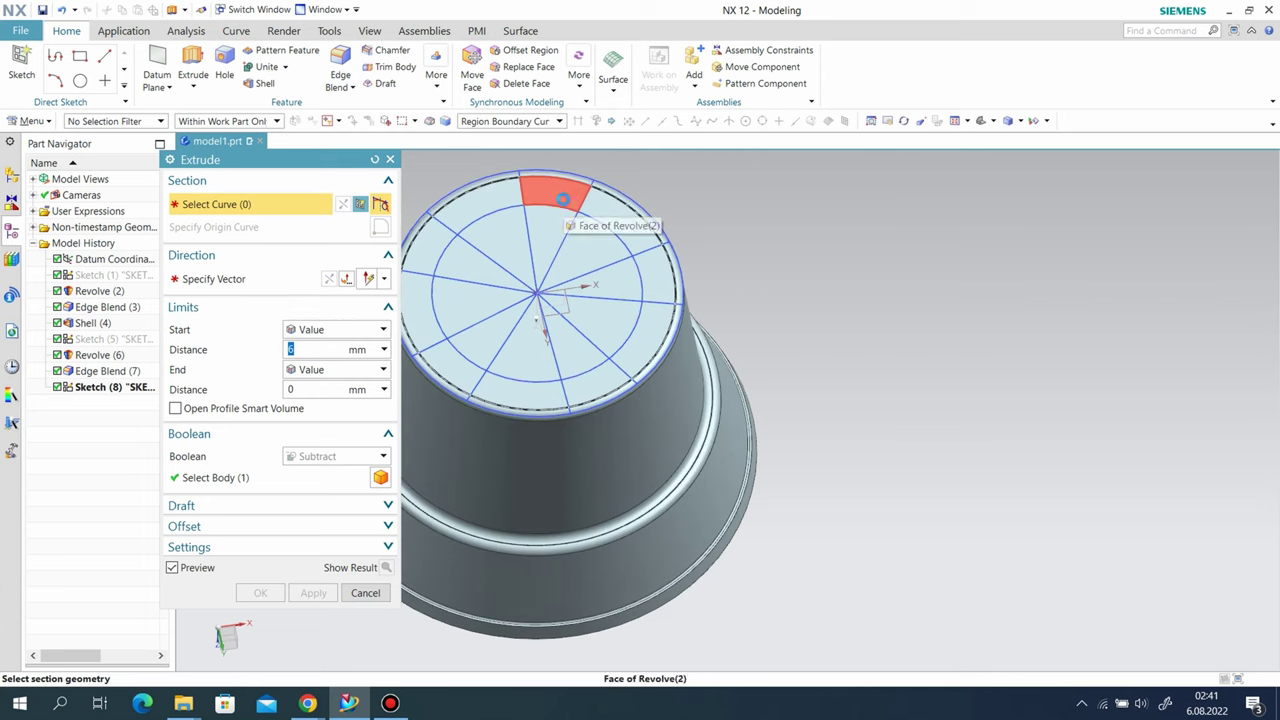
left_click(563, 199)
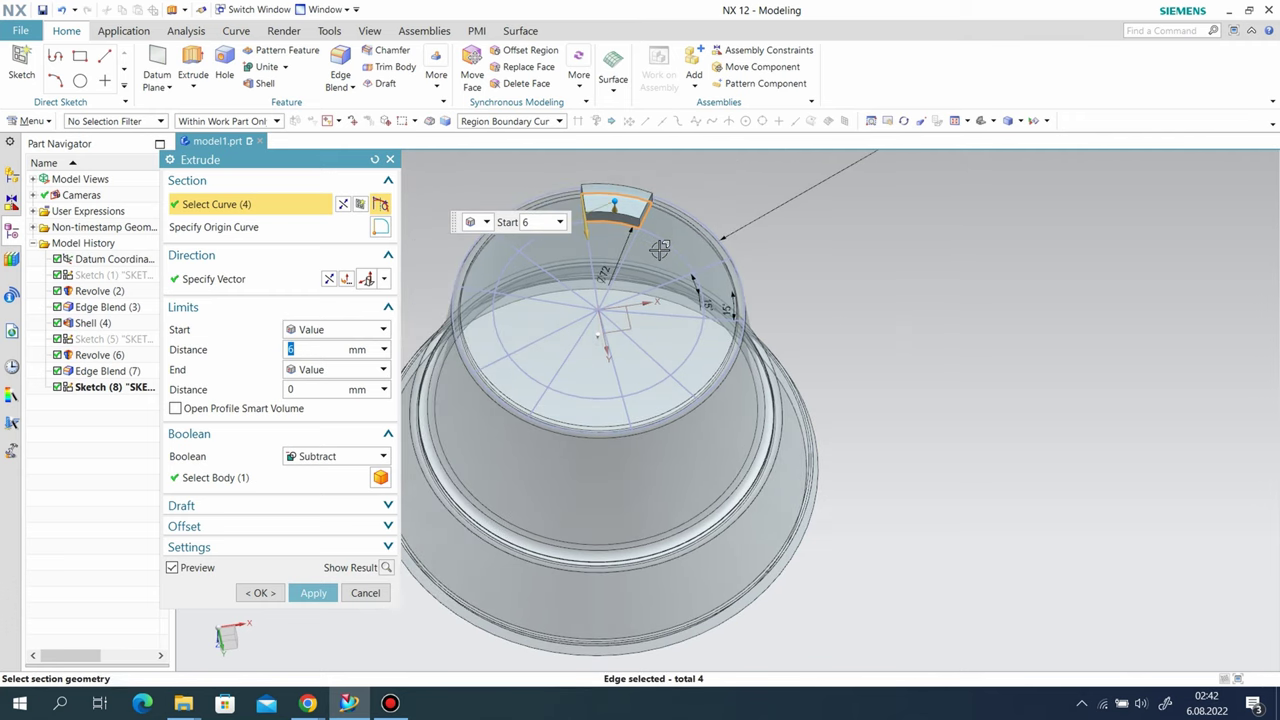
scroll(659, 249, "up", 2)
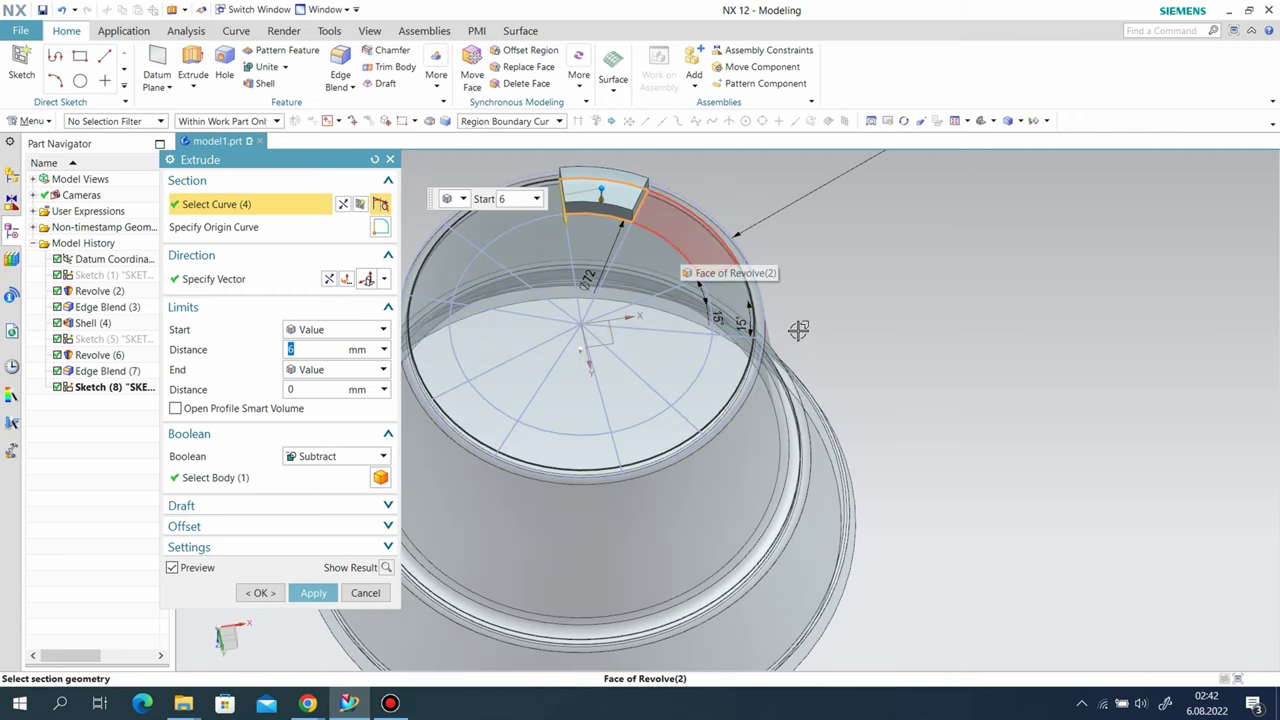
mouse_move(798, 330)
middle_mouse_down()
mouse_move(828, 430)
mouse_move(737, 357)
middle_mouse_up()
left_click(737, 357)
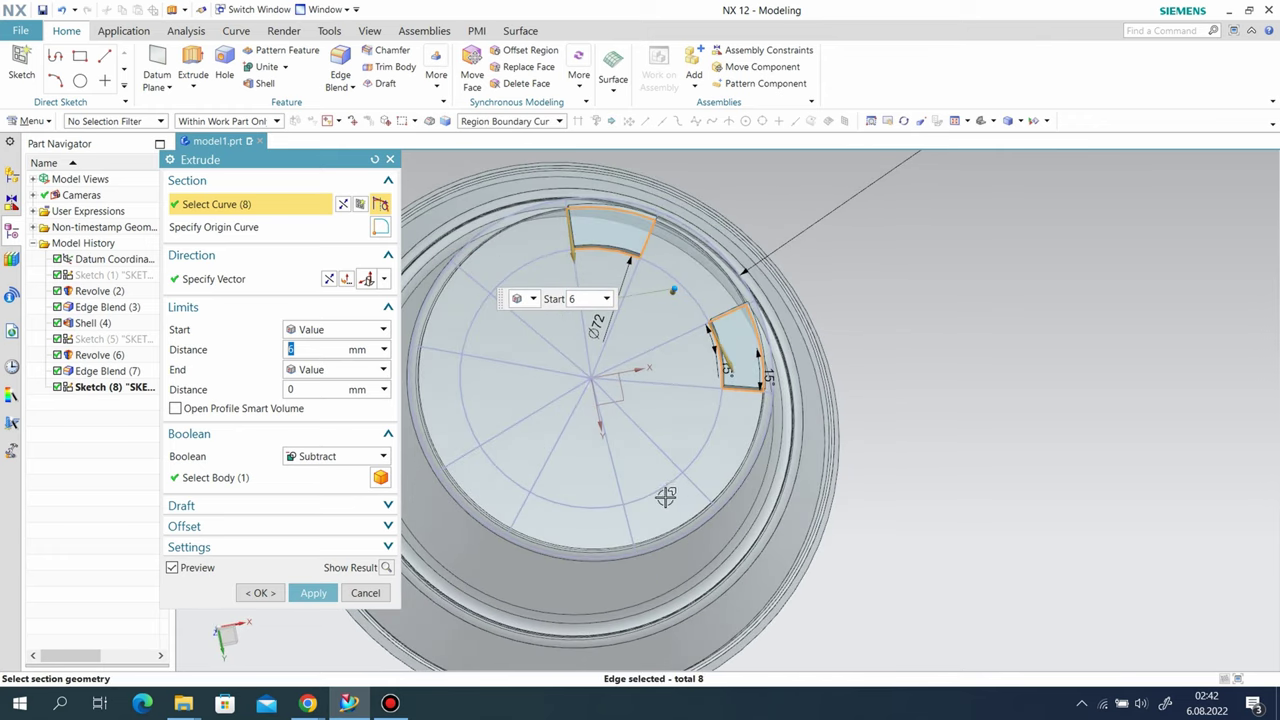
left_click(618, 492)
left_click(500, 486)
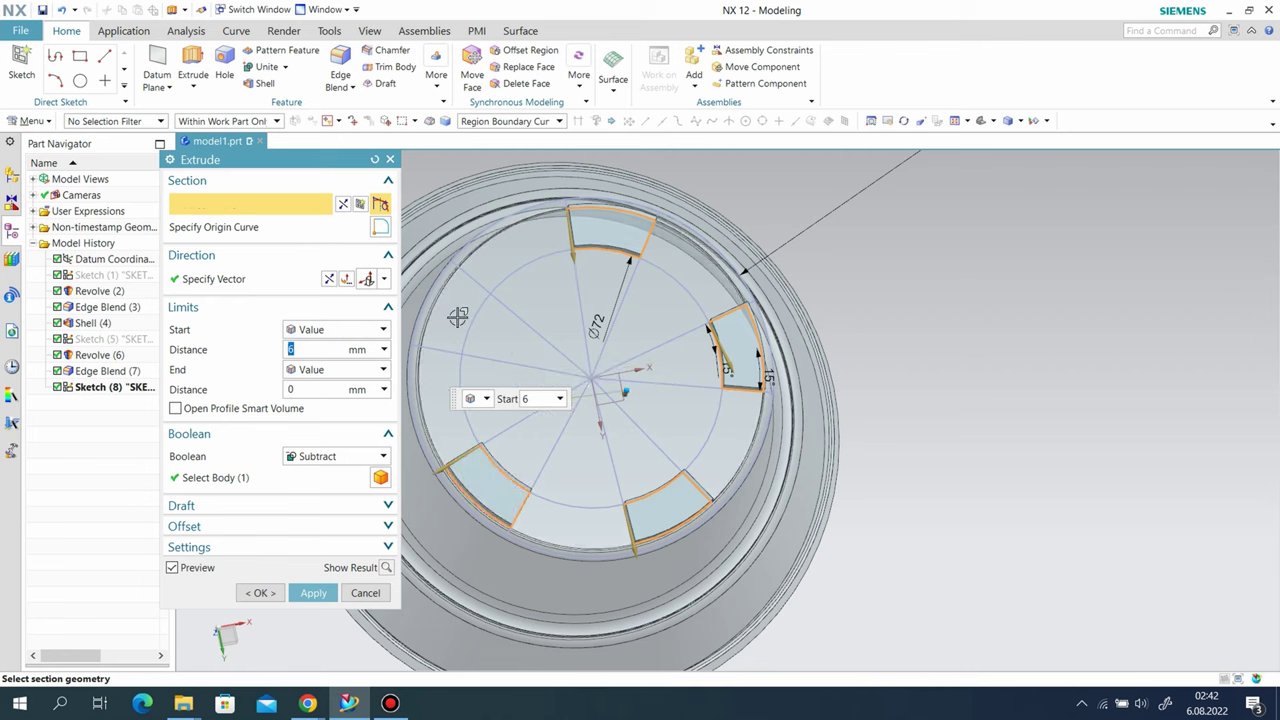
Step: Unite the 6 mm extruded feet with the body, then undo the extrusion
scroll(806, 460, "down", 3)
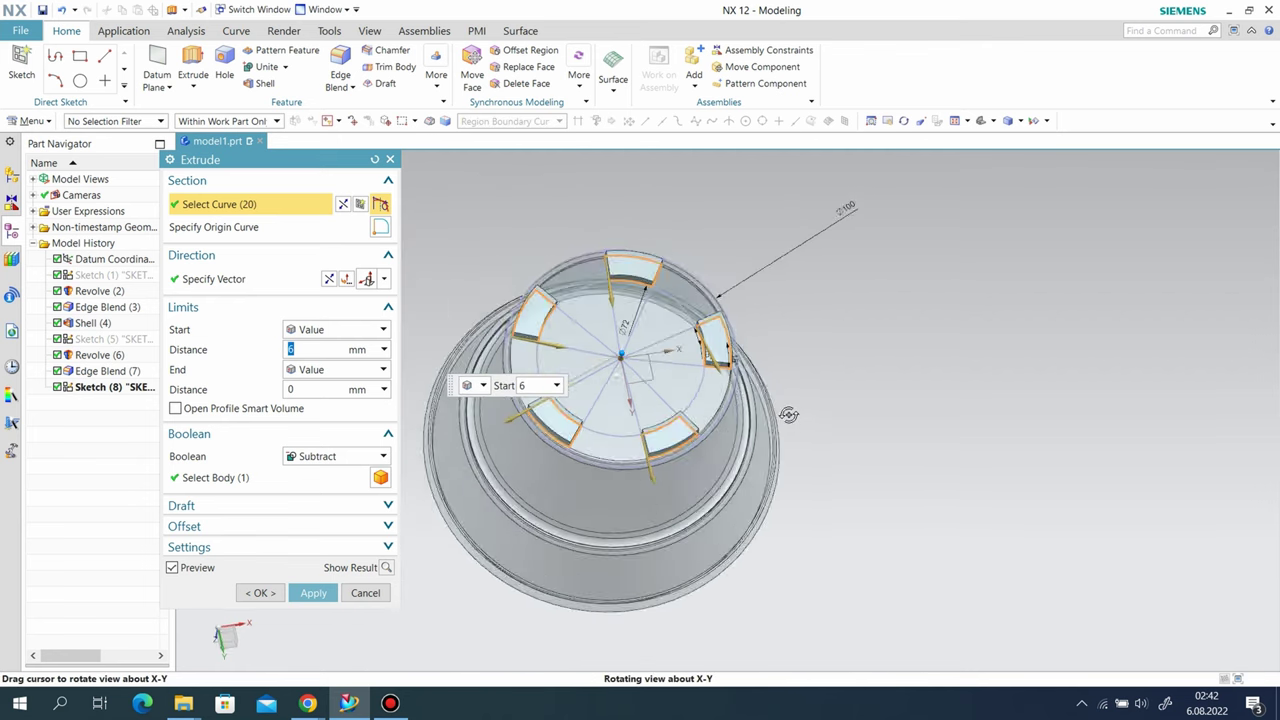
middle_click_drag(806, 460, 788, 406)
left_click(356, 460)
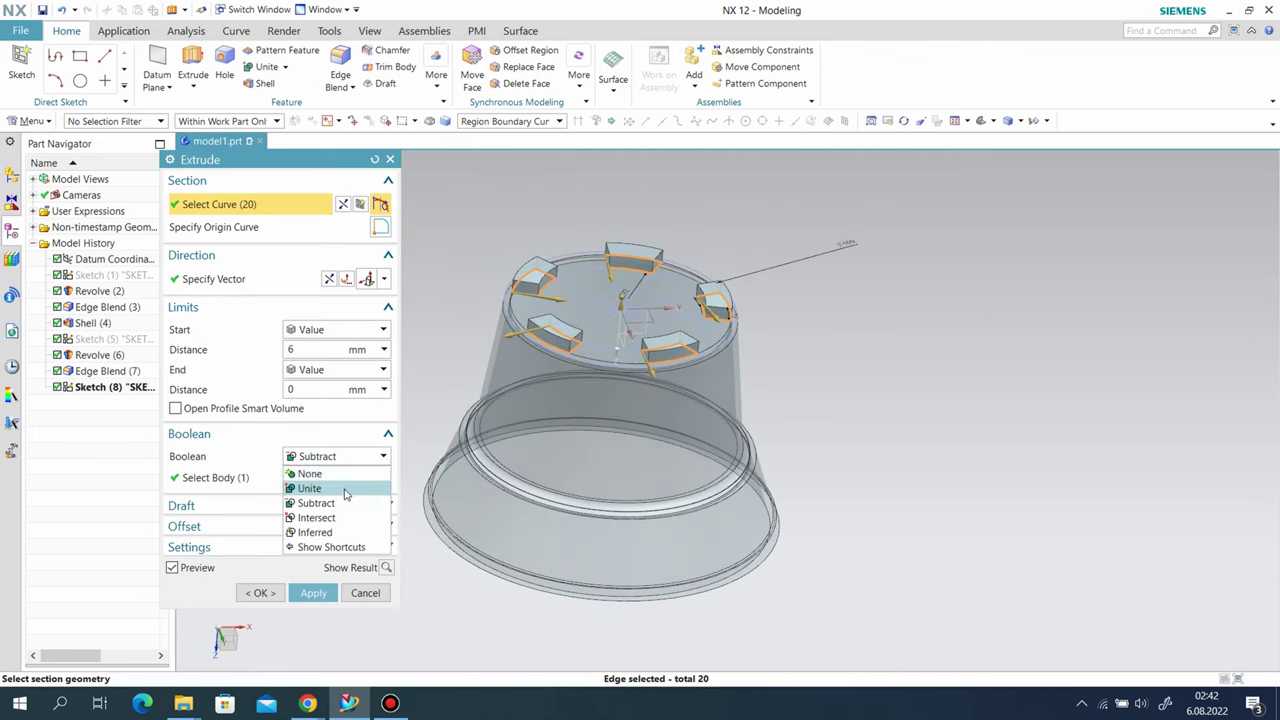
left_click(345, 490)
left_click(311, 594)
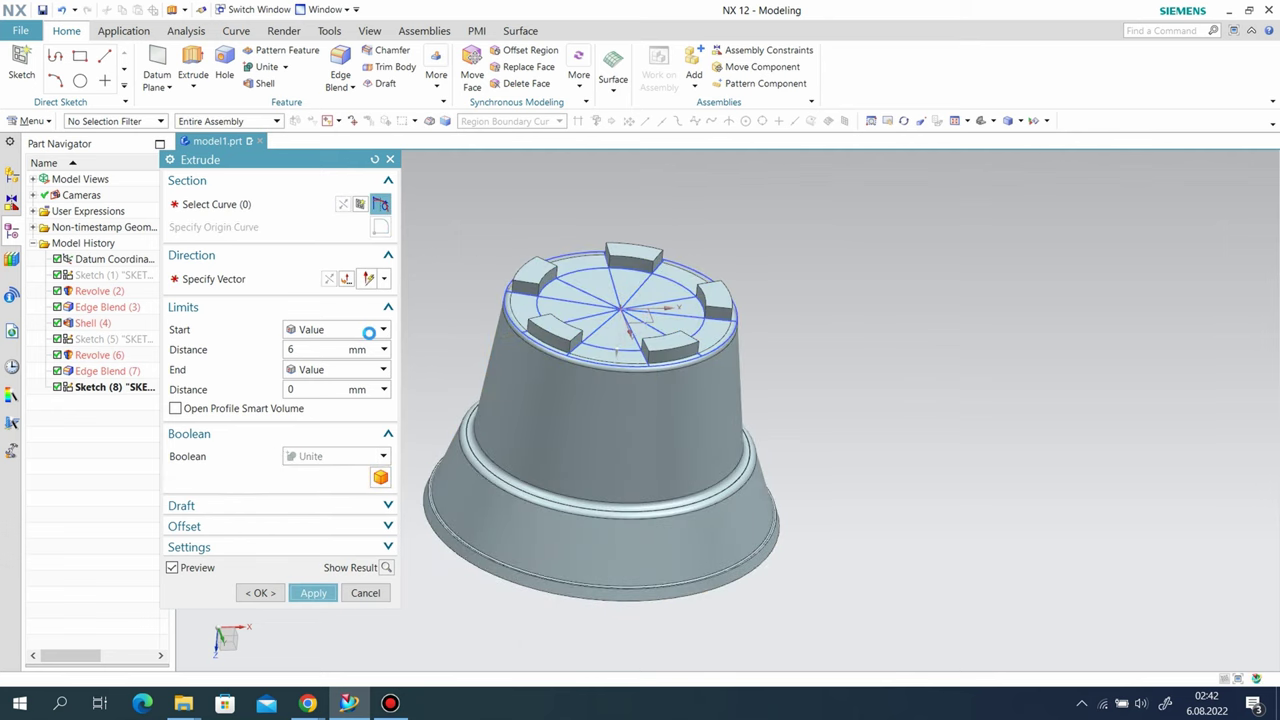
left_click(390, 160)
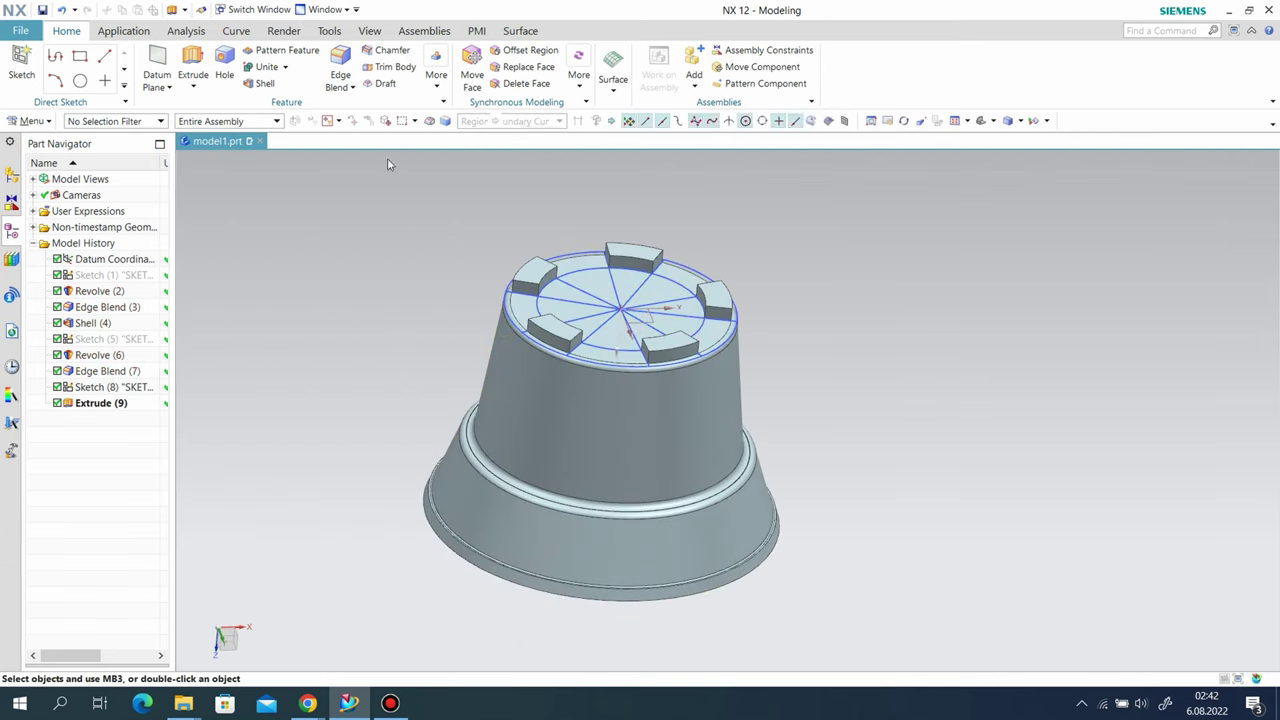
left_click(68, 14)
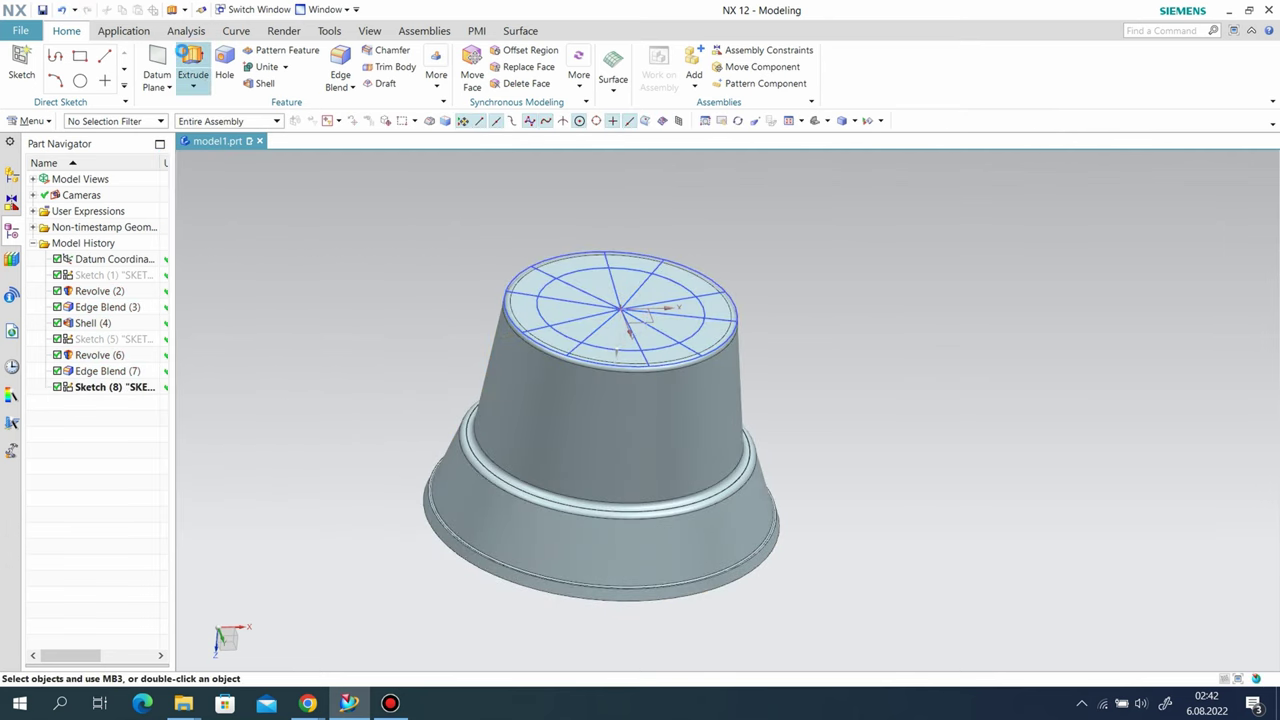
Step: Extrude the five arc regions 6 mm from the base, united with the pot body
left_click(193, 68)
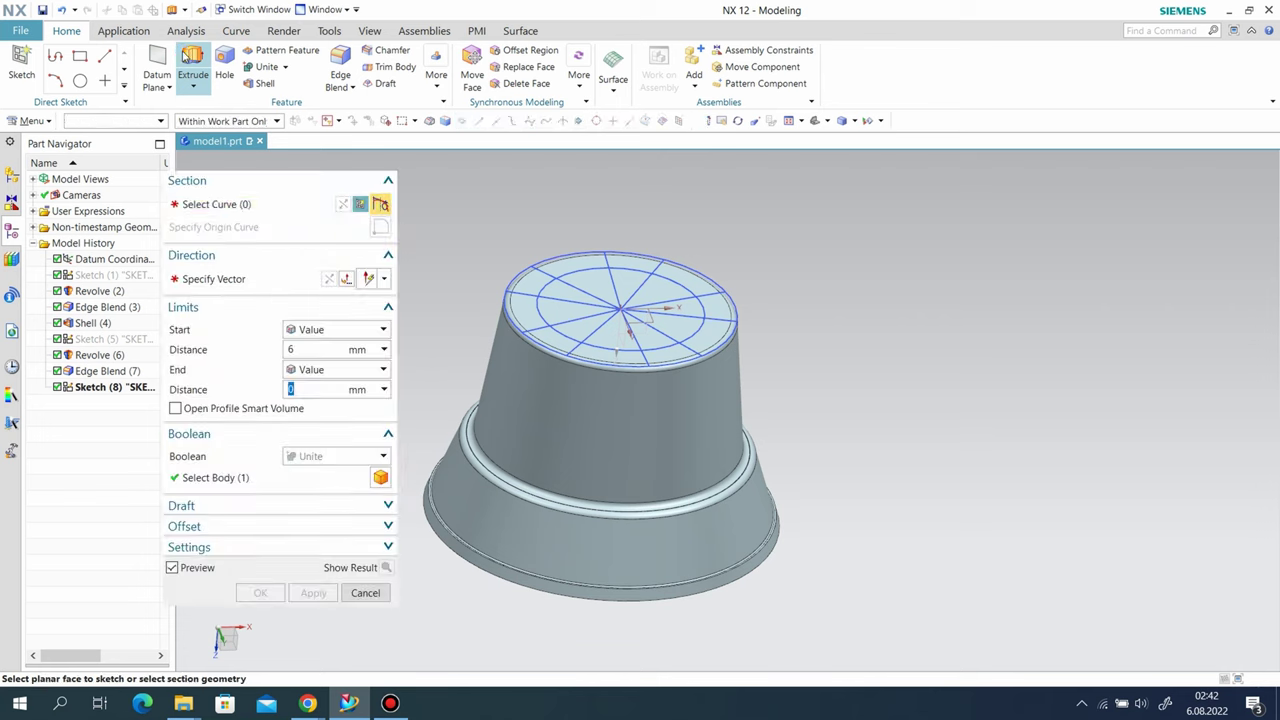
left_click(530, 316)
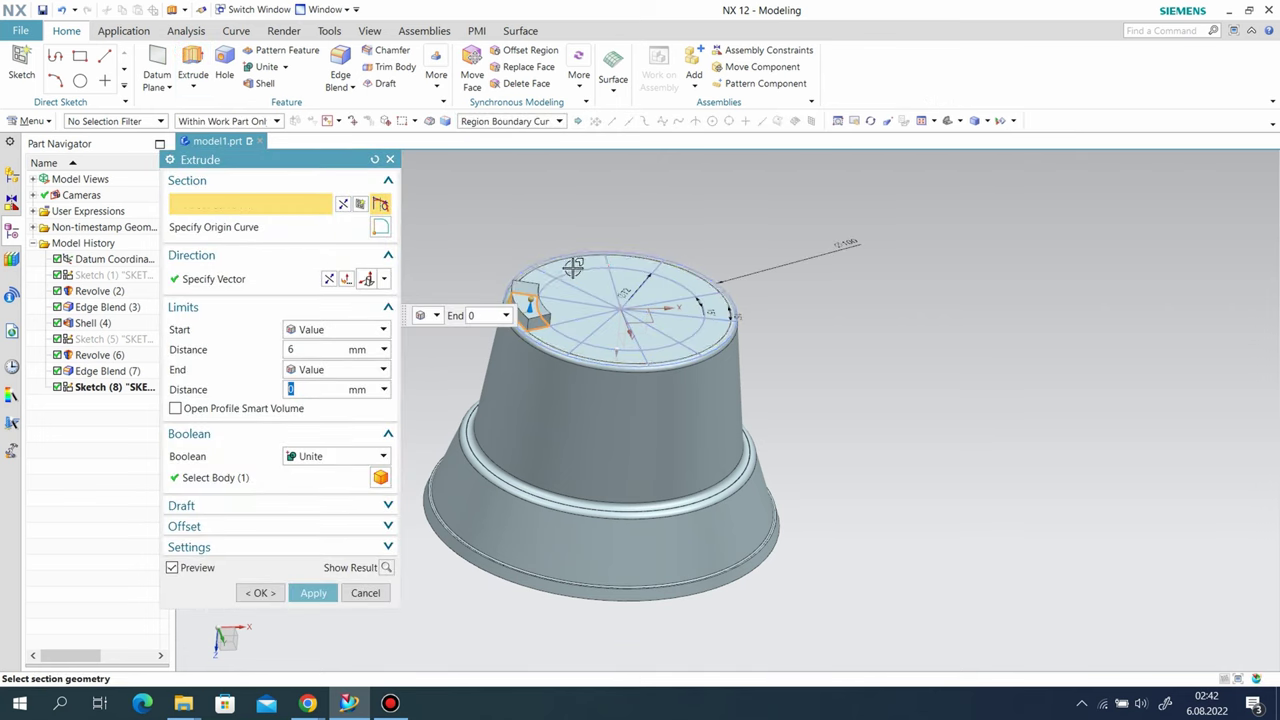
left_click(570, 266)
left_click(690, 283)
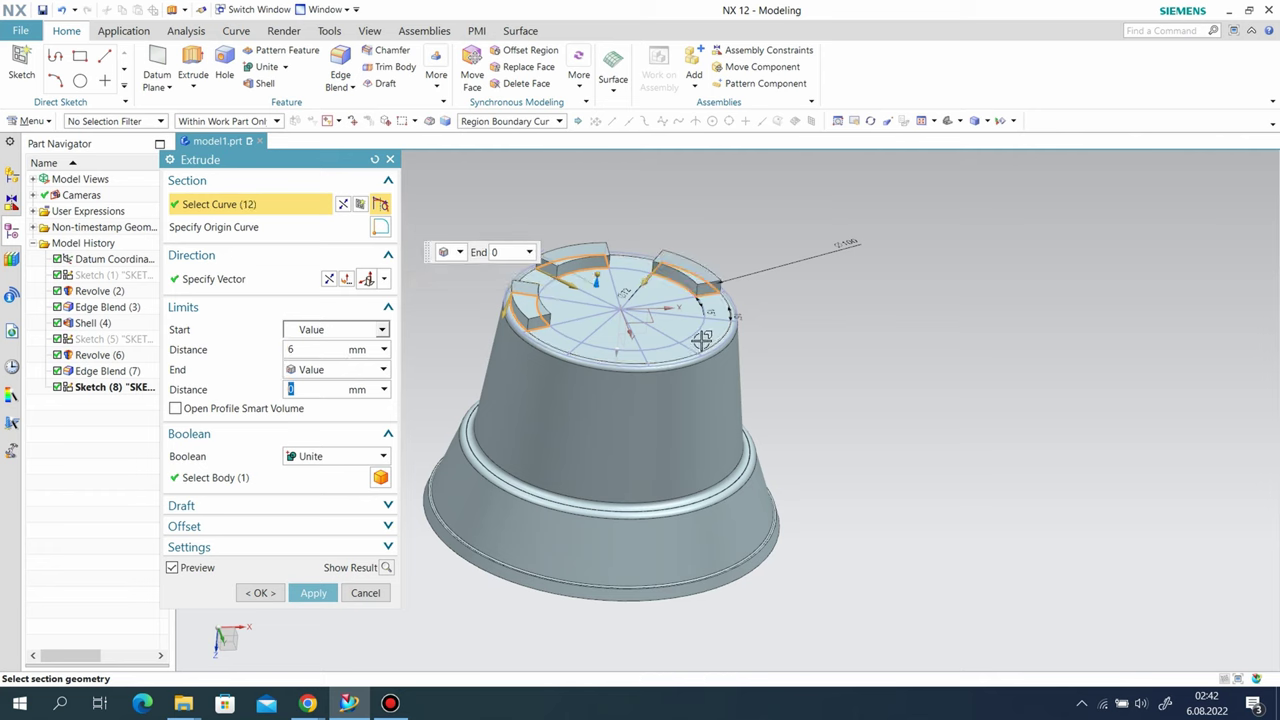
left_click(700, 335)
left_click(605, 353)
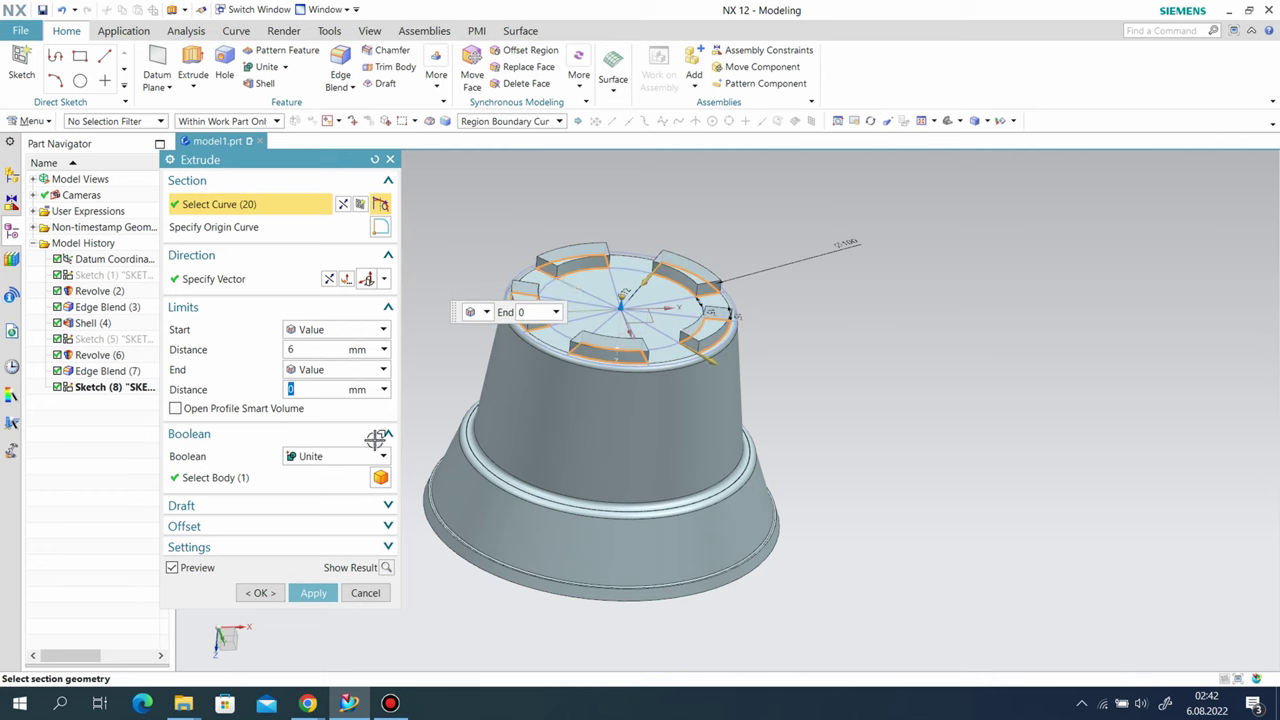
left_click(297, 593)
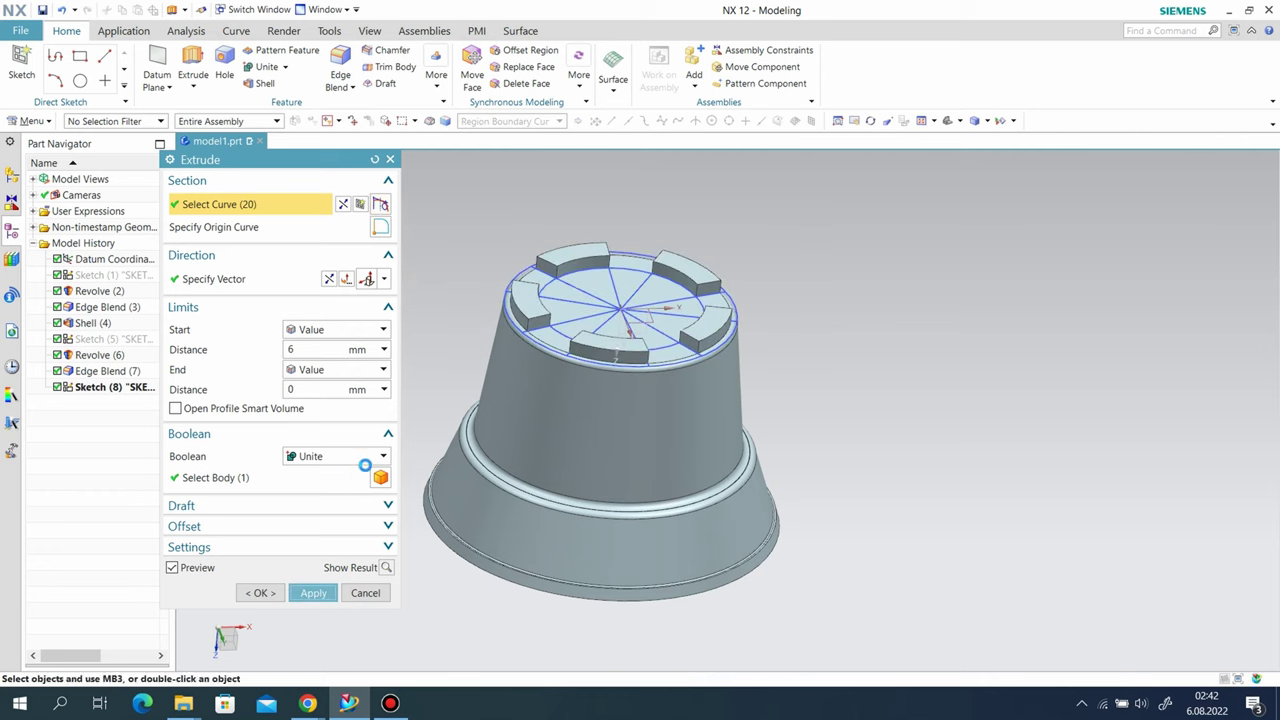
left_click(390, 161)
scroll(651, 320, "up", 3)
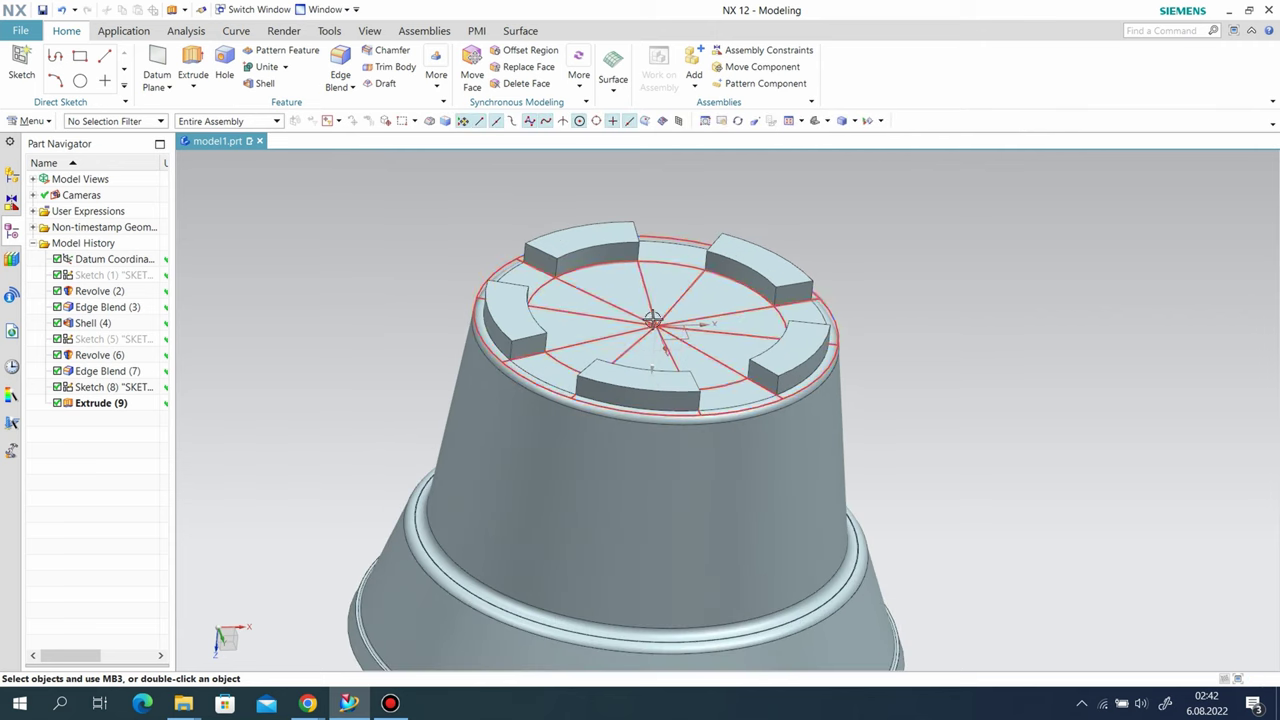
left_click(564, 309)
Step: Hide the feet sketch with Ctrl+B
right_click(557, 300)
key("Escape")
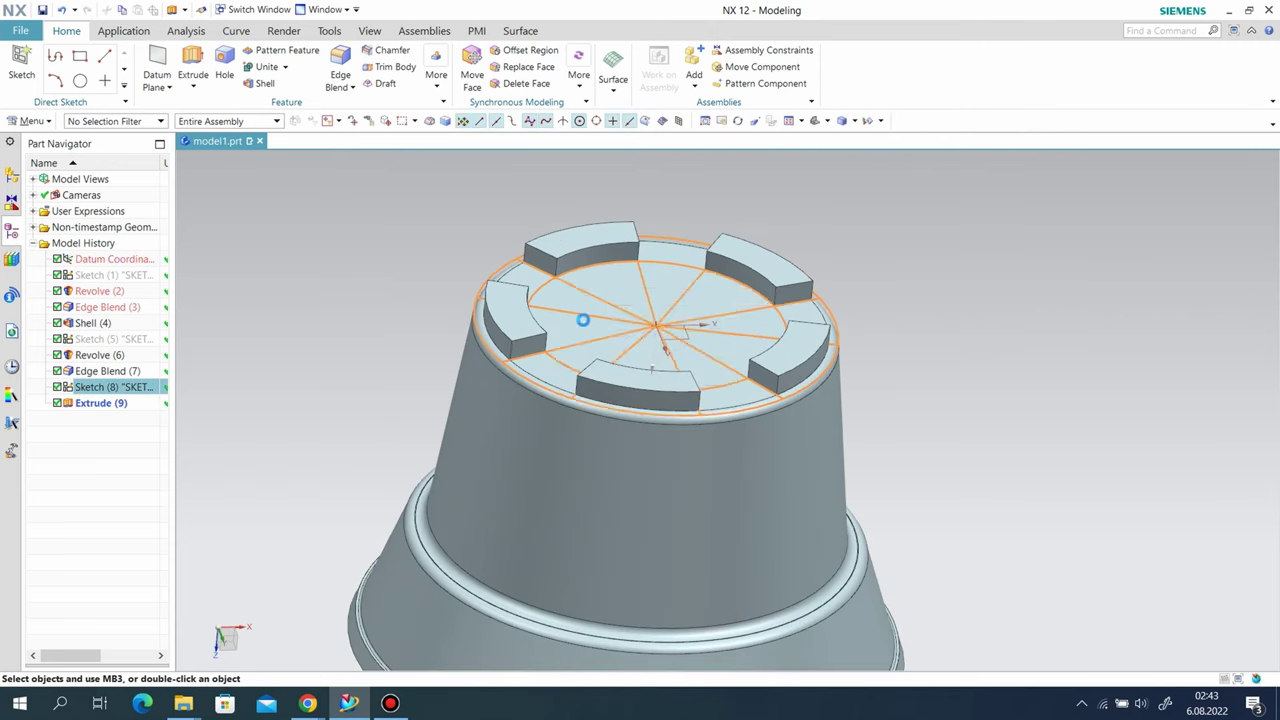
key("ctrl+b")
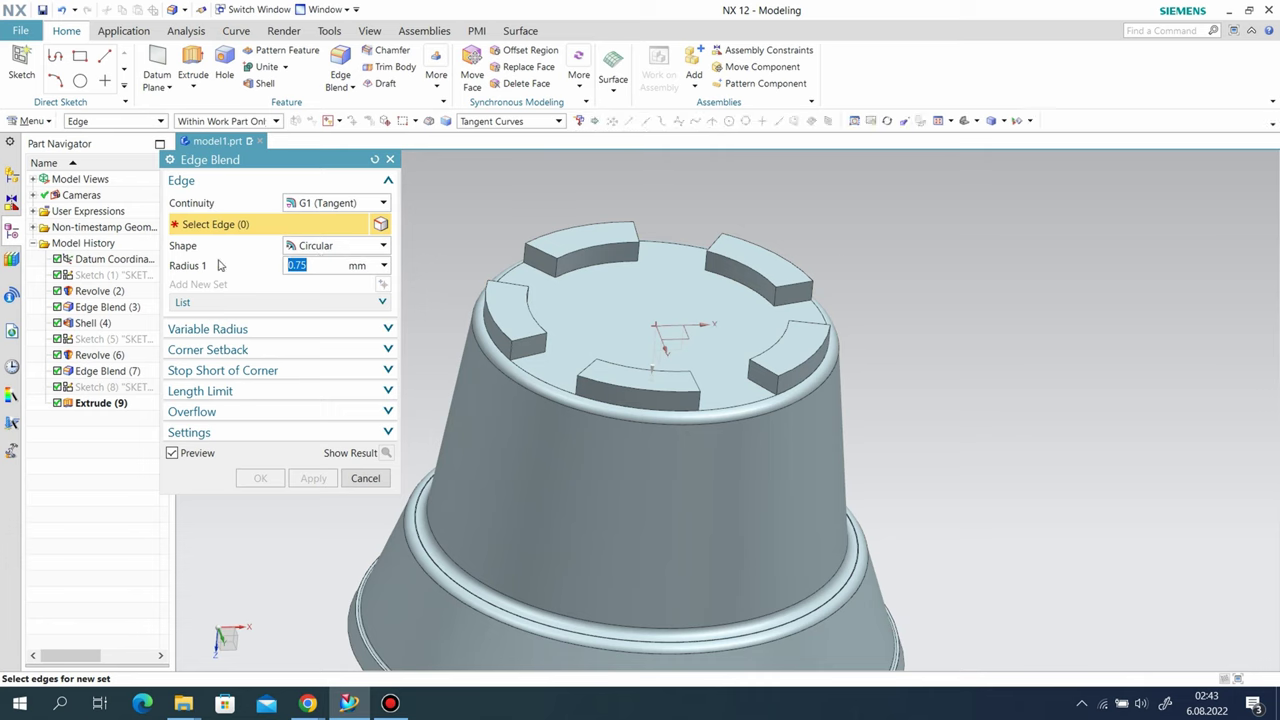
type("1")
Step: Blend all edges of the five feet at 1 mm using the Face Edges rule
left_click(477, 121)
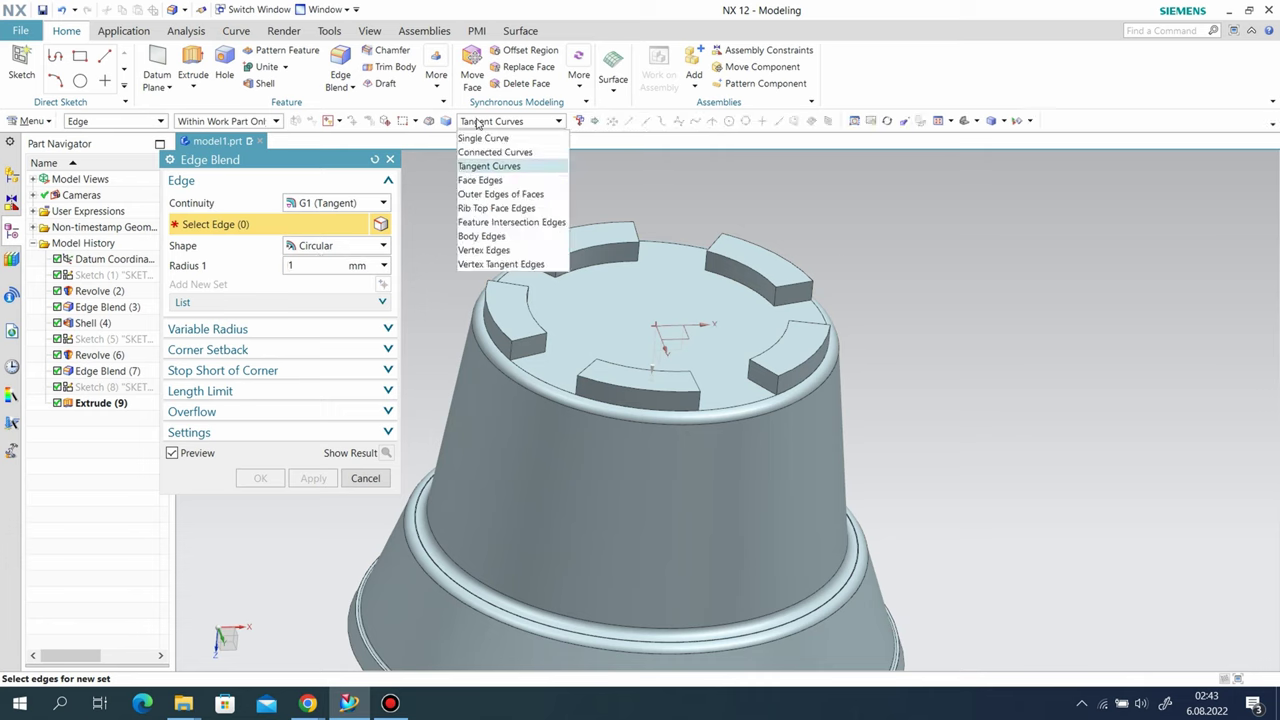
left_click(478, 178)
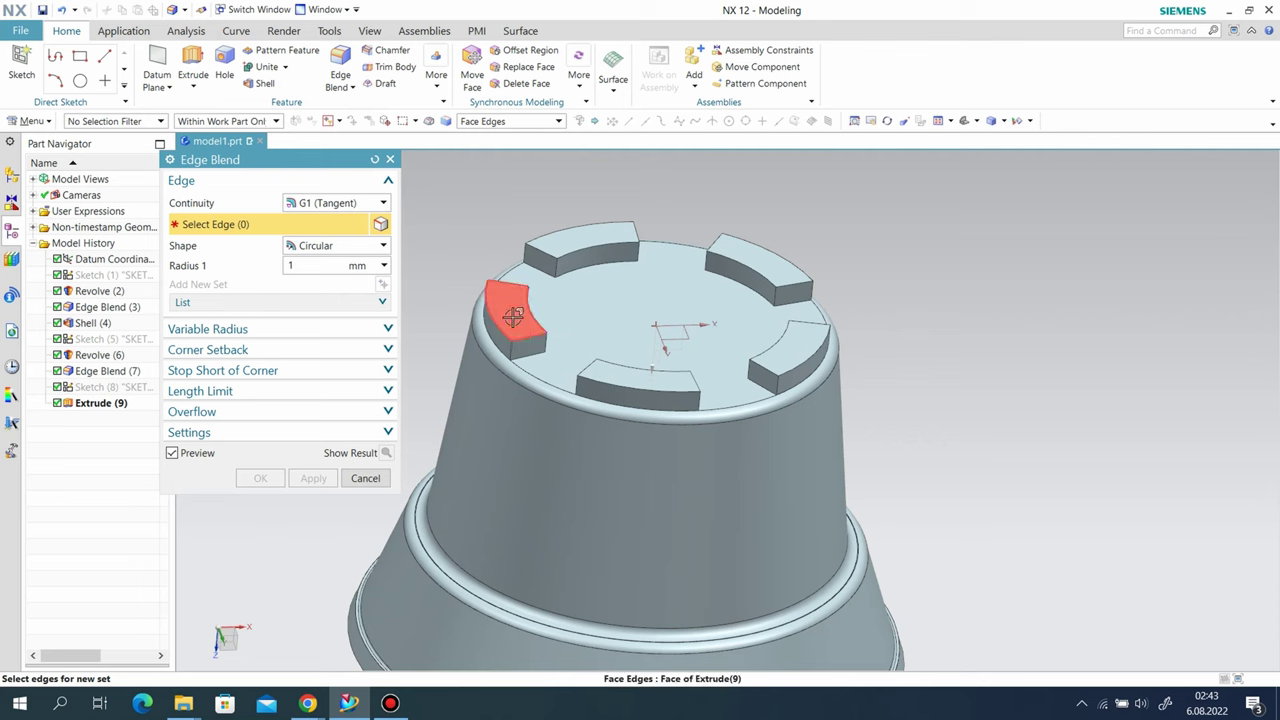
left_click(518, 300)
left_click(580, 242)
left_click(635, 378)
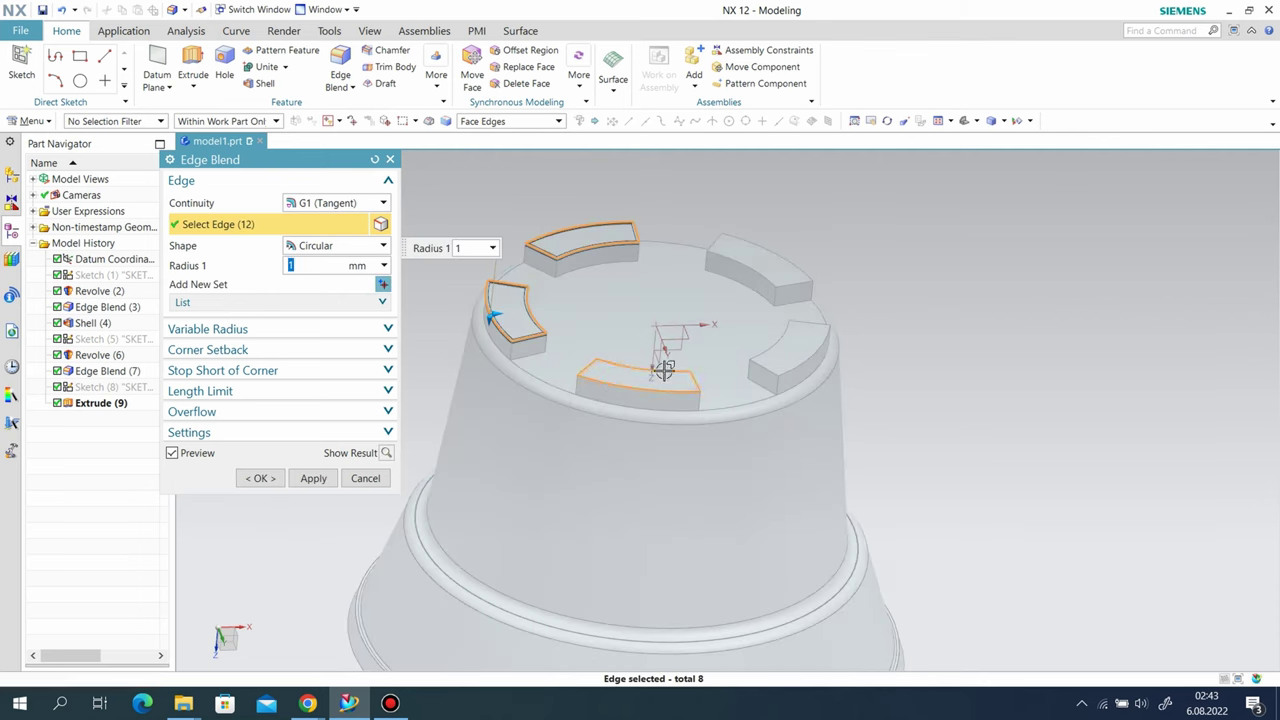
left_click(792, 348)
left_click(760, 262)
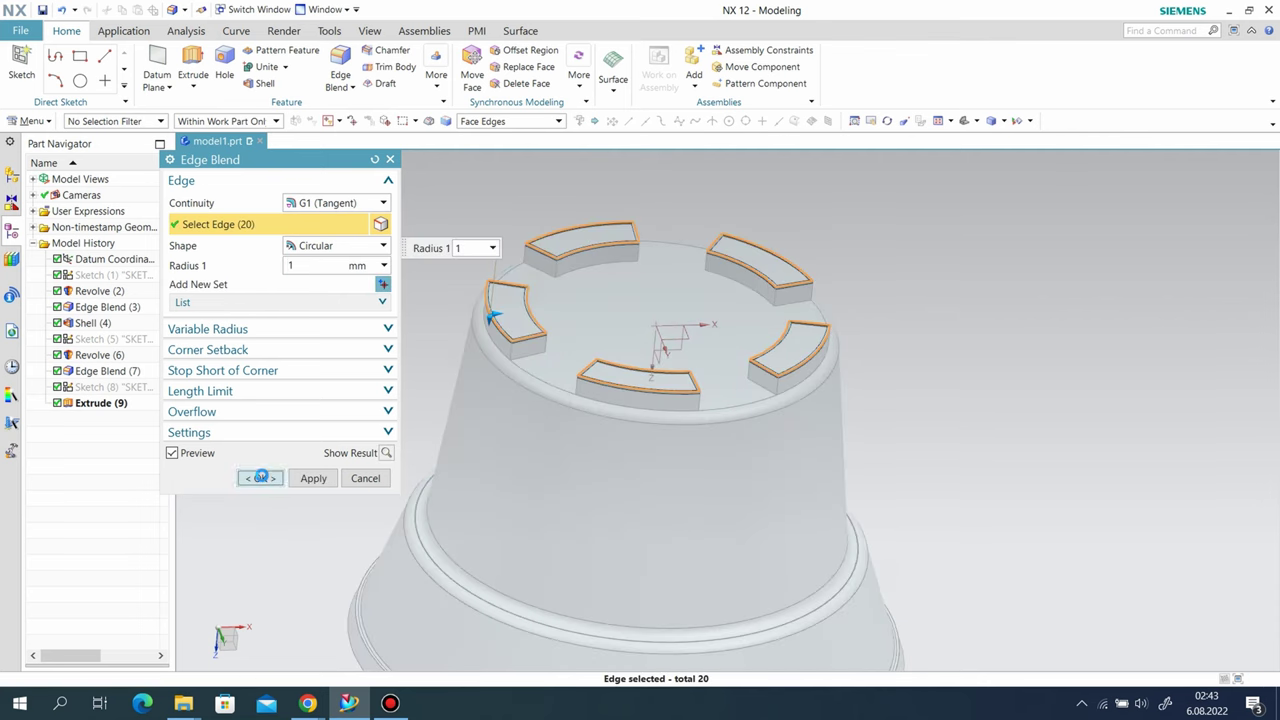
left_click(260, 478)
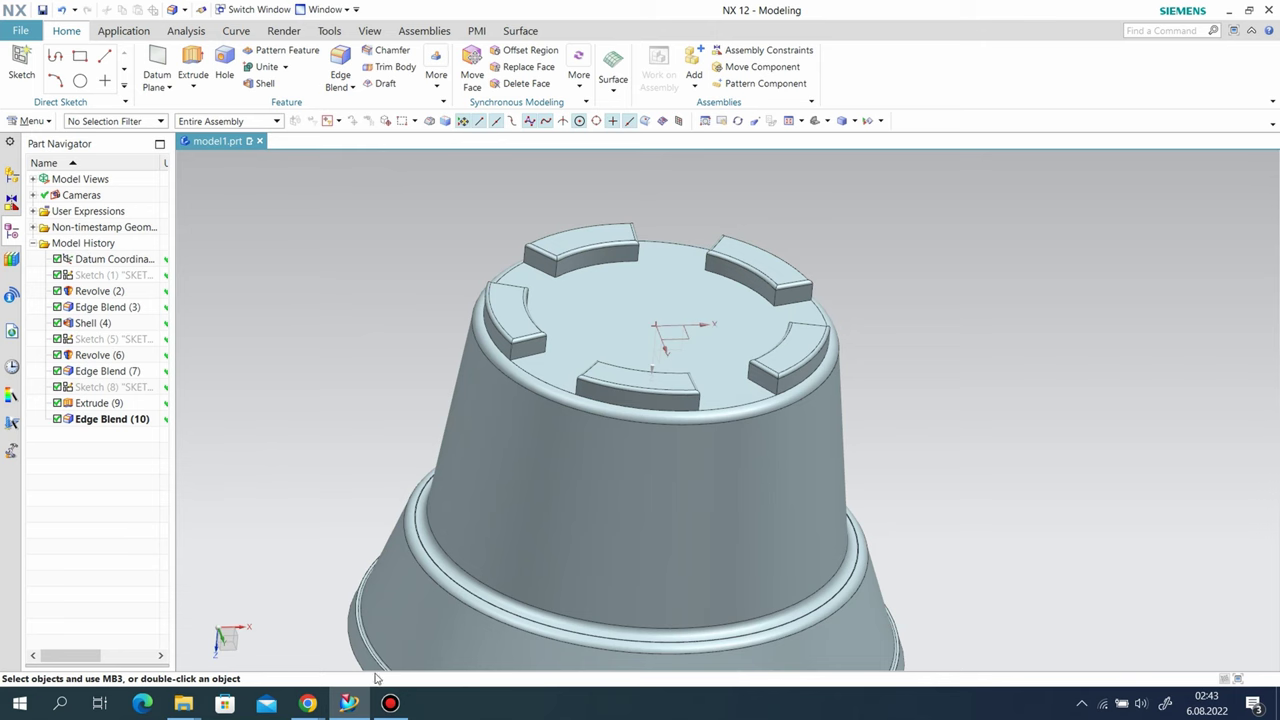
left_click(308, 703)
Step: Play the YouTube tutorial and pause it at about 8:00, where the foot end edges are blended
left_click(378, 338)
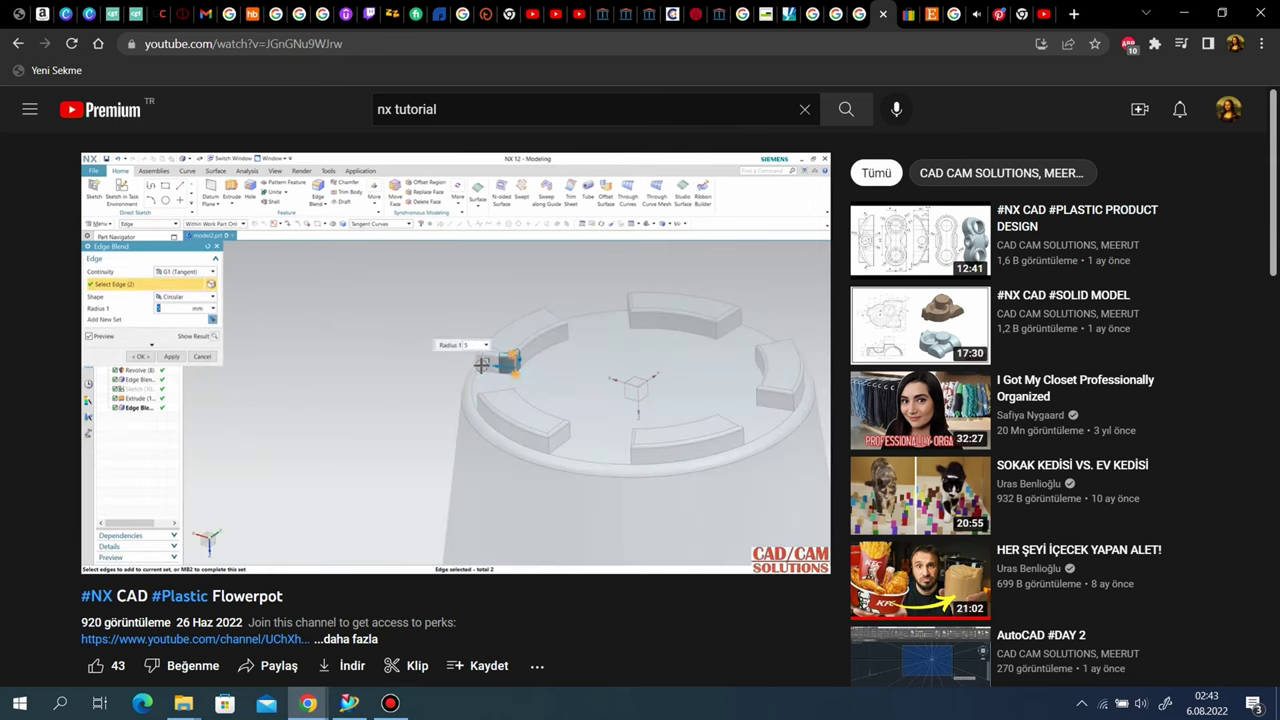
mouse_move(529, 412)
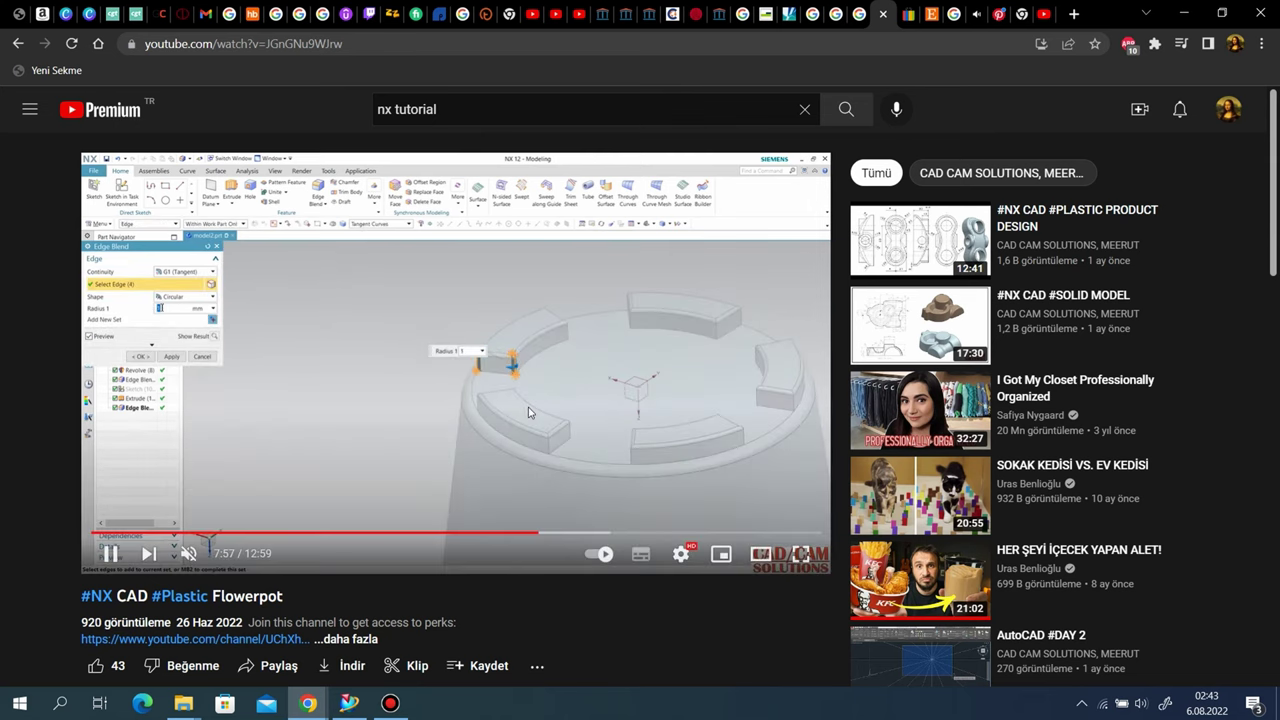
left_click(317, 391)
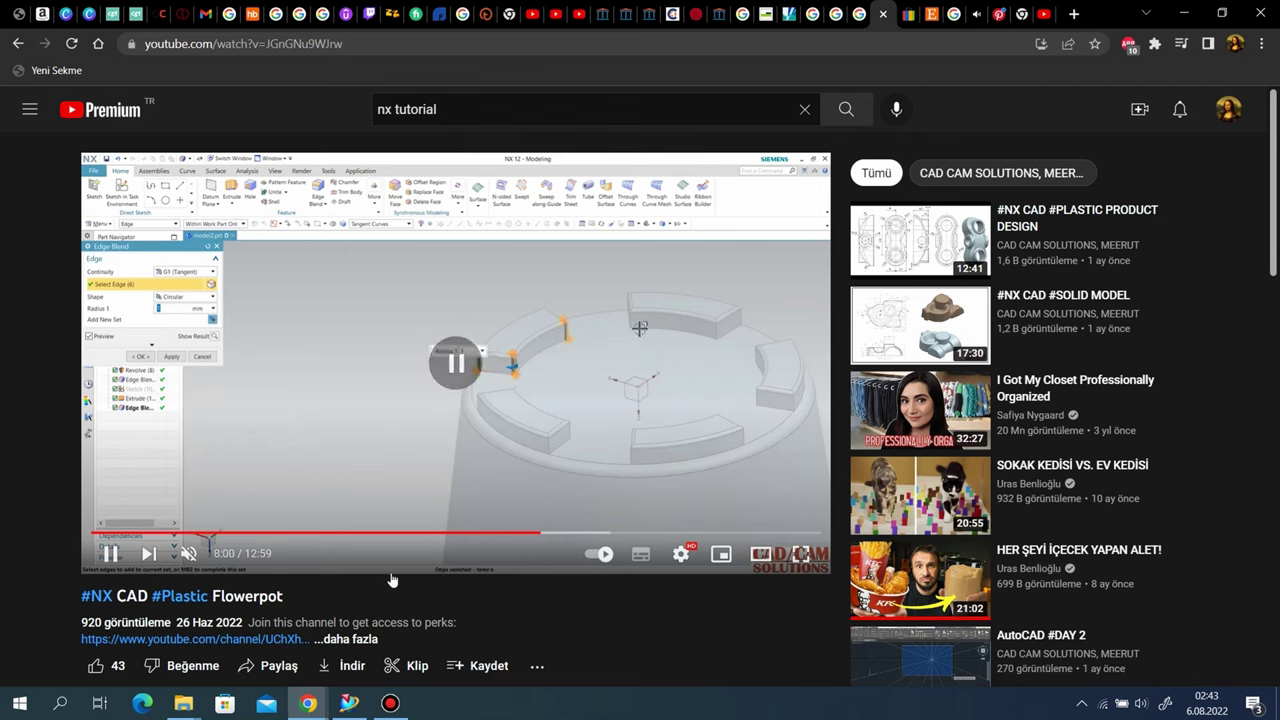
Step: Back in NX, start a new Edge Blend using the tangent-connected edge selection rule
left_click(349, 703)
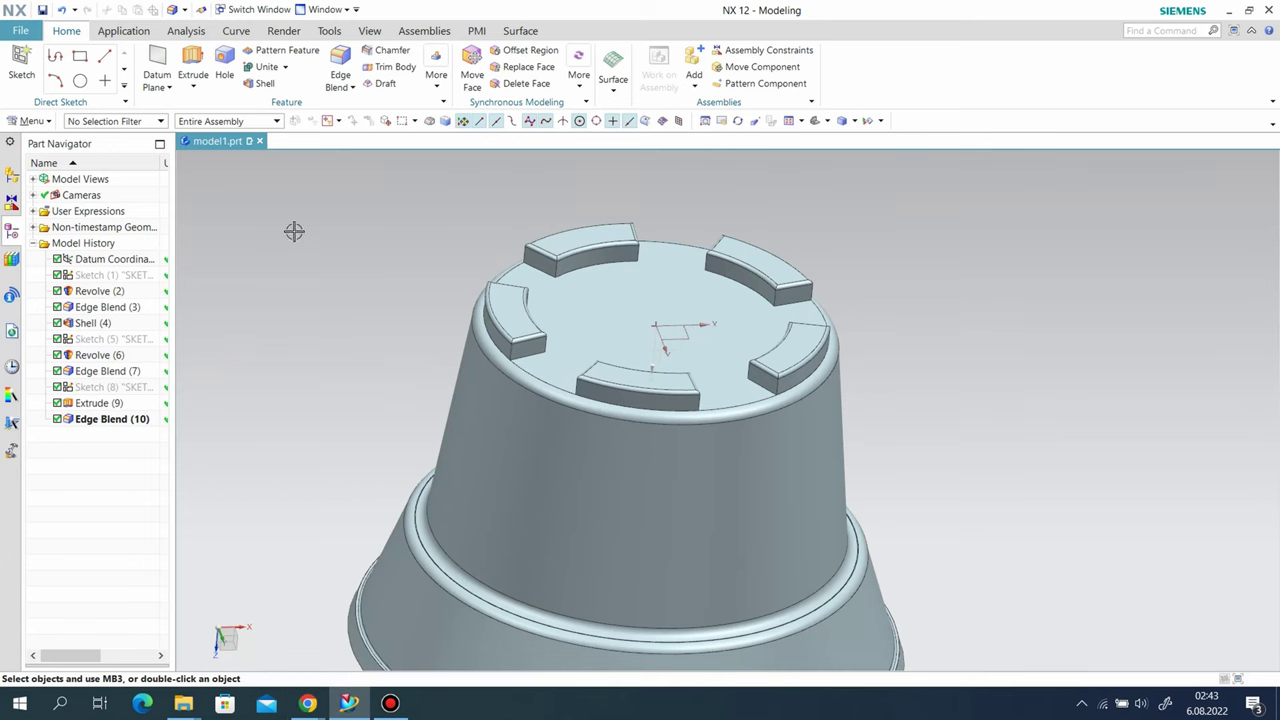
left_click(341, 62)
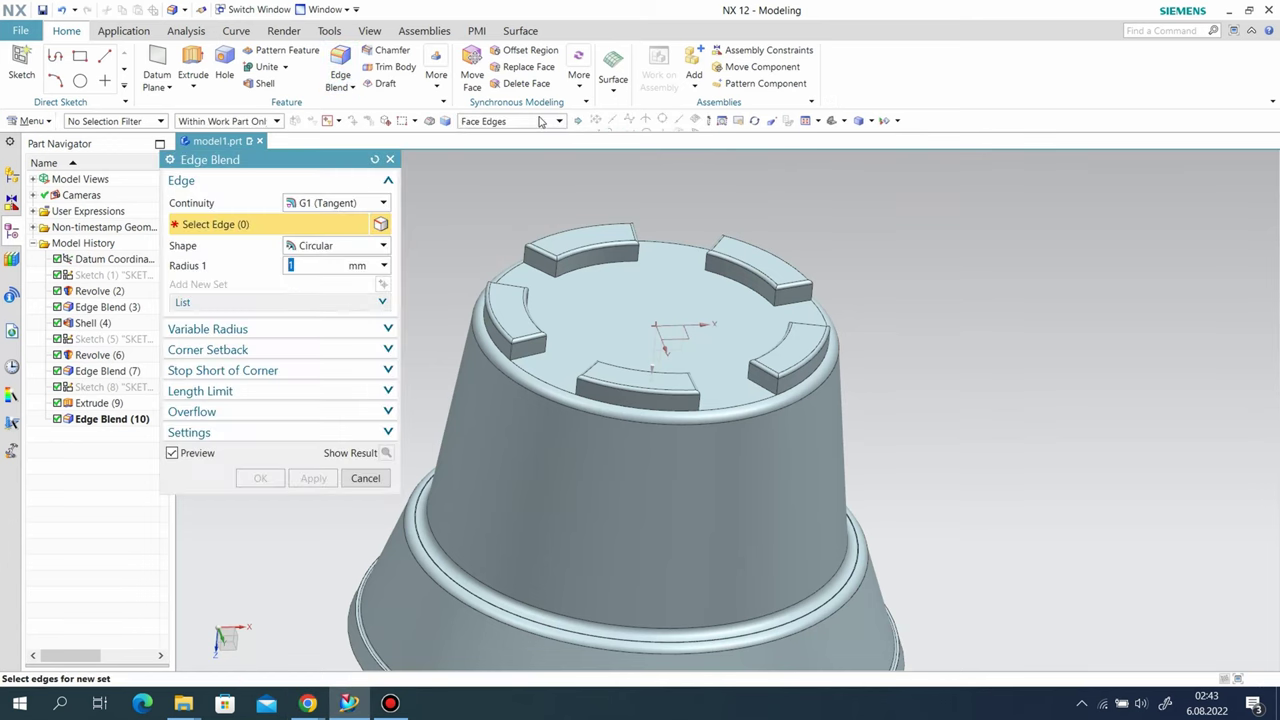
left_click(505, 121)
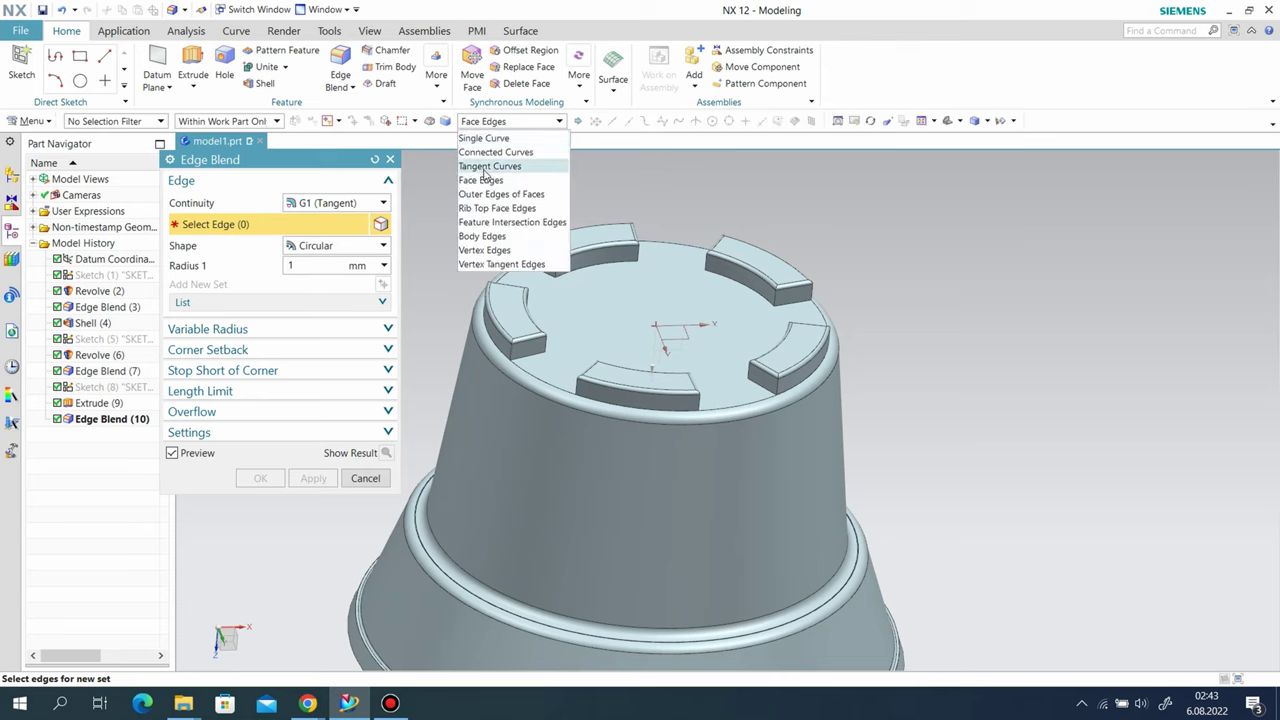
left_click(490, 166)
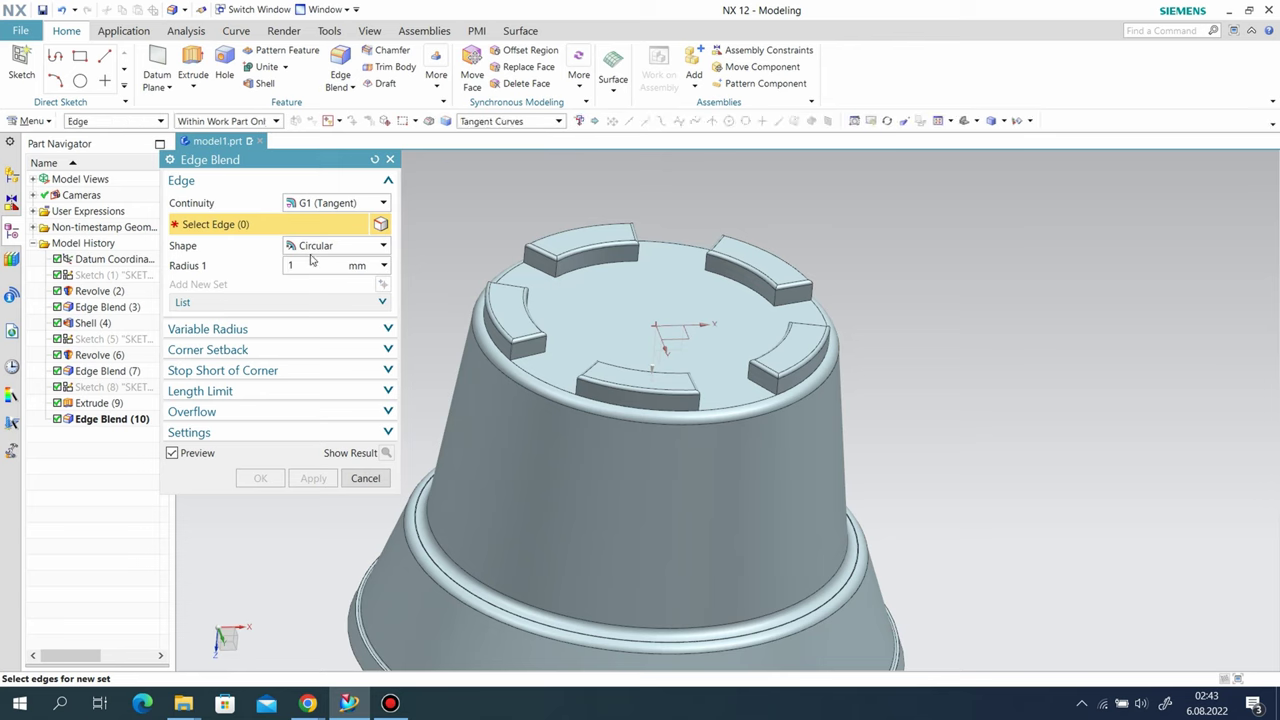
Step: Select the end edges of the first feet for the 1 mm blend
left_click(510, 353)
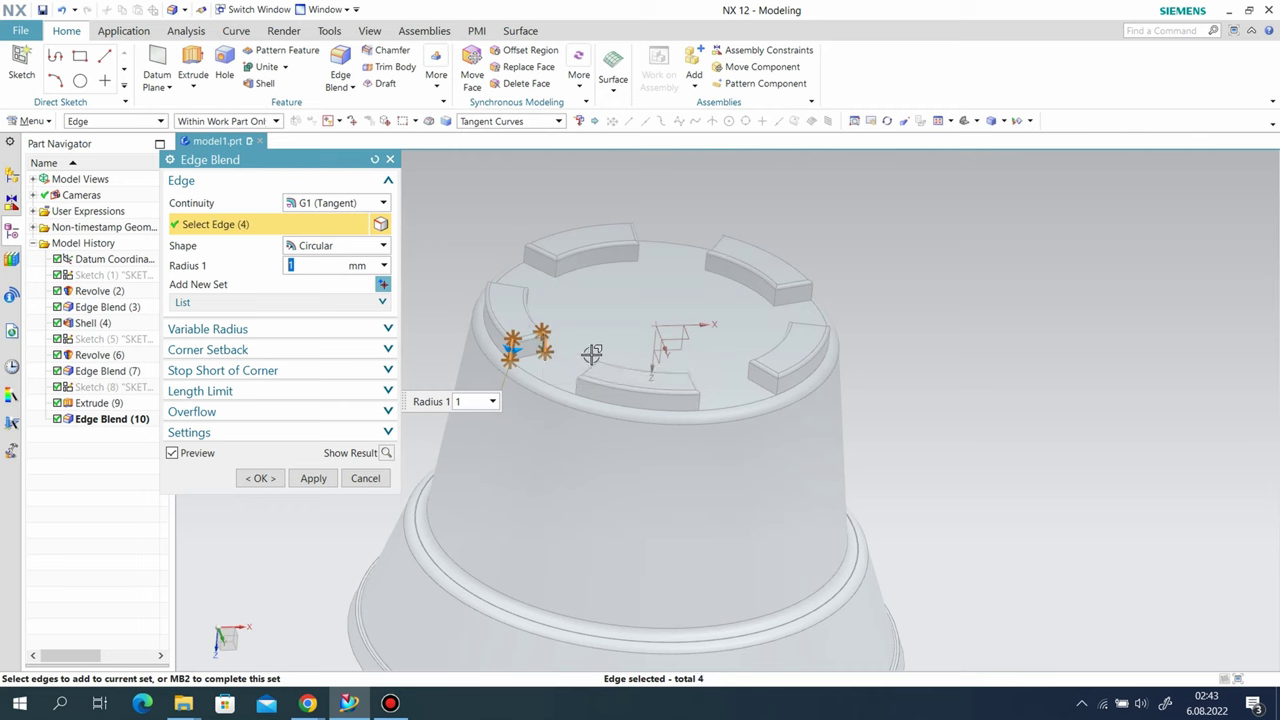
left_click(550, 262)
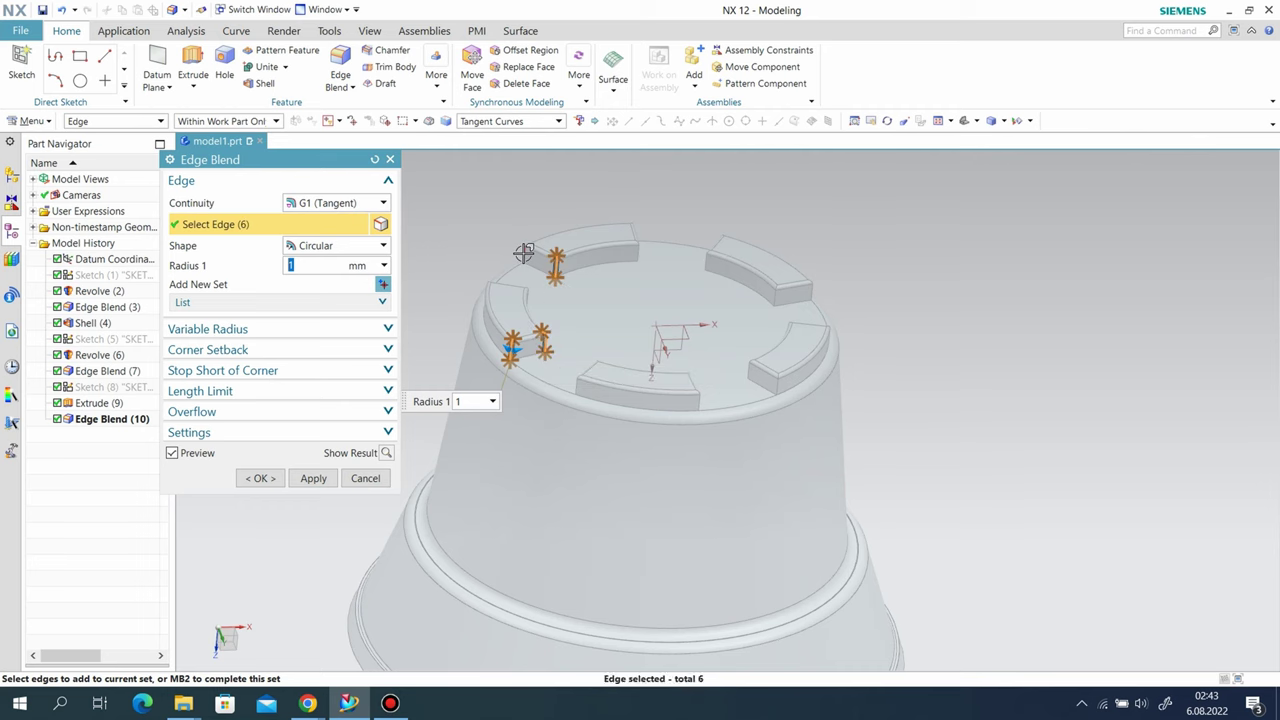
middle_click_drag(587, 318, 587, 592)
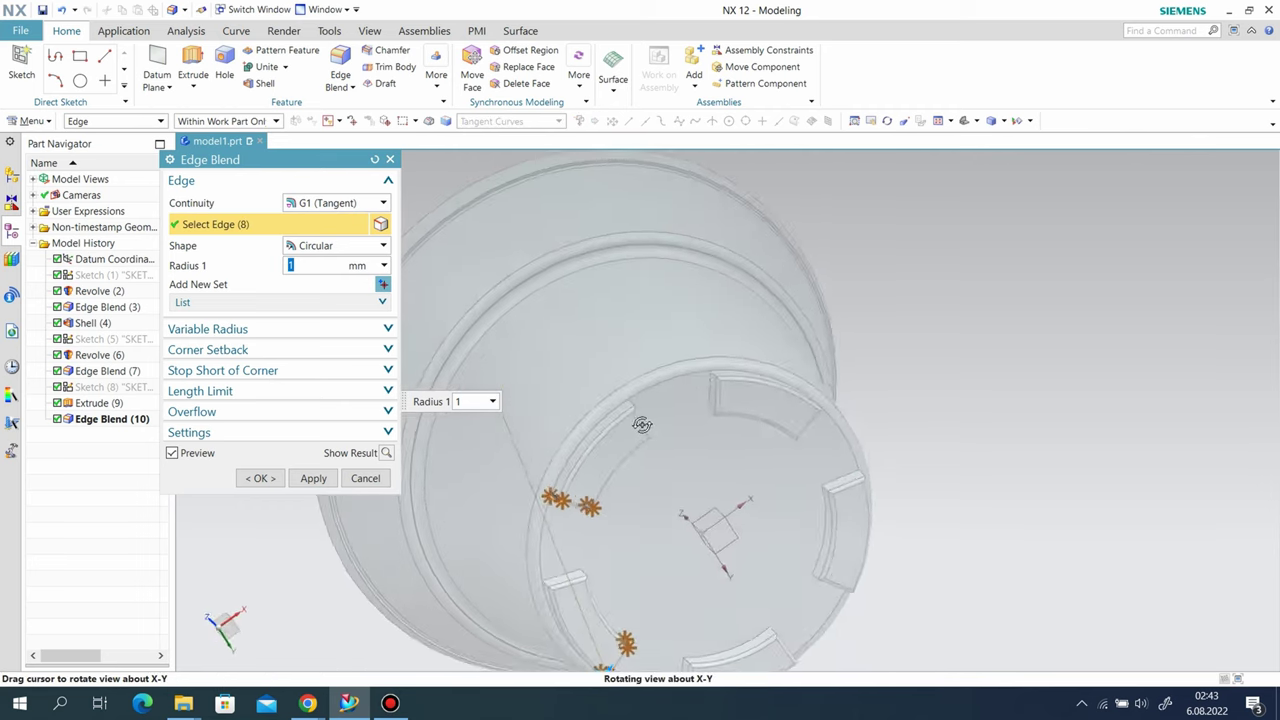
left_click(680, 542)
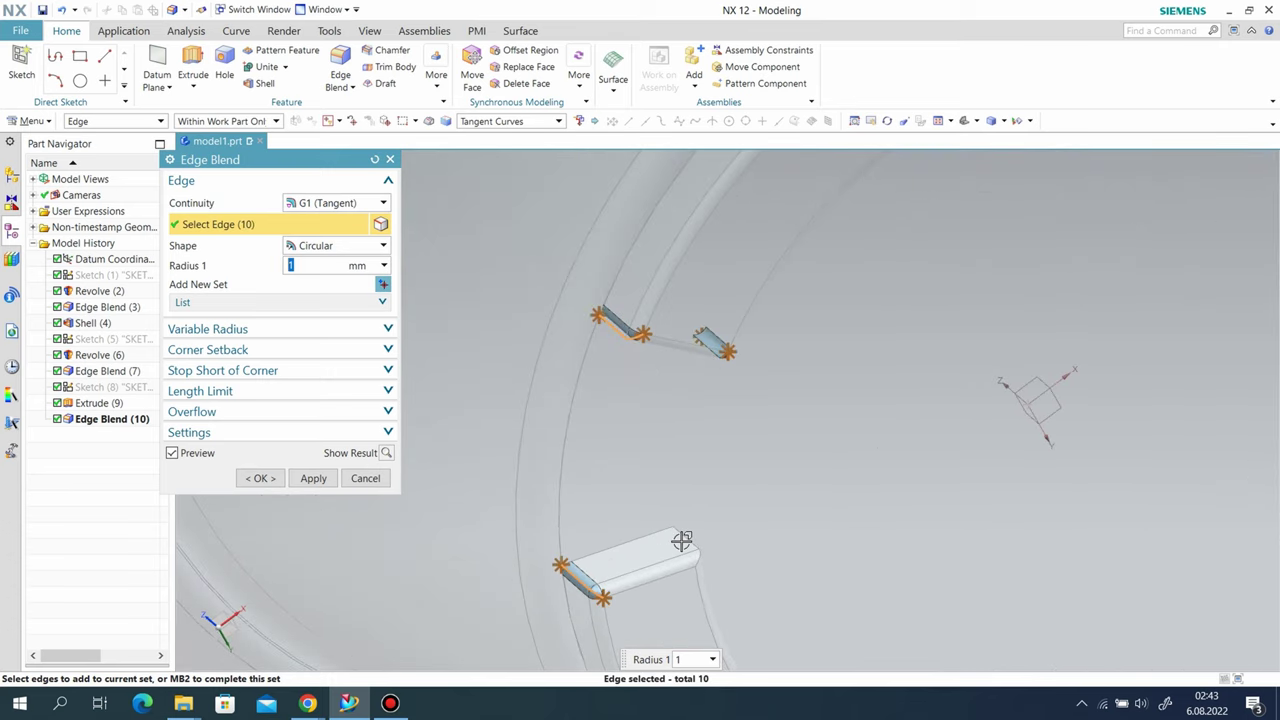
middle_click_drag(686, 538, 677, 500)
scroll(752, 414, "down", 2)
middle_click_drag(752, 414, 686, 409)
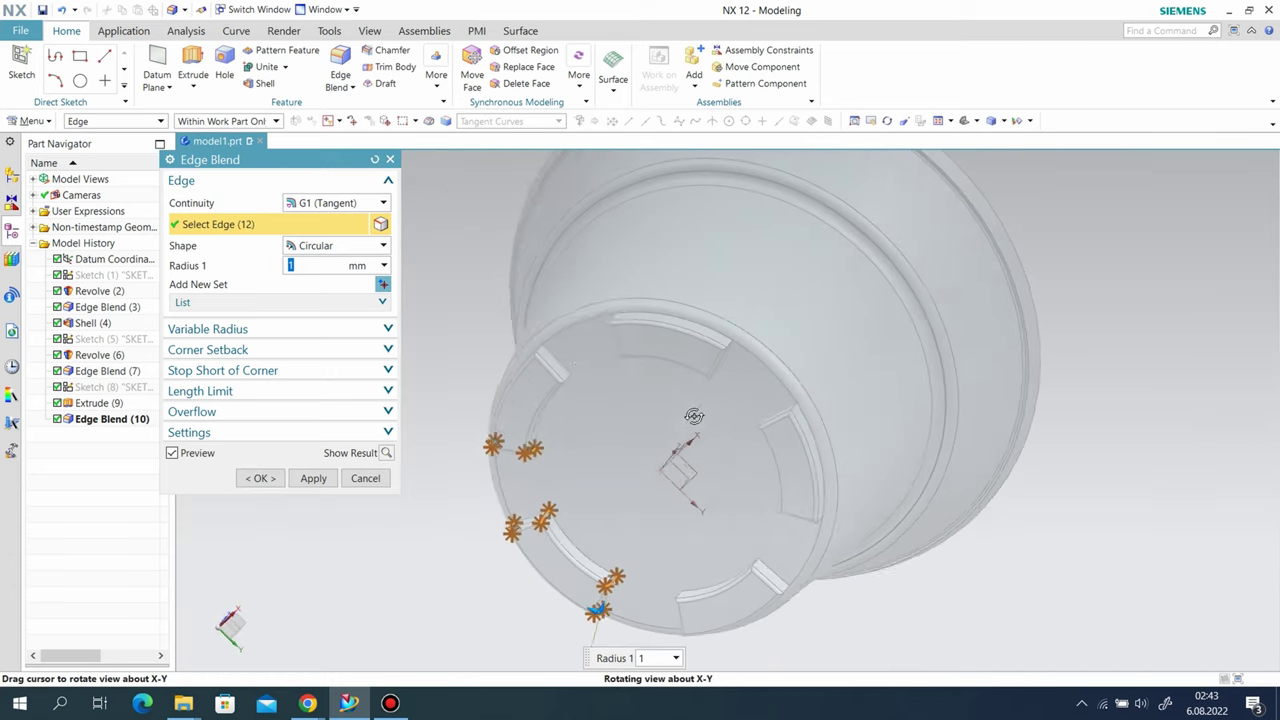
scroll(549, 371, "up", 4)
left_click(529, 382)
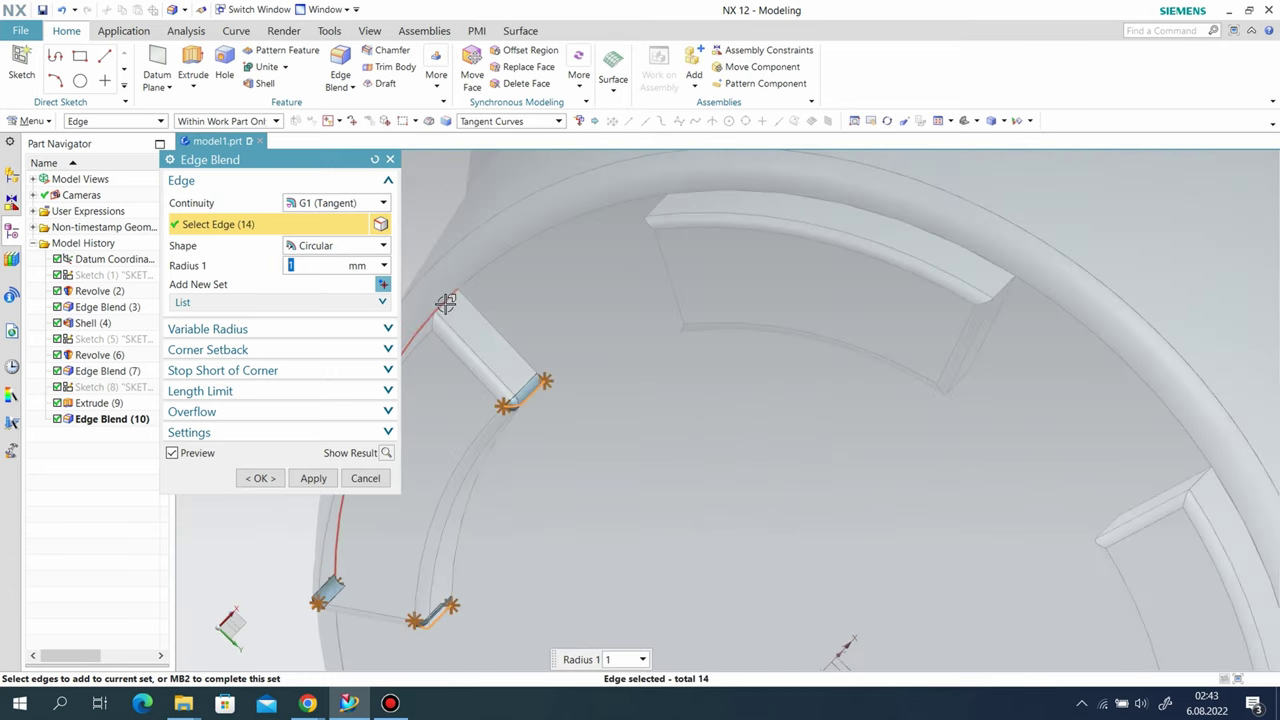
left_click(443, 297)
left_click(660, 204)
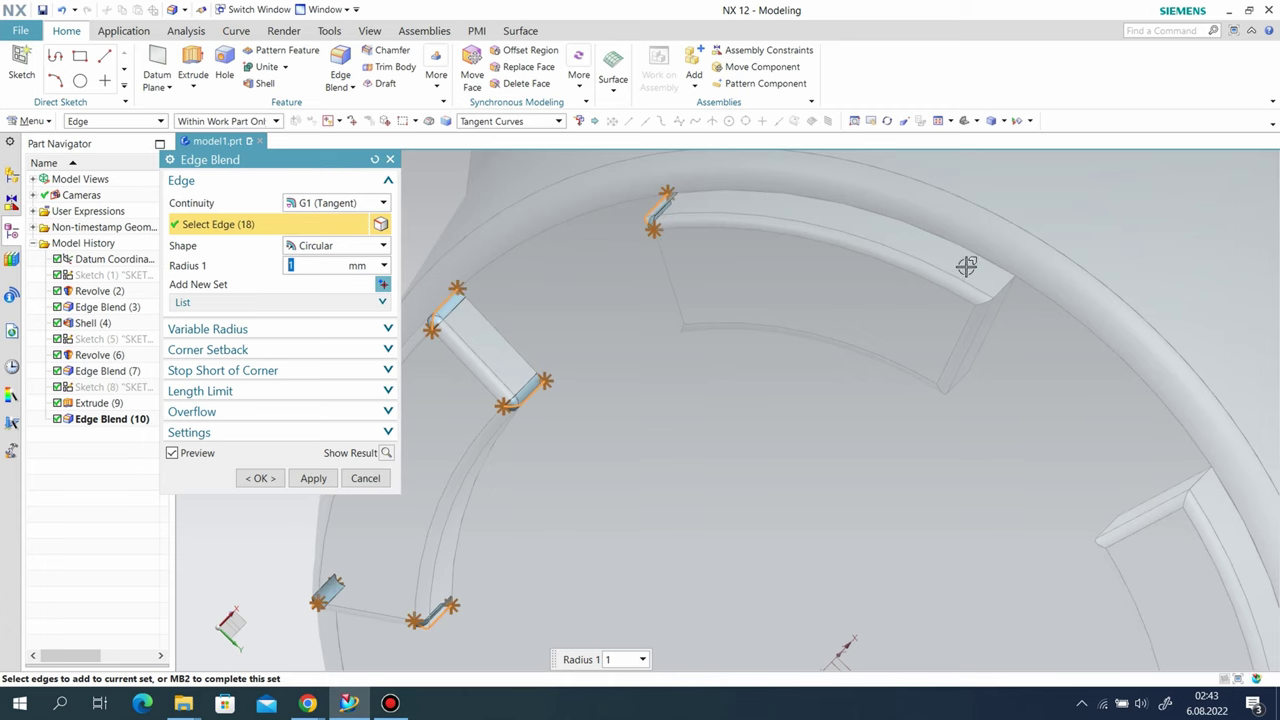
left_click(997, 289)
left_click(955, 385)
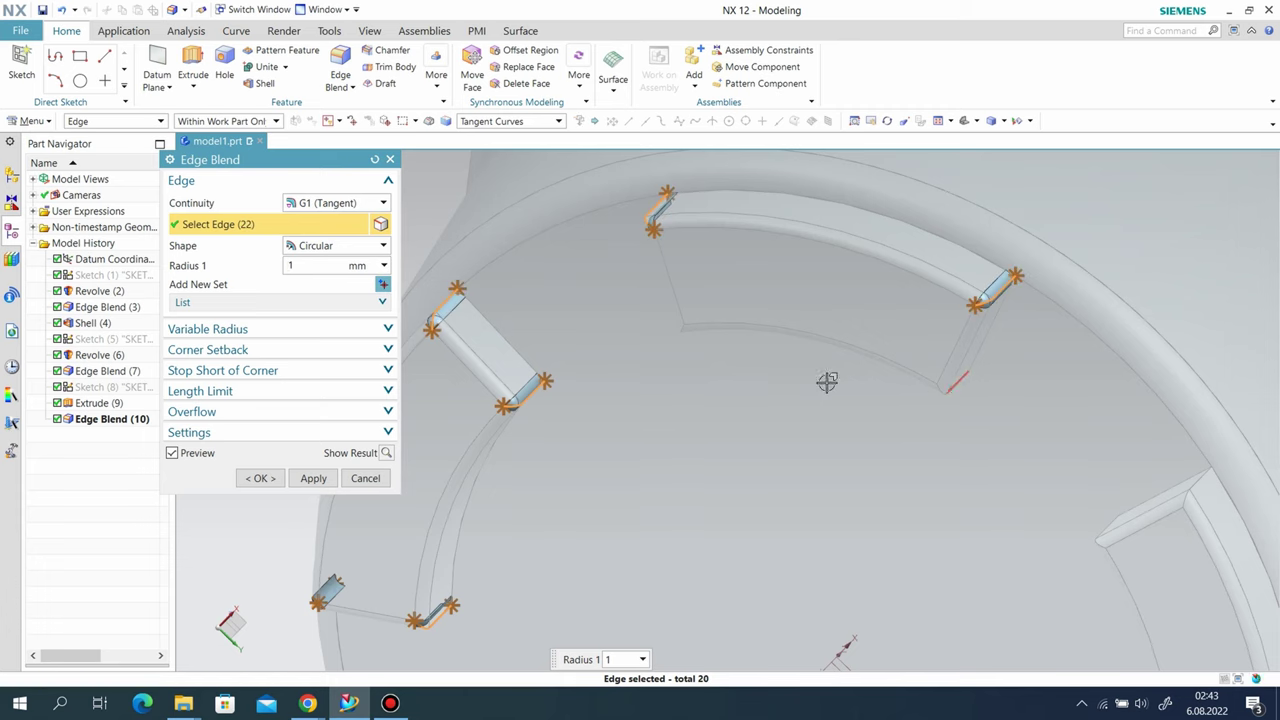
Step: Add the remaining foot corner edges until all 40 end edges are selected
middle_click_drag(763, 374, 786, 361)
scroll(786, 361, "down", 3)
scroll(877, 249, "up", 3)
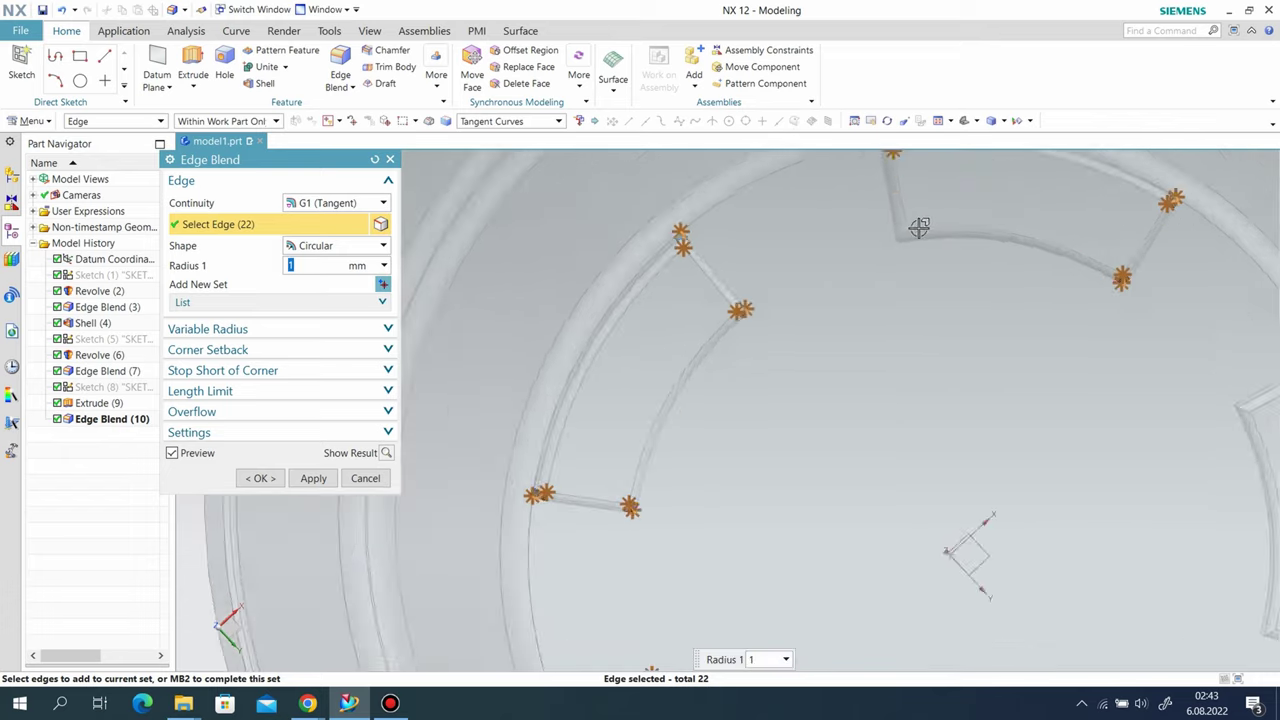
scroll(917, 223, "up", 3)
left_click(887, 236)
scroll(663, 274, "down", 3)
scroll(623, 283, "down", 2)
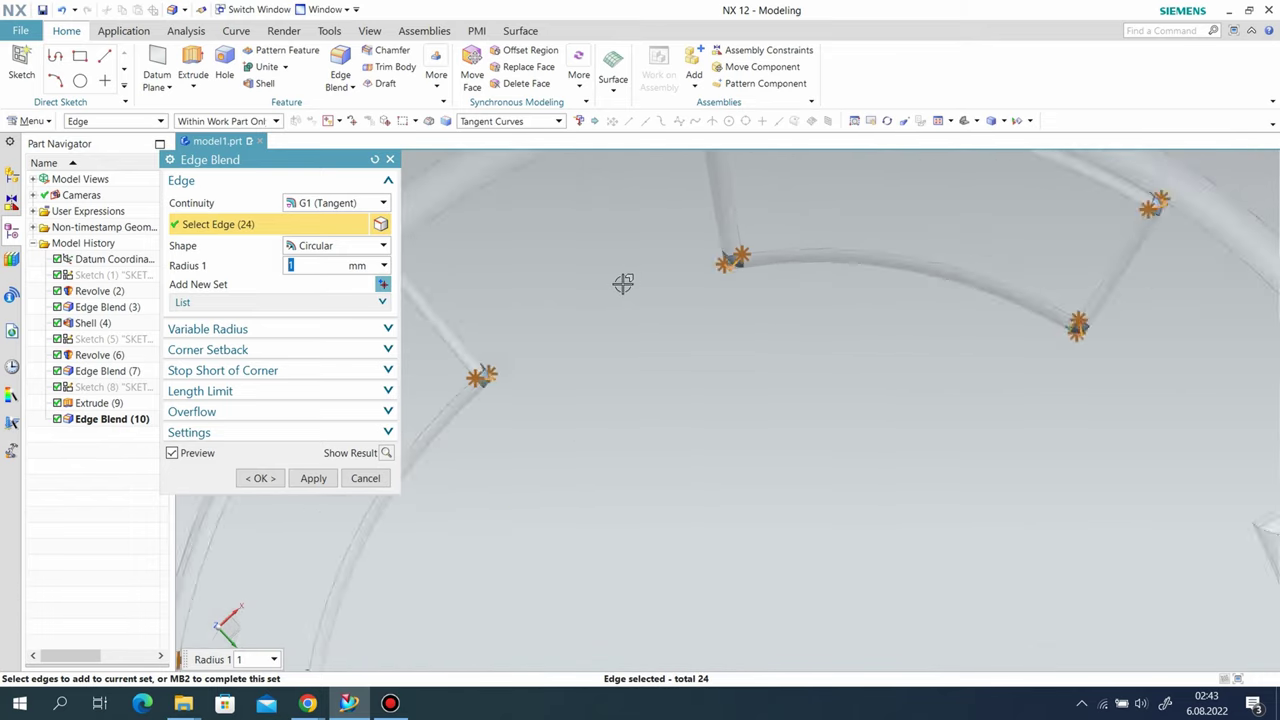
scroll(743, 431, "up", 2)
scroll(933, 408, "up", 2)
left_click(933, 408)
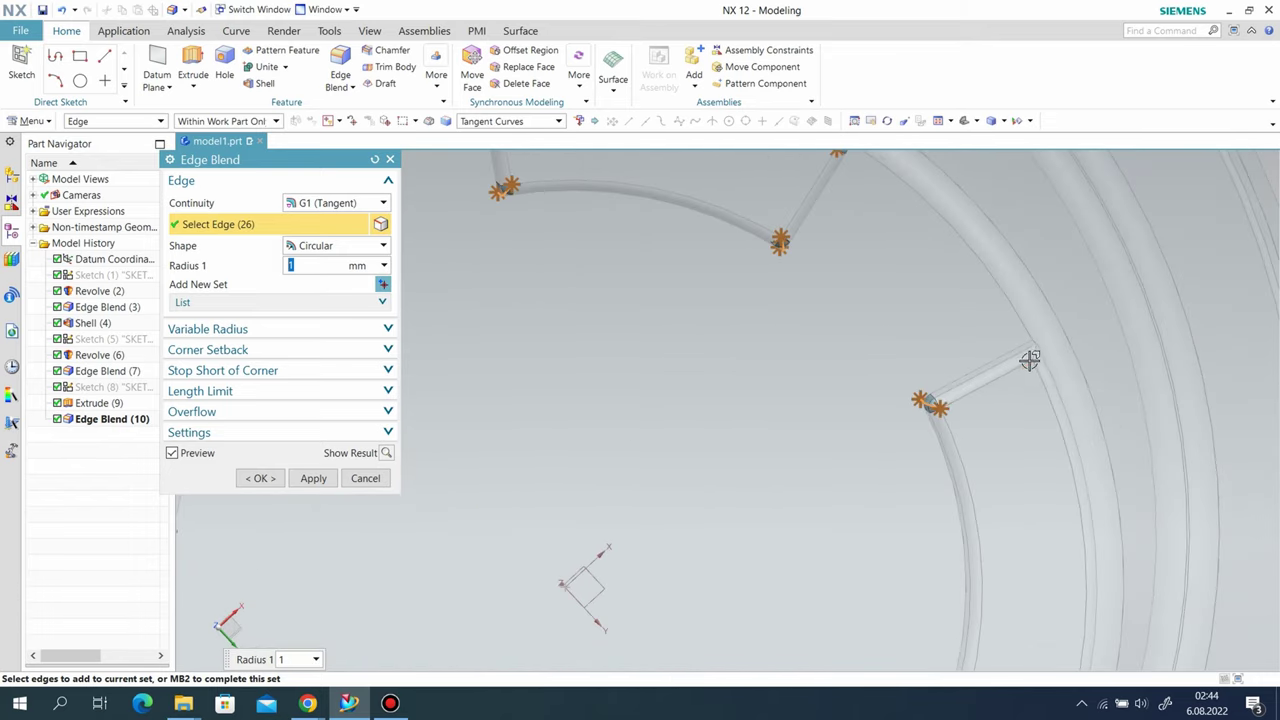
left_click(1035, 355)
scroll(891, 314, "down", 3)
scroll(943, 463, "down", 2)
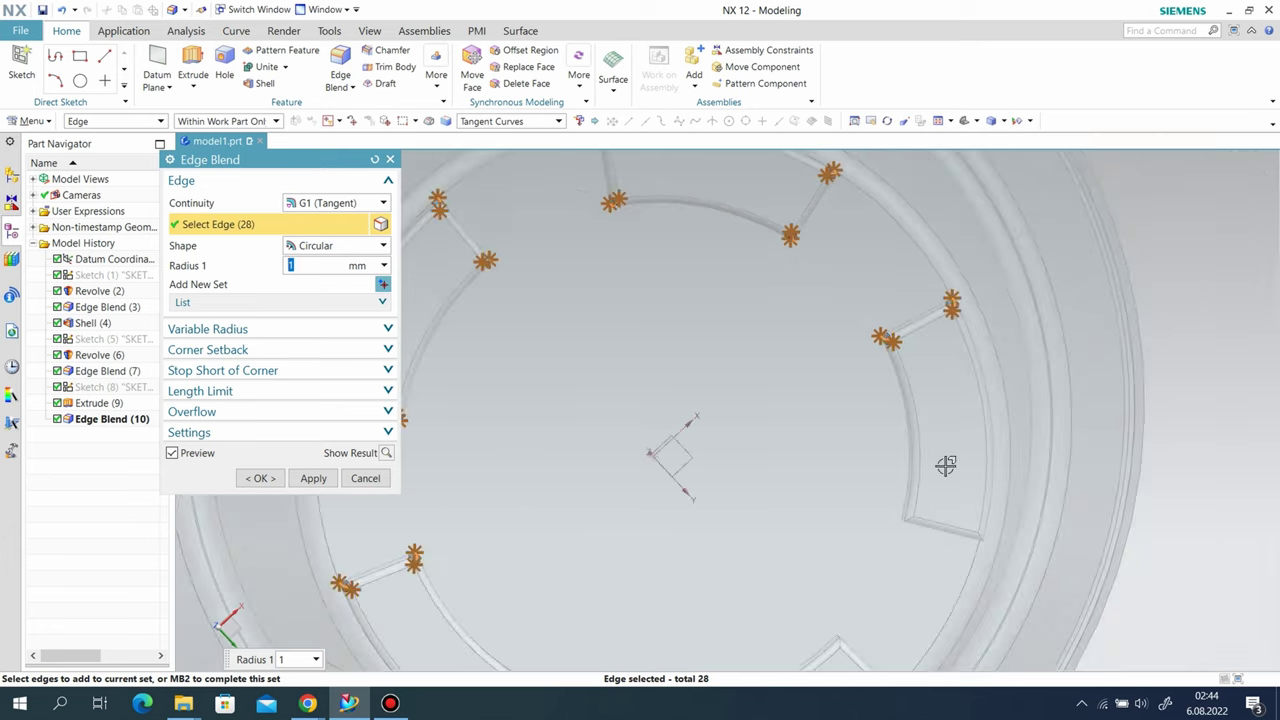
scroll(1037, 634, "up", 4)
left_click(997, 617)
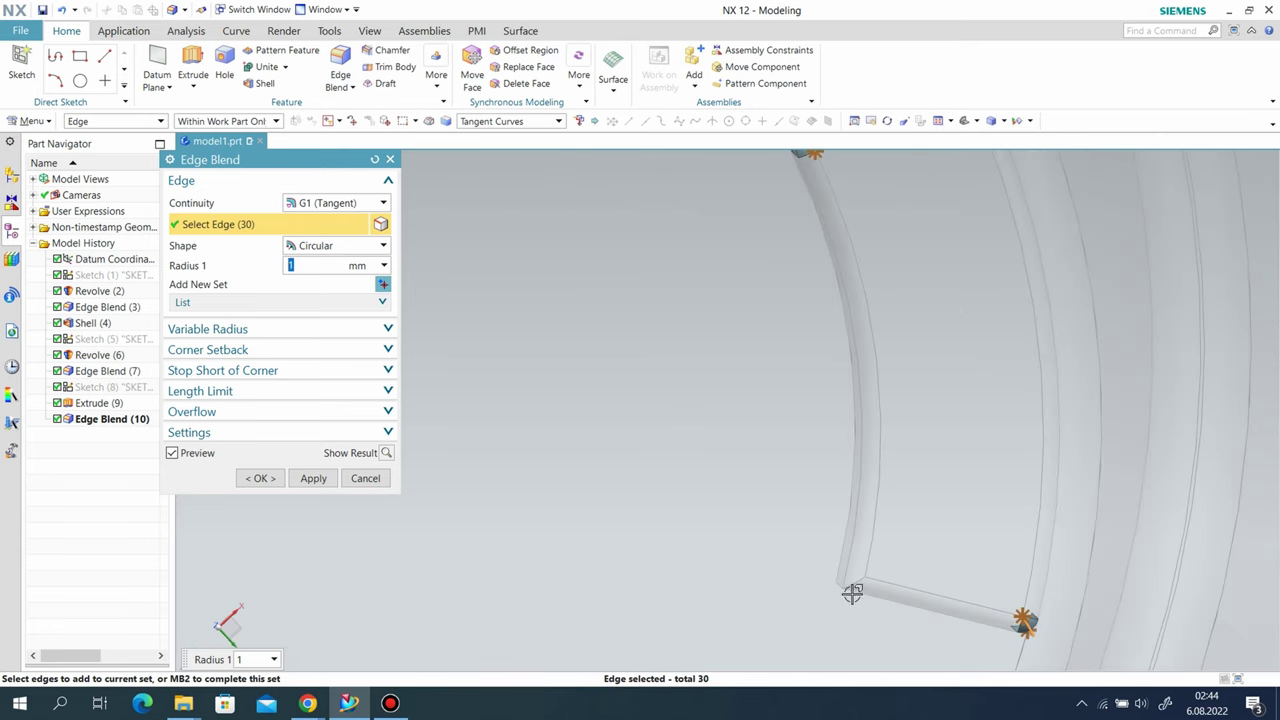
left_click(856, 580)
scroll(846, 306, "down", 2)
scroll(771, 371, "down", 2)
scroll(629, 546, "up", 3)
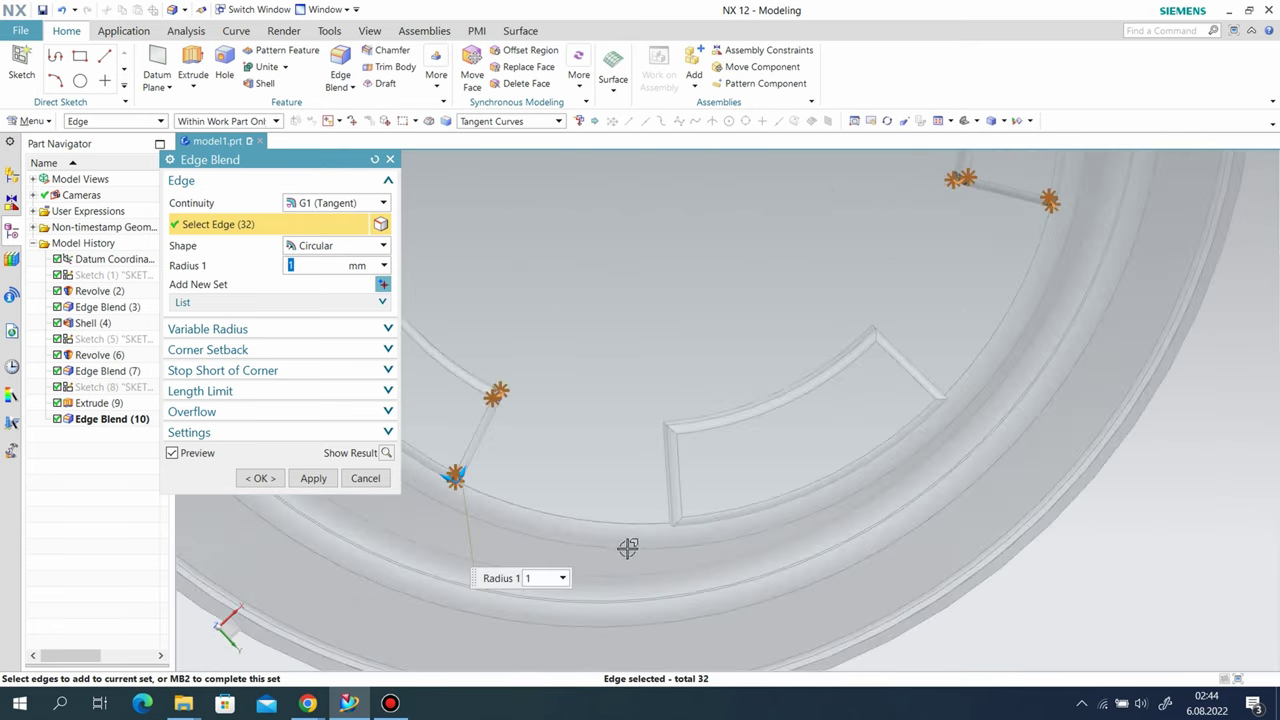
scroll(688, 513, "up", 2)
left_click(688, 513)
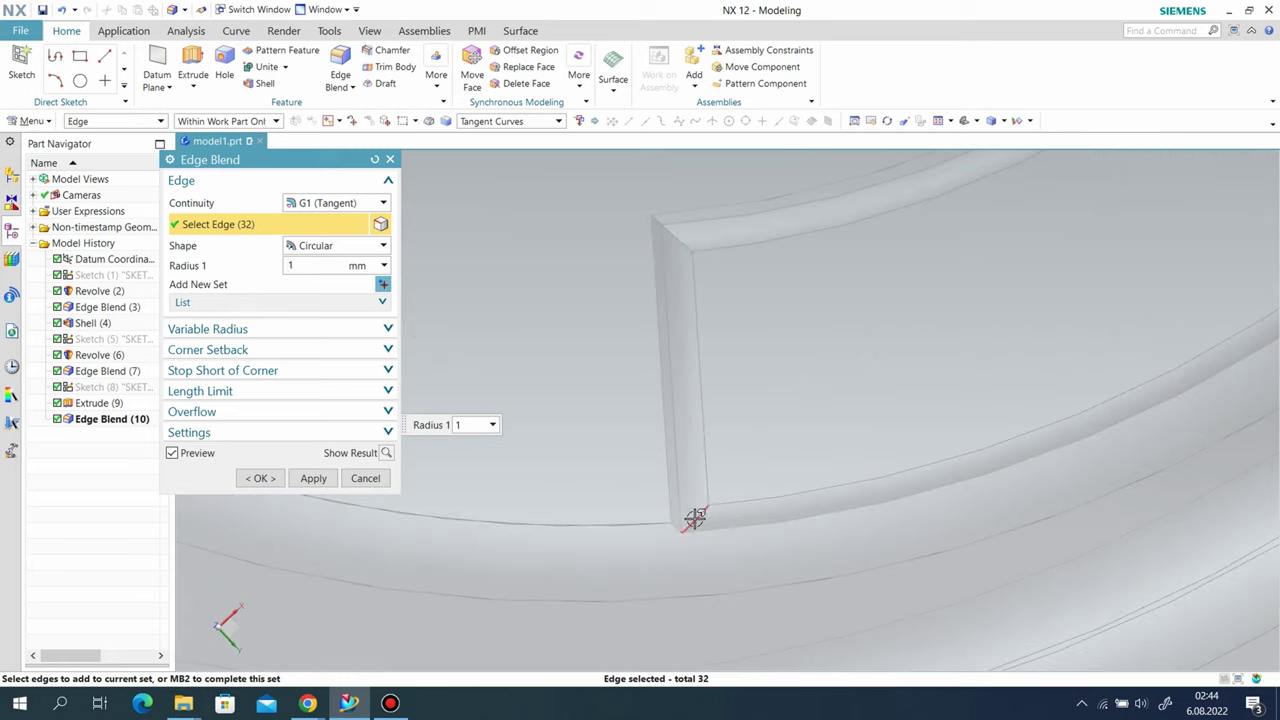
left_click(681, 245)
scroll(523, 420, "down", 1)
scroll(1048, 200, "down", 1)
scroll(926, 177, "up", 2)
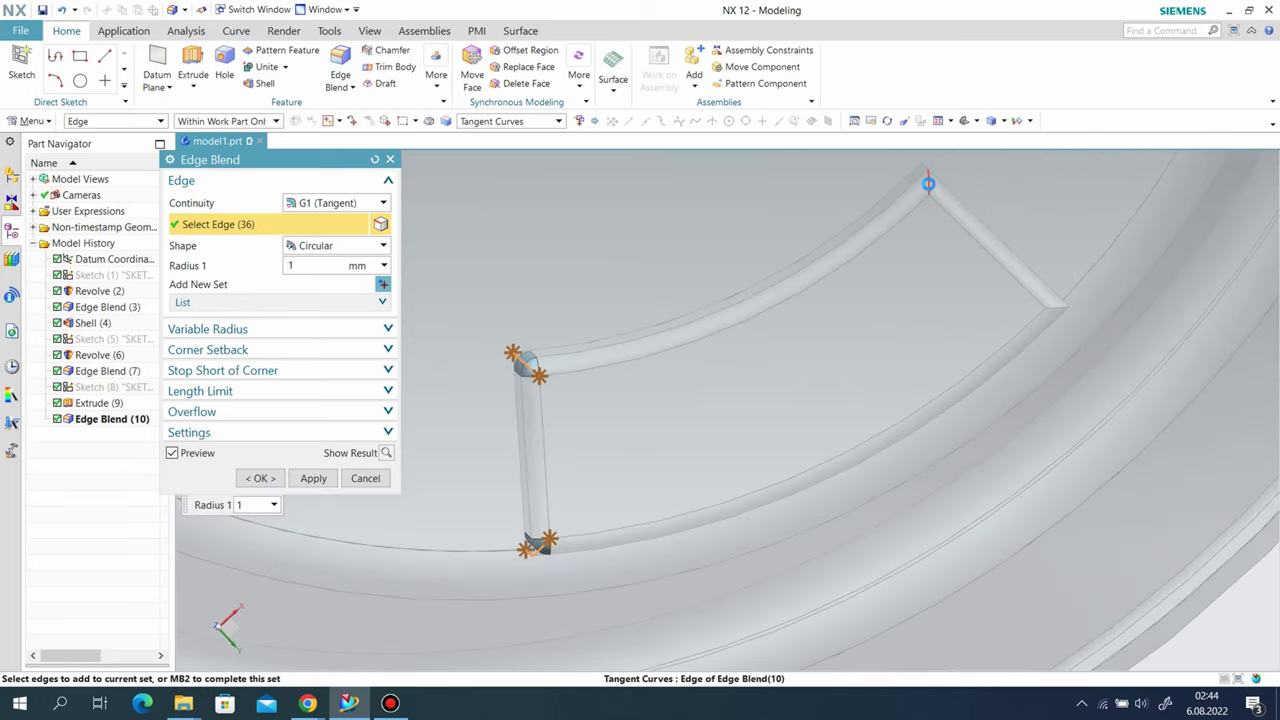
left_click(928, 184)
left_click(1057, 311)
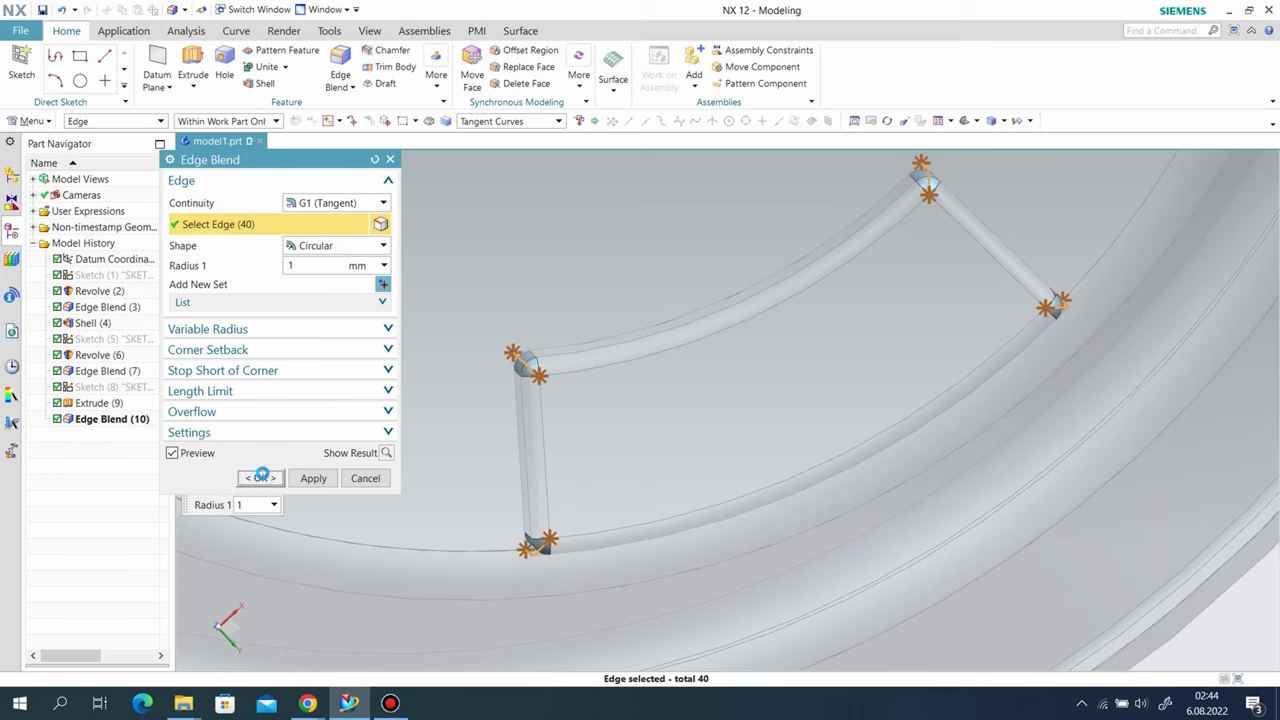
Step: Apply the 1 mm corner blend as Edge Blend (11) and view the pot's bottom
left_click(262, 476)
scroll(678, 418, "down", 3)
scroll(671, 426, "down", 5)
mouse_move(671, 426)
middle_mouse_down()
mouse_move(680, 402)
mouse_move(676, 425)
middle_mouse_up()
scroll(676, 425, "up", 3)
scroll(676, 425, "up", 2)
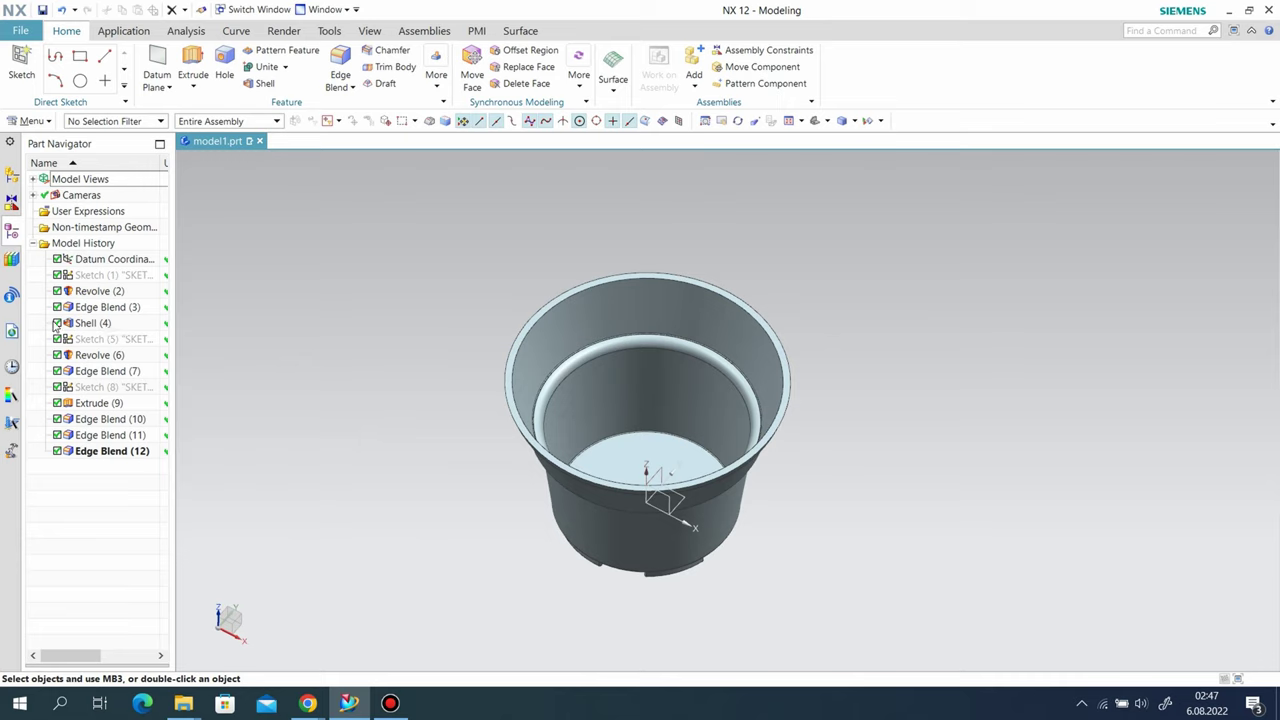
Step: Suppress Shell (4), delete it, and confirm the notification
left_click(57, 323)
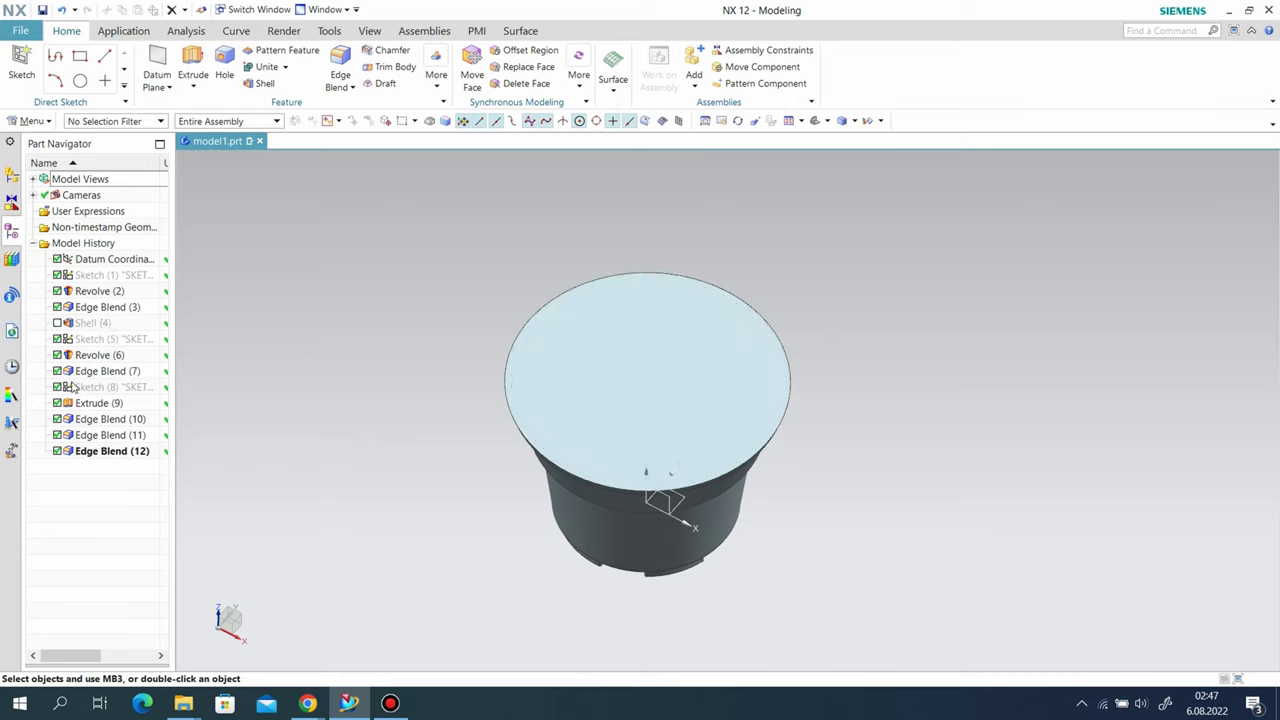
right_click(95, 325)
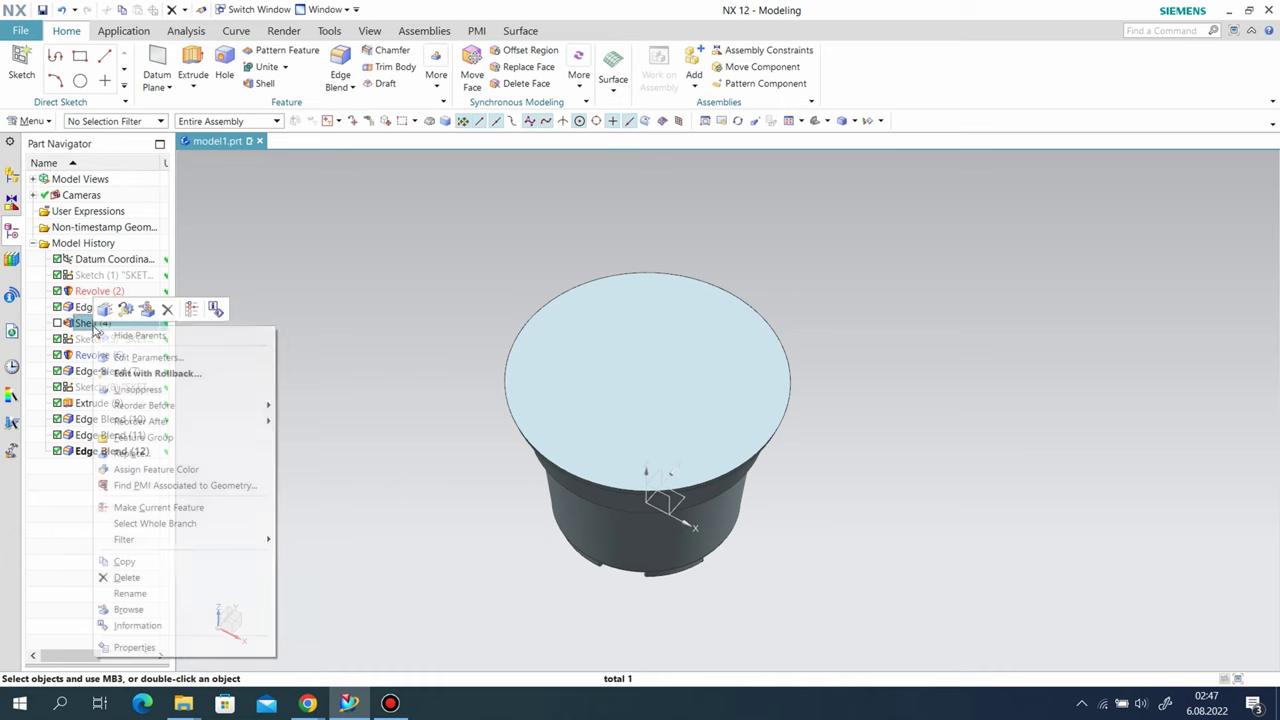
left_click(165, 577)
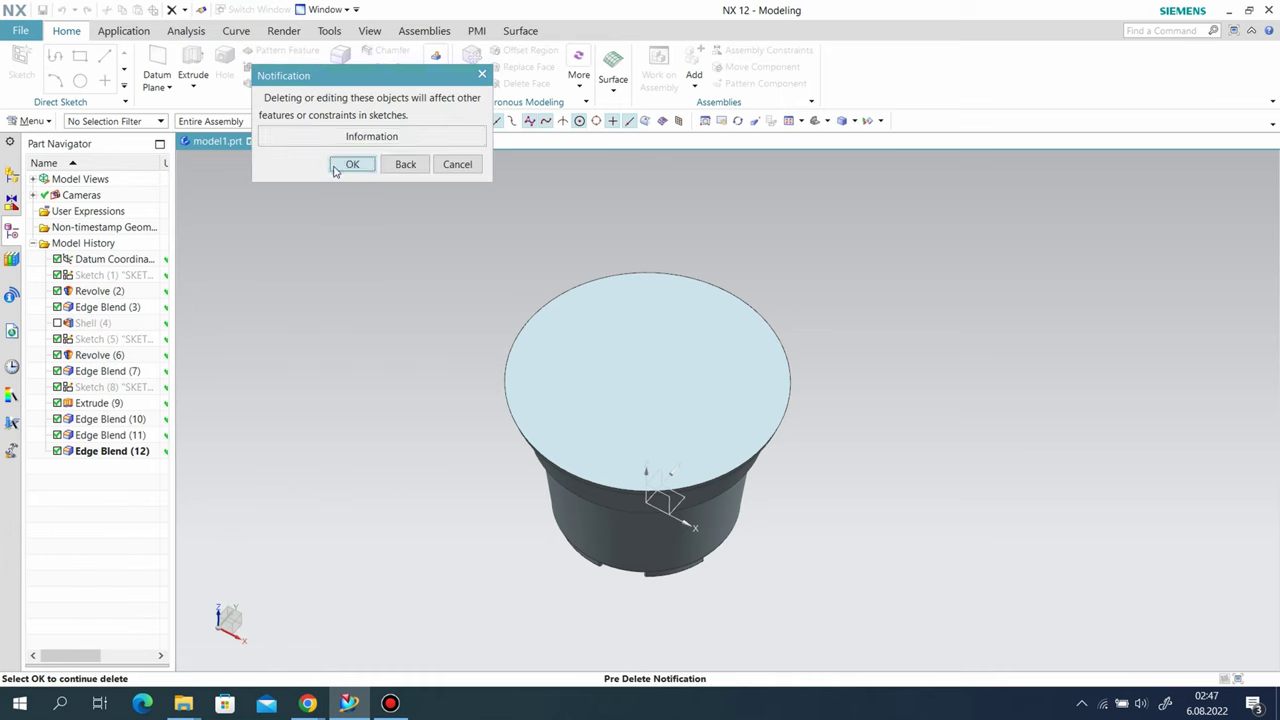
left_click(335, 168)
Step: Change the Edge Blend (10) radius to 1.5 mm
double_click(100, 403)
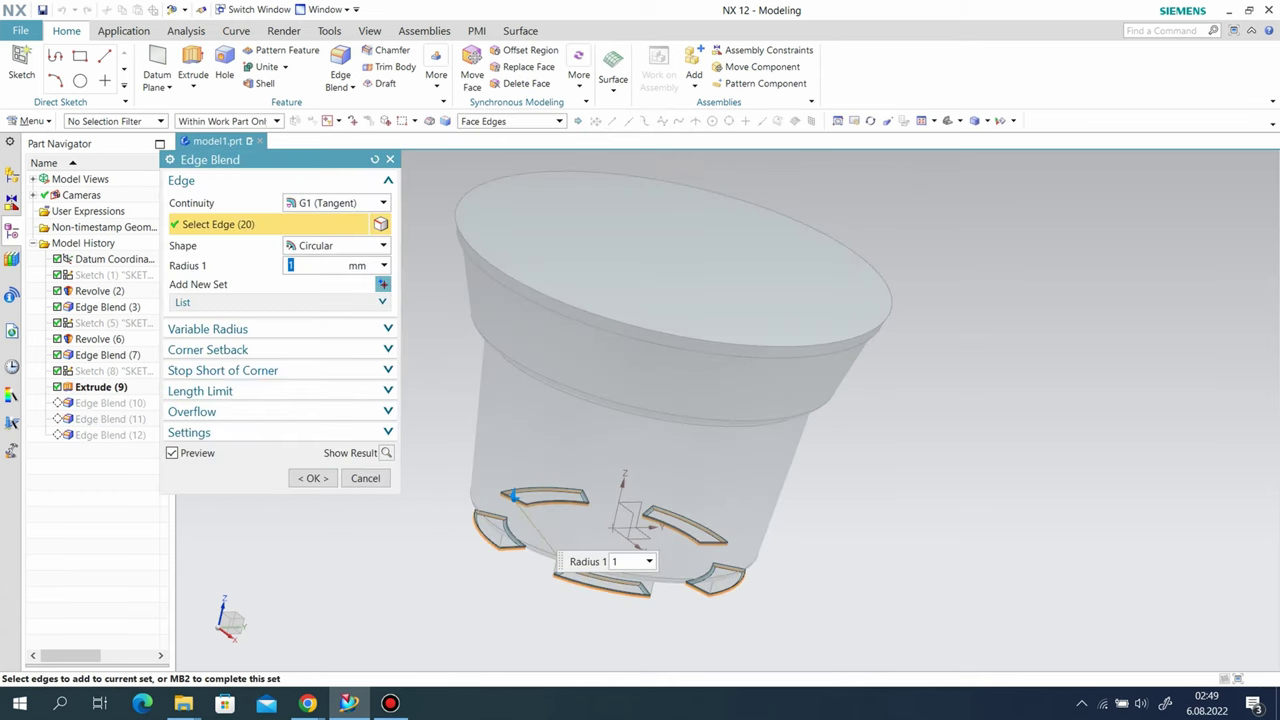
key("Return")
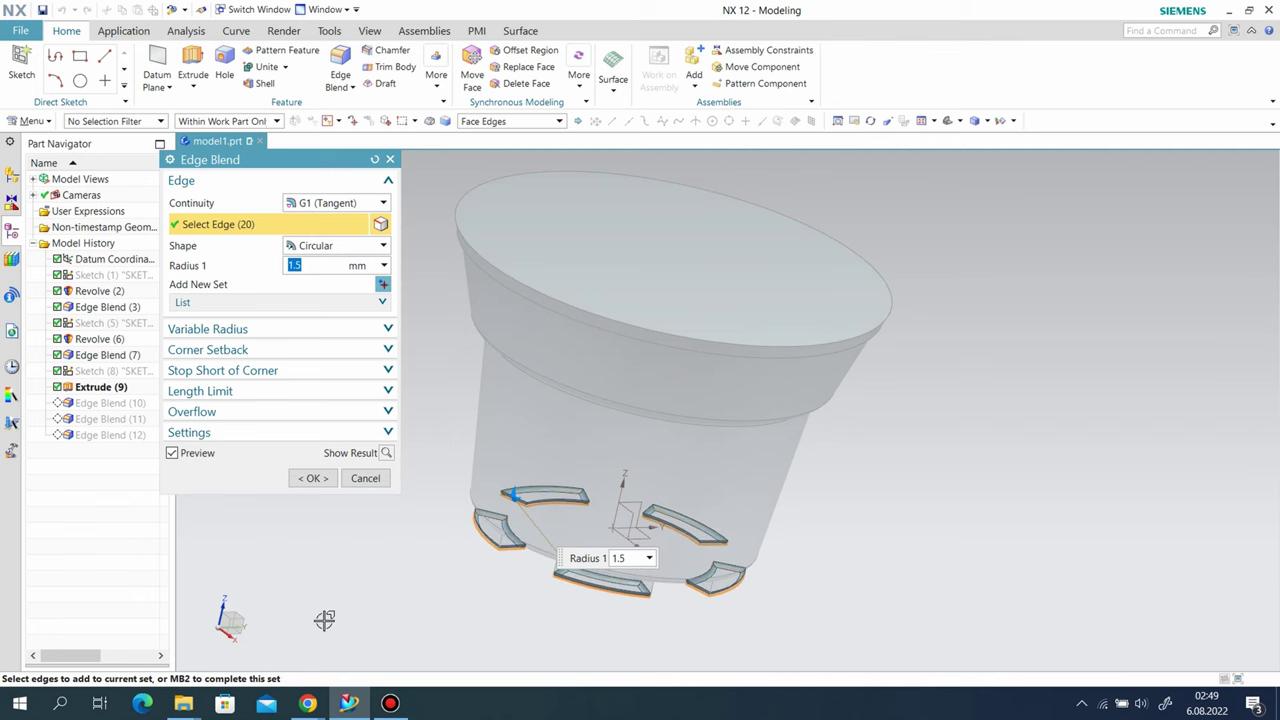
left_click(314, 480)
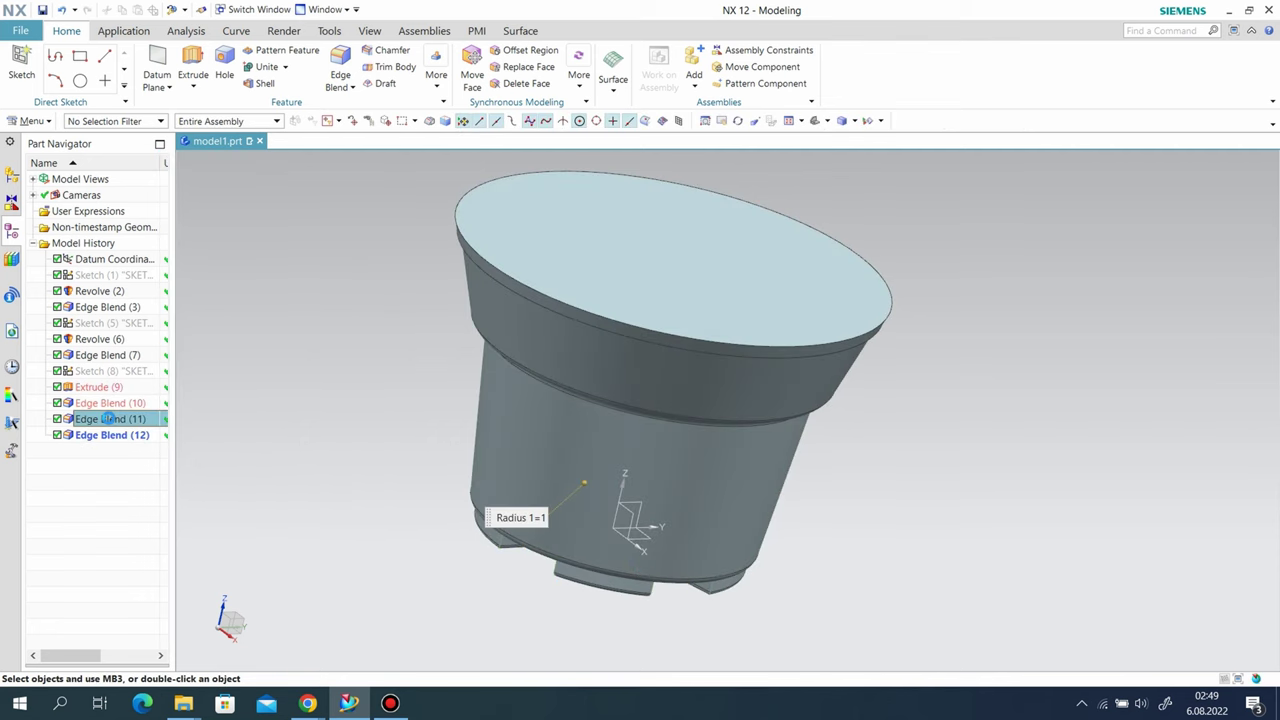
Step: Set Edge Blends (11) and (12) to 1.5 mm, then begin a Shell removing the top face
double_click(112, 419)
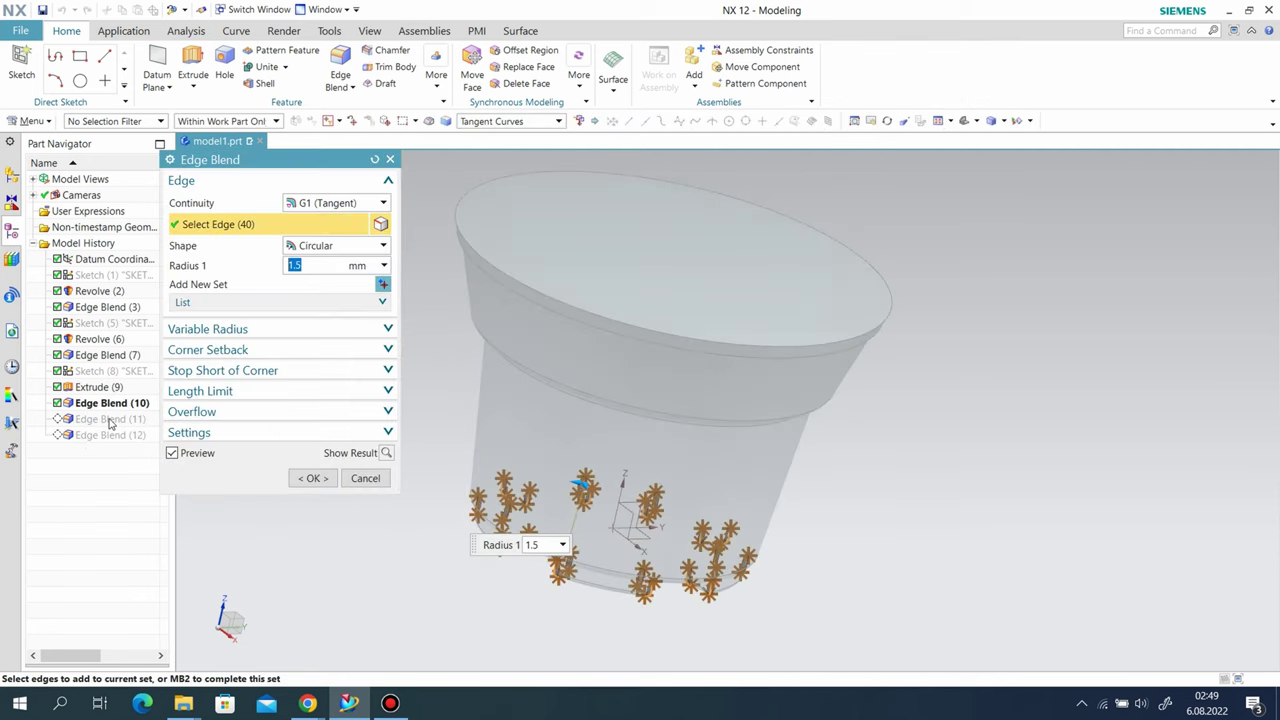
left_click(312, 480)
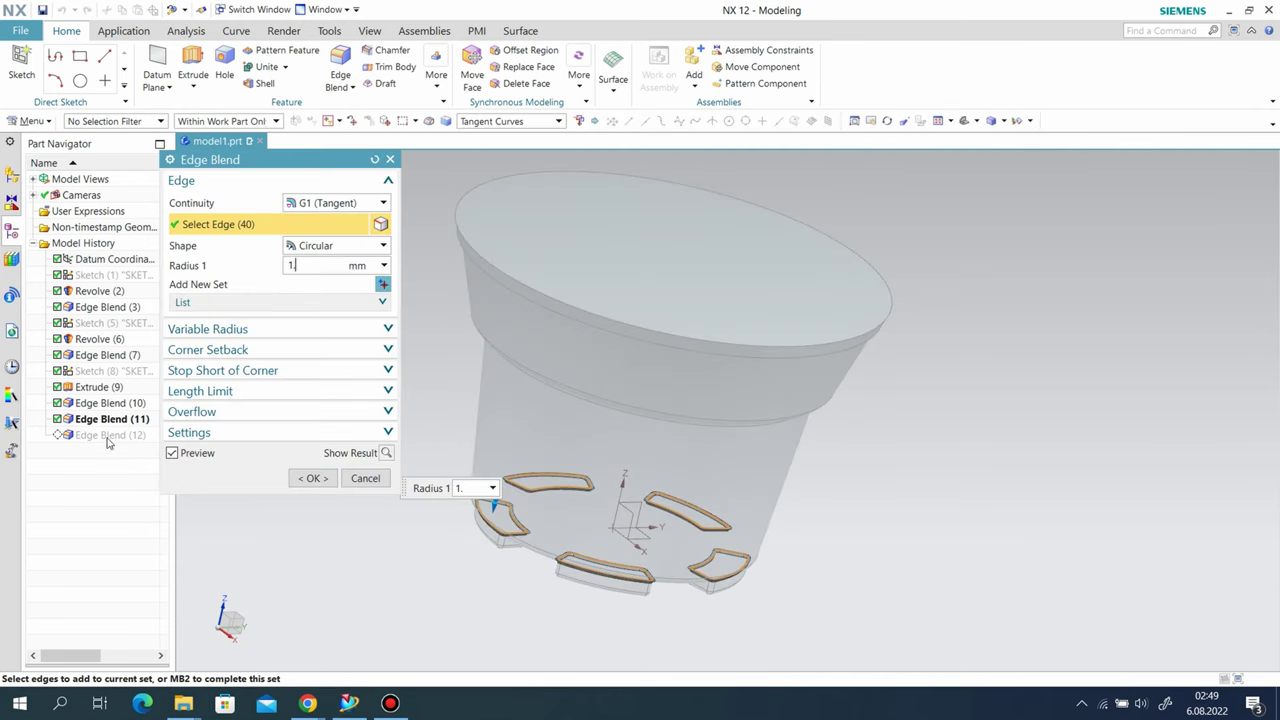
left_click(326, 482)
left_click(258, 83)
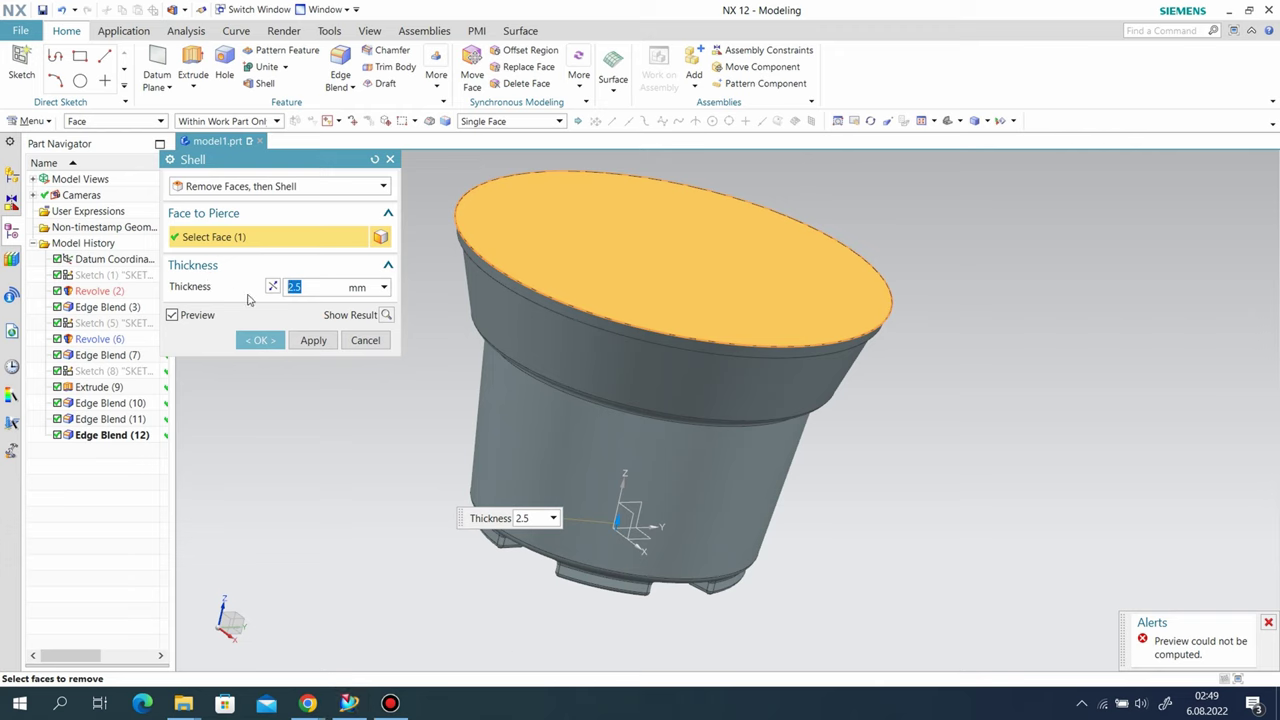
Step: Shell the pot open at the top with a 1 mm wall thickness
type("1")
key("Return")
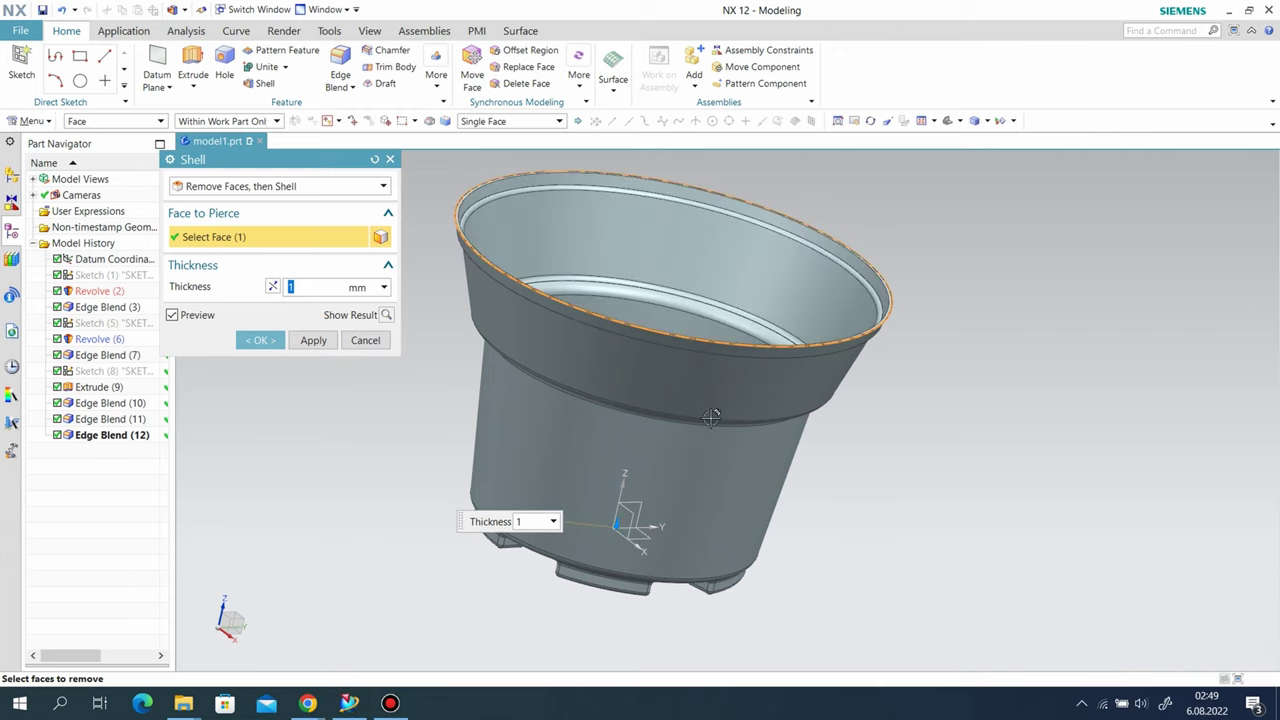
middle_click_drag(711, 417, 755, 470)
middle_click(755, 470)
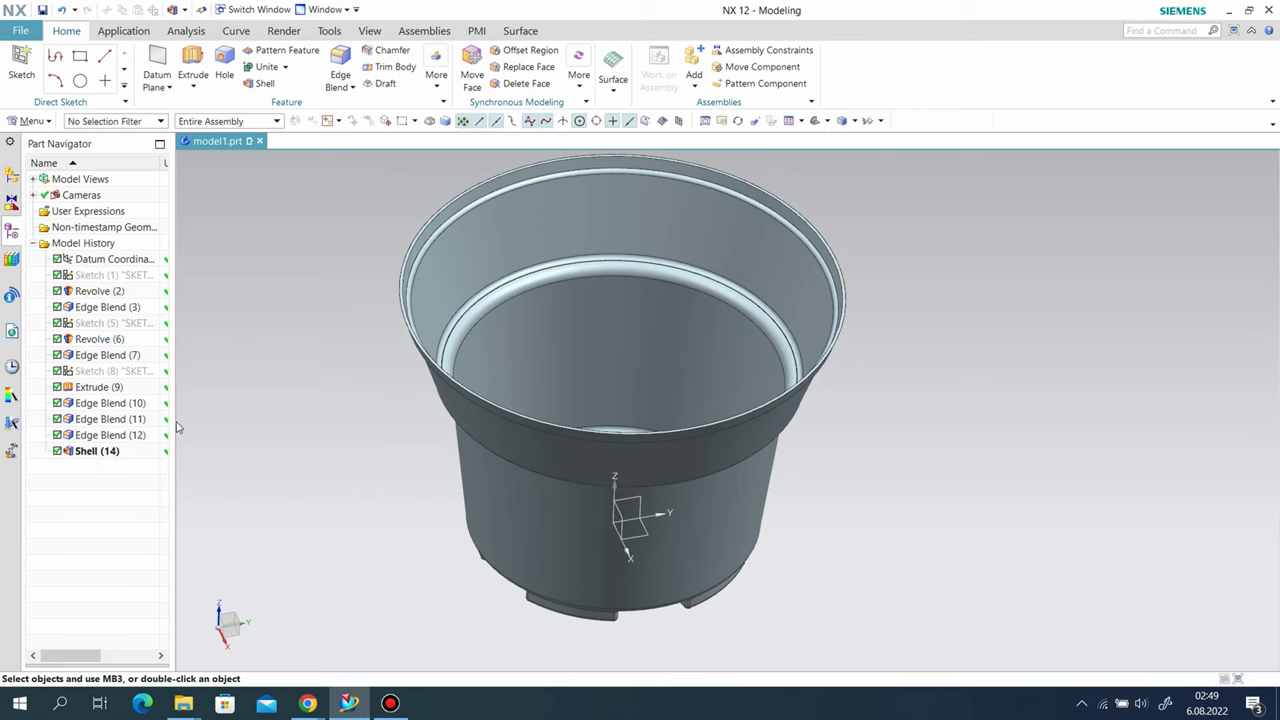
Step: Re-edit the Shell (14) thickness value to 1, then orbit to a side view
double_click(92, 451)
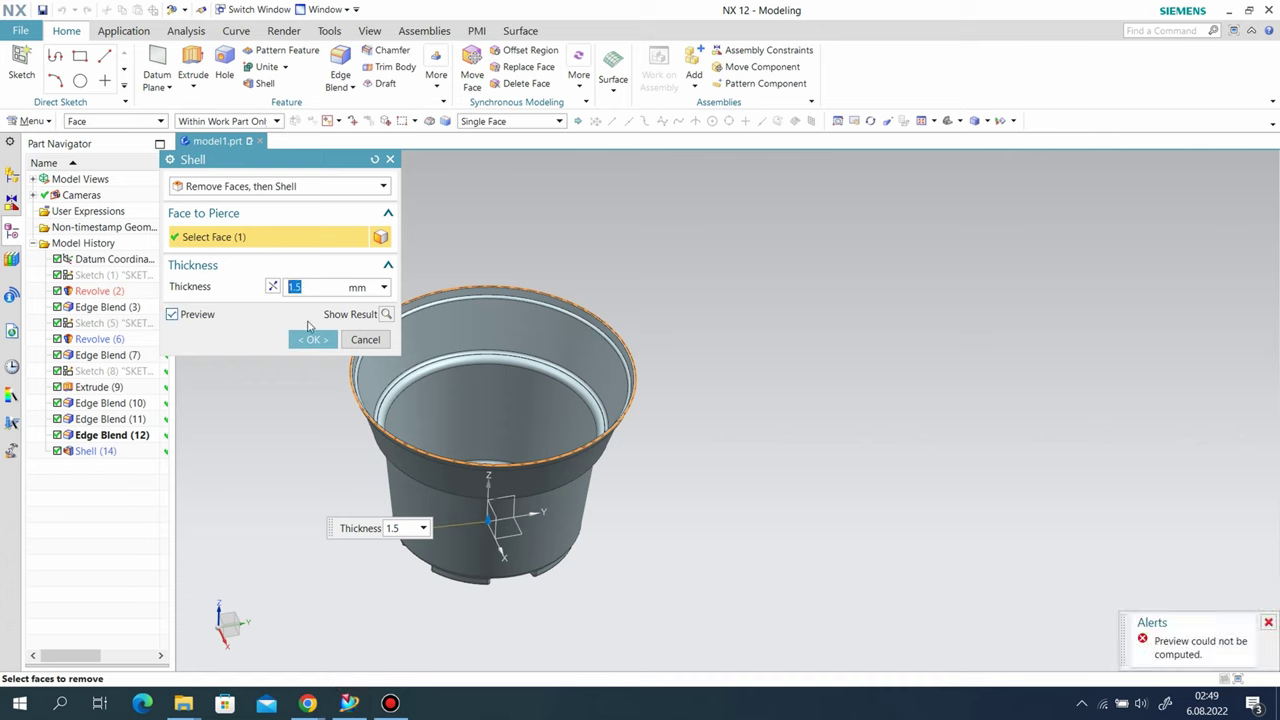
type("1")
left_click(311, 339)
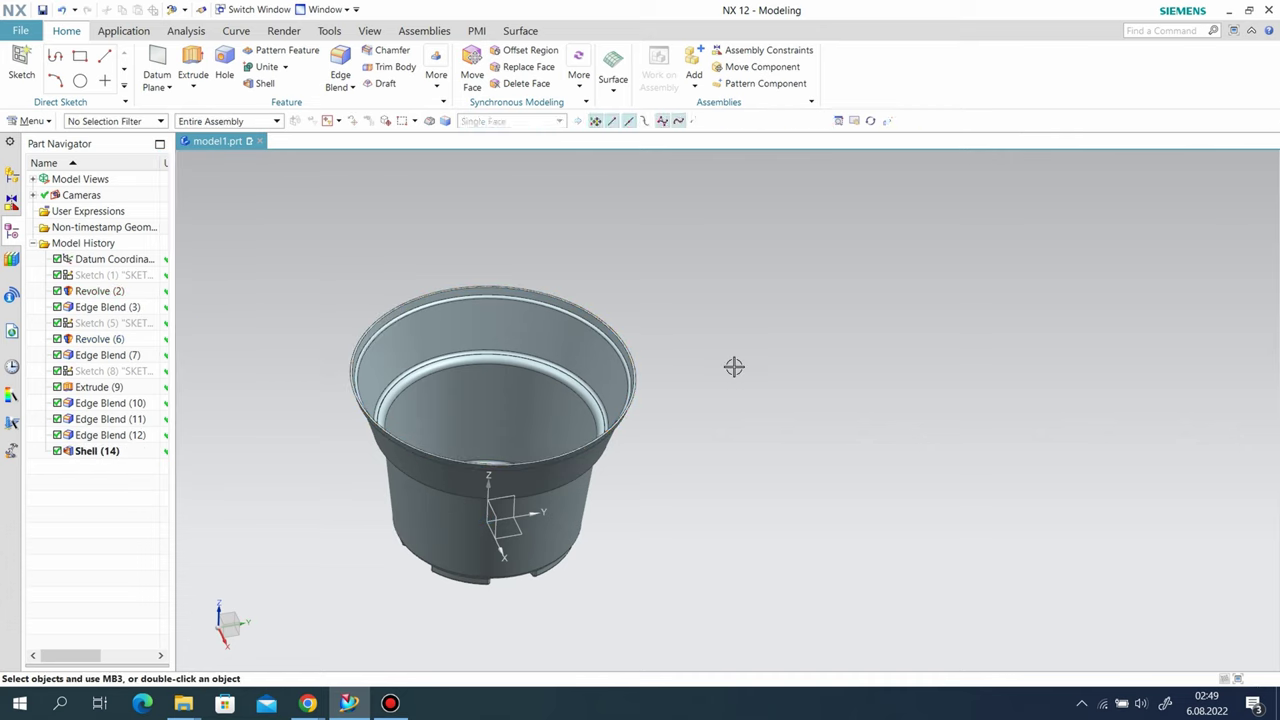
scroll(720, 370, "up", 2)
scroll(608, 529, "down", 3)
mouse_move(608, 529)
middle_mouse_down()
mouse_move(719, 526)
mouse_move(606, 486)
mouse_move(623, 277)
mouse_move(607, 175)
middle_mouse_up()
Step: Give the pot body the Strong Coral colour through Edit > Object Display
left_click(30, 121)
mouse_move(34, 155)
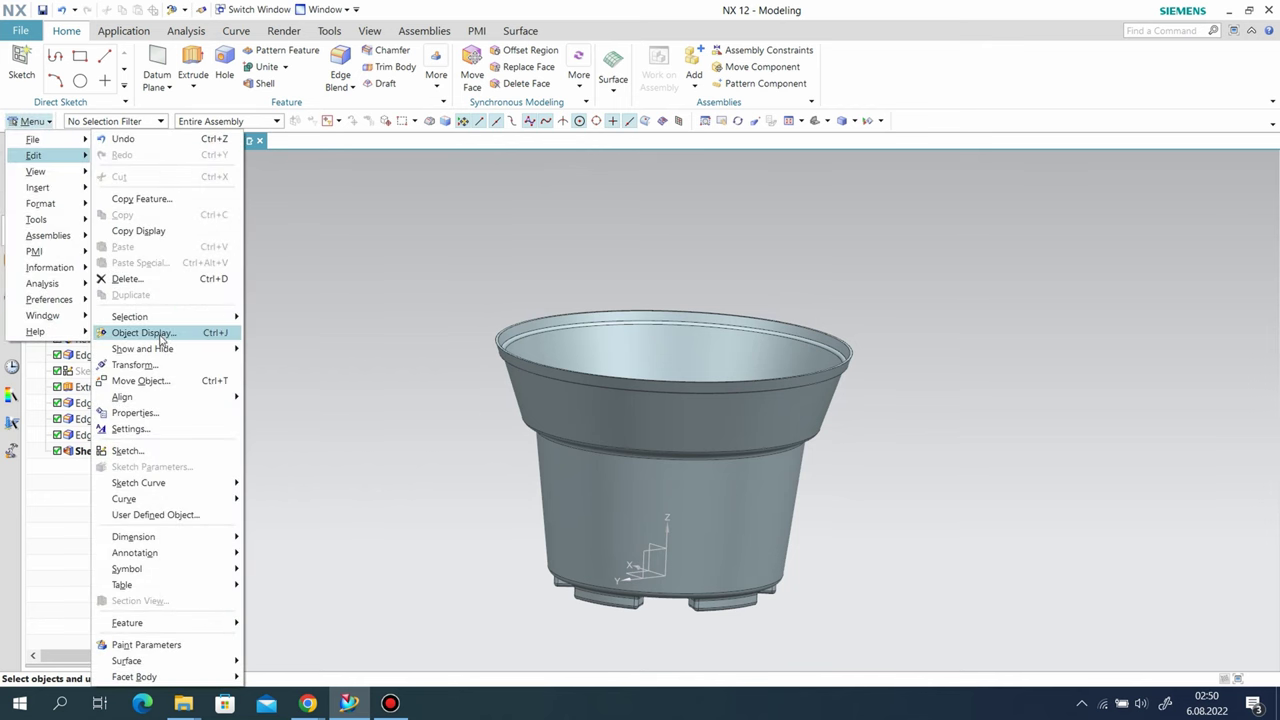
left_click(143, 332)
left_click(635, 427)
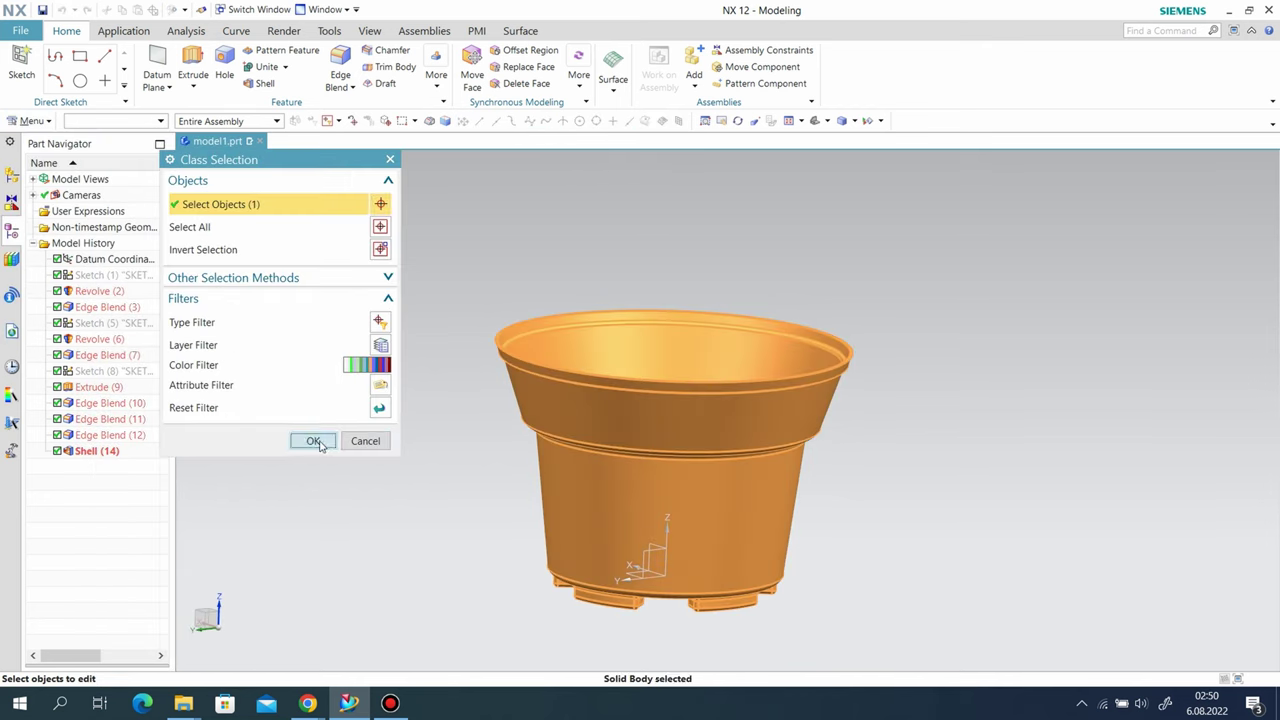
left_click(313, 441)
left_click(360, 248)
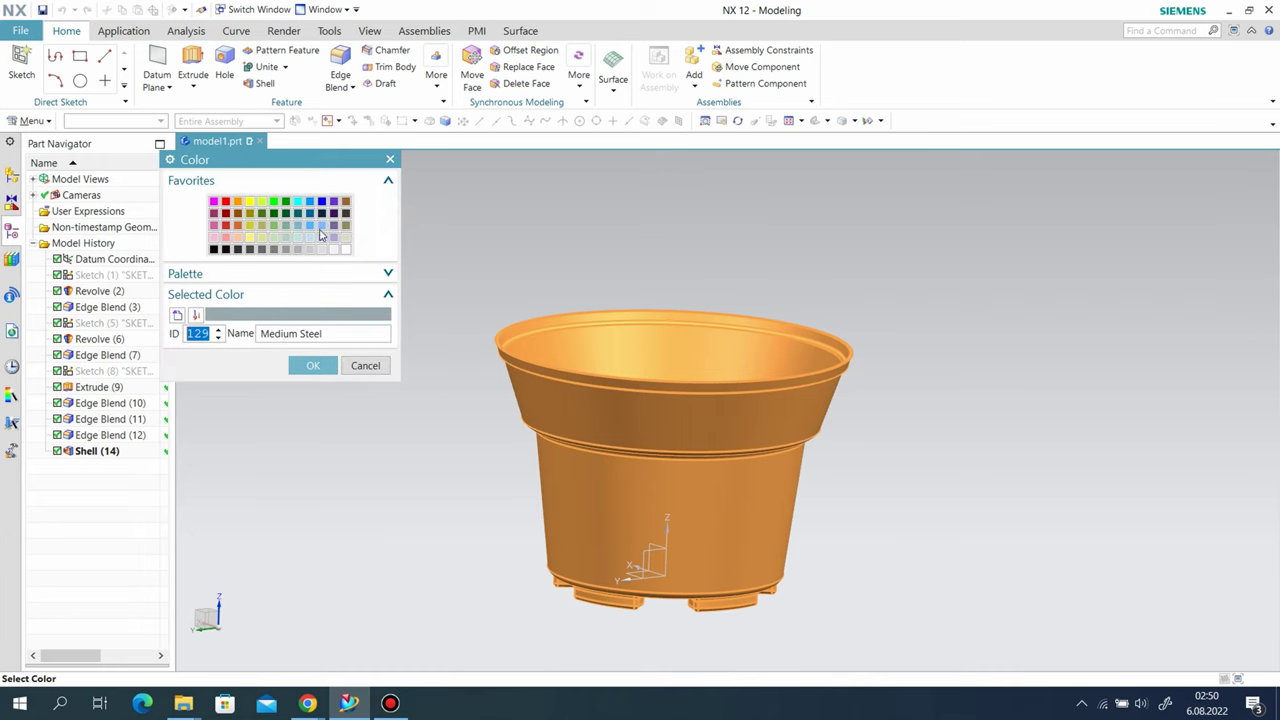
left_click(214, 226)
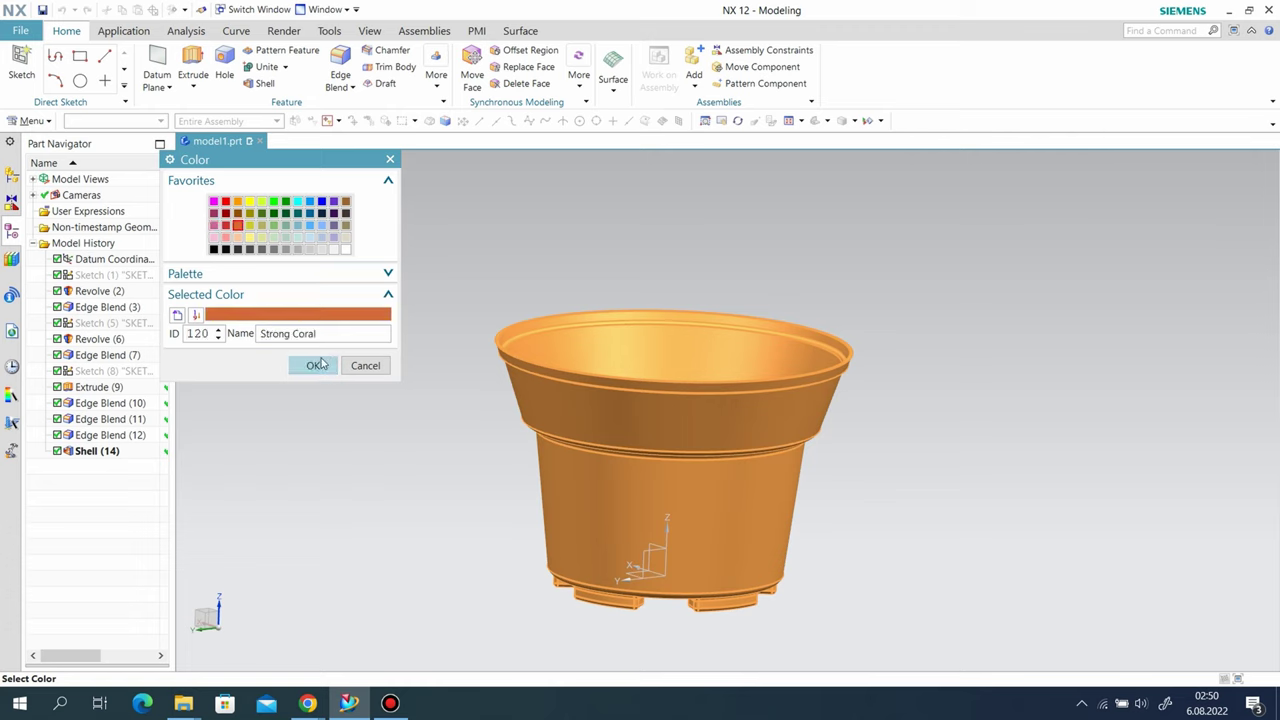
left_click(320, 364)
left_click(258, 593)
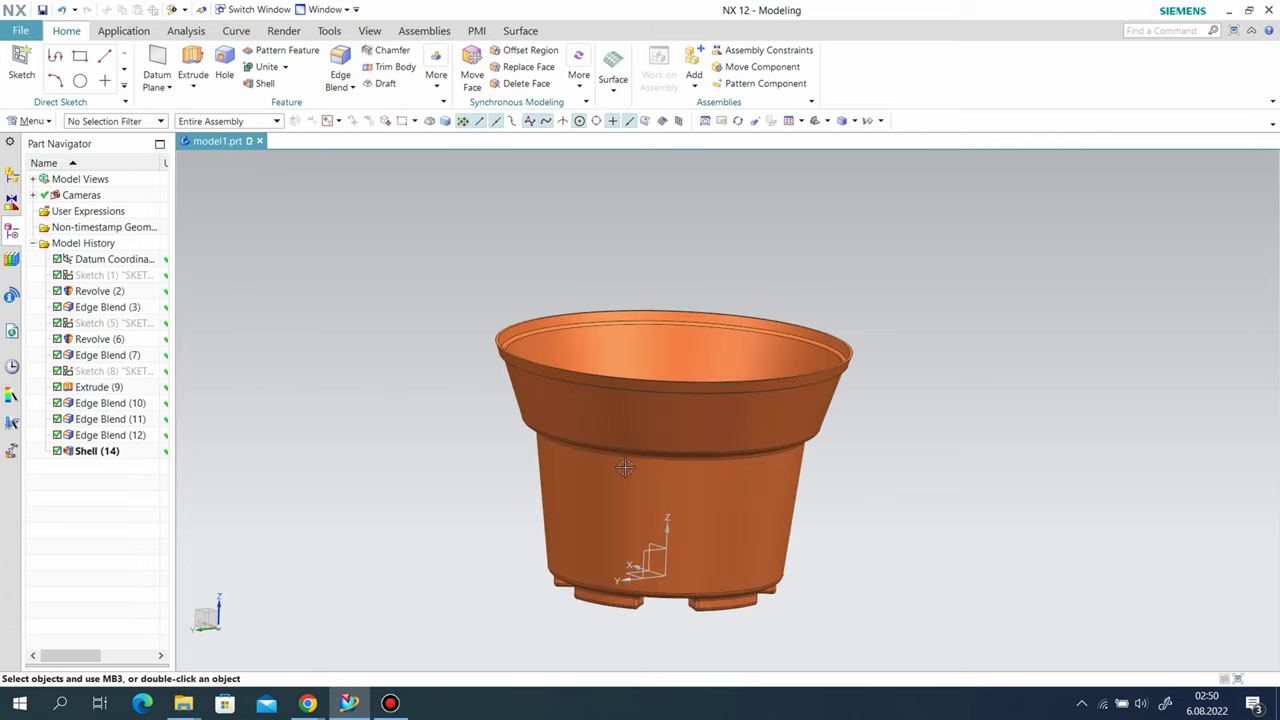
mouse_move(624, 467)
middle_mouse_down()
mouse_move(665, 460)
mouse_move(707, 496)
mouse_move(717, 471)
mouse_move(694, 257)
mouse_move(541, 382)
mouse_move(523, 349)
mouse_move(749, 523)
mouse_move(767, 421)
mouse_move(749, 337)
mouse_move(711, 420)
mouse_move(654, 460)
mouse_move(627, 515)
mouse_move(646, 443)
middle_mouse_up()
right_click(690, 545)
scroll(646, 443, "down", 3)
middle_click_drag(721, 478, 603, 486)
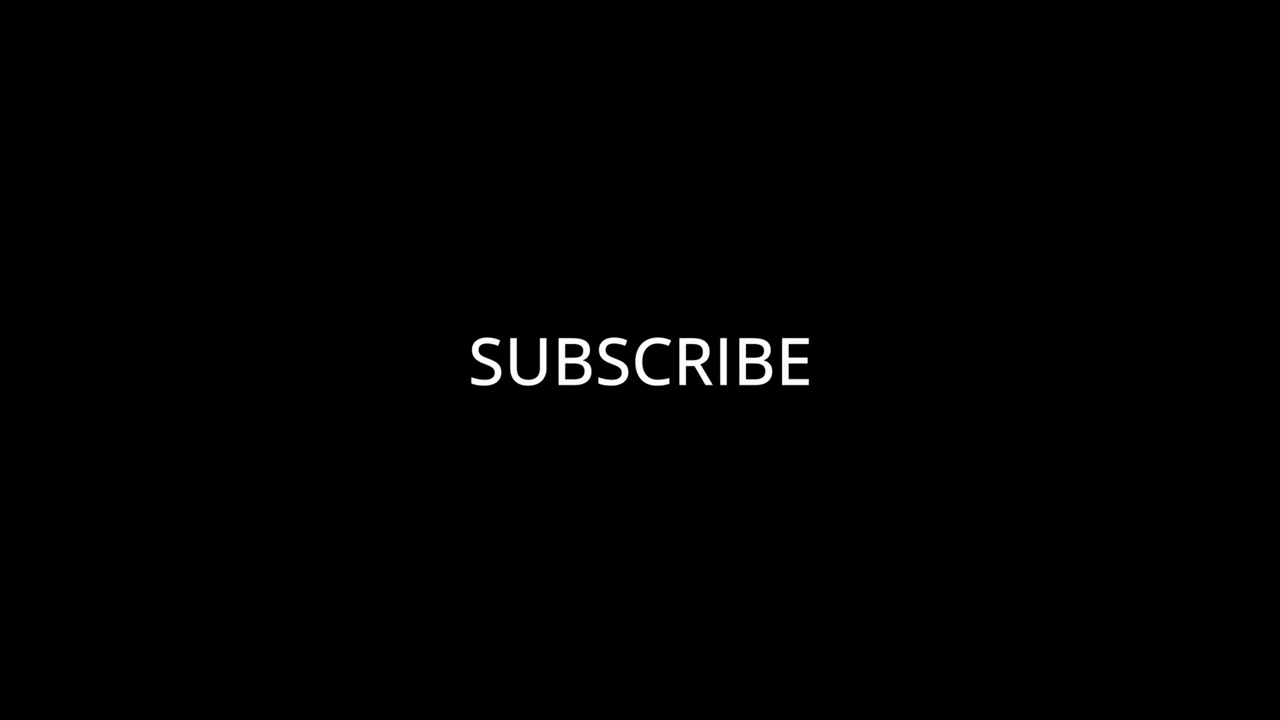